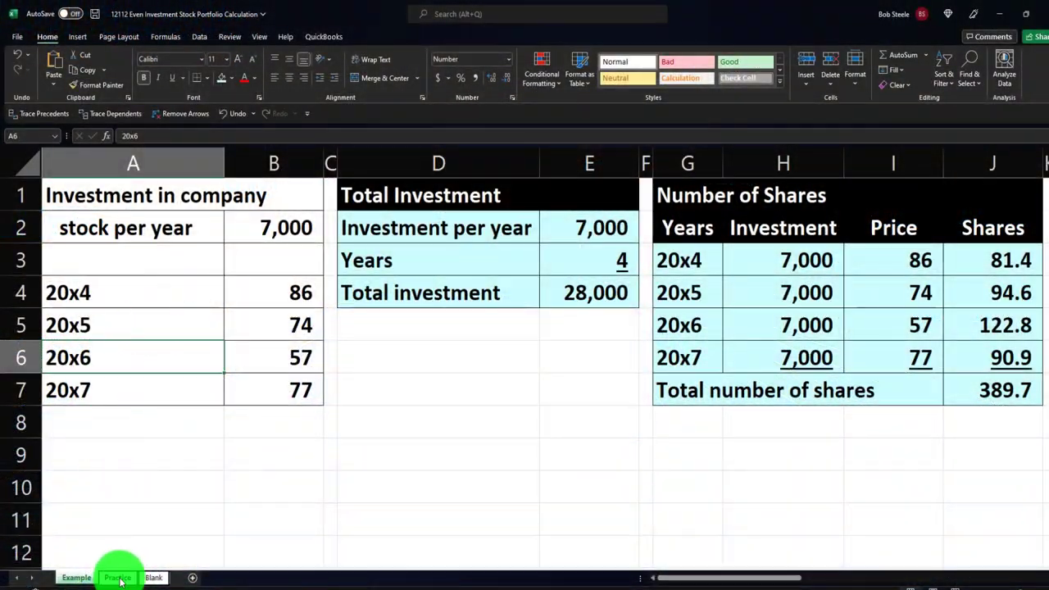
View the Practice worksheet, then switch to the Blank worksheet
{"action": "left_click", "coordinate": [118, 578]}
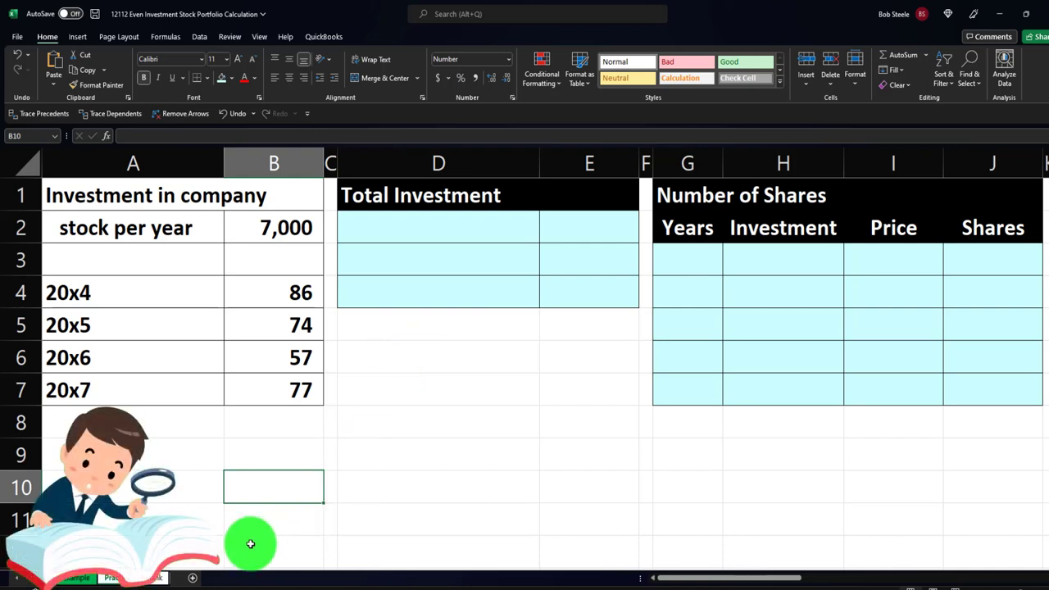
{"action": "left_click", "coordinate": [162, 579]}
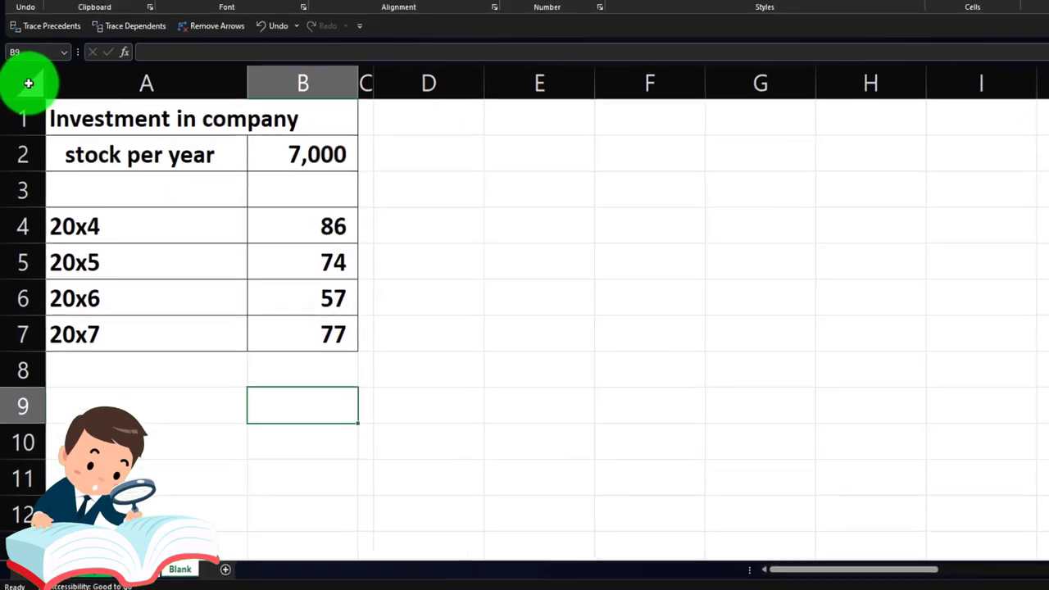
{"action": "left_click", "coordinate": [25, 162]}
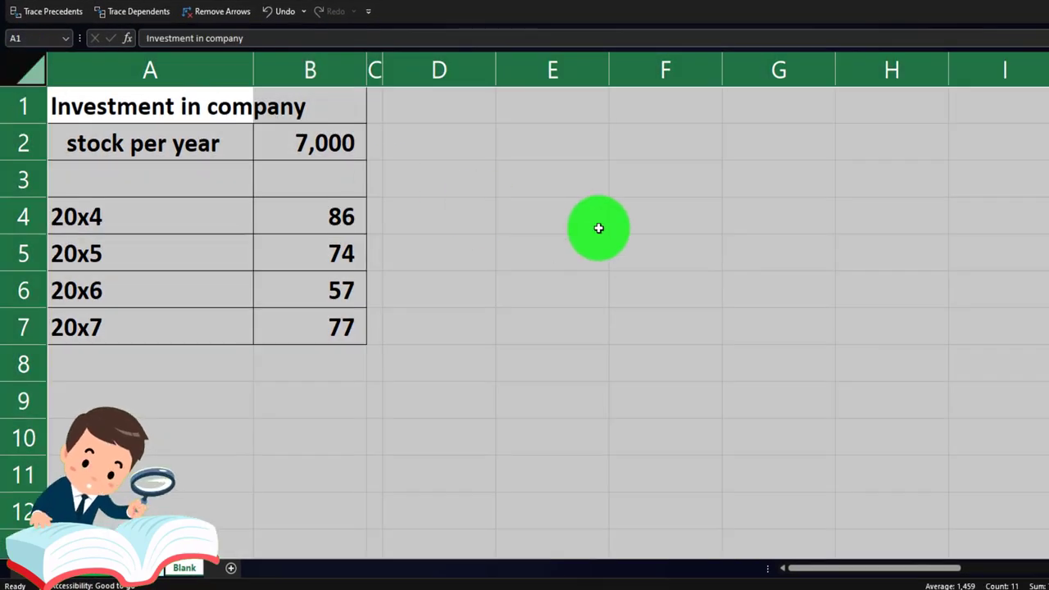
{"action": "right_click", "coordinate": [599, 228]}
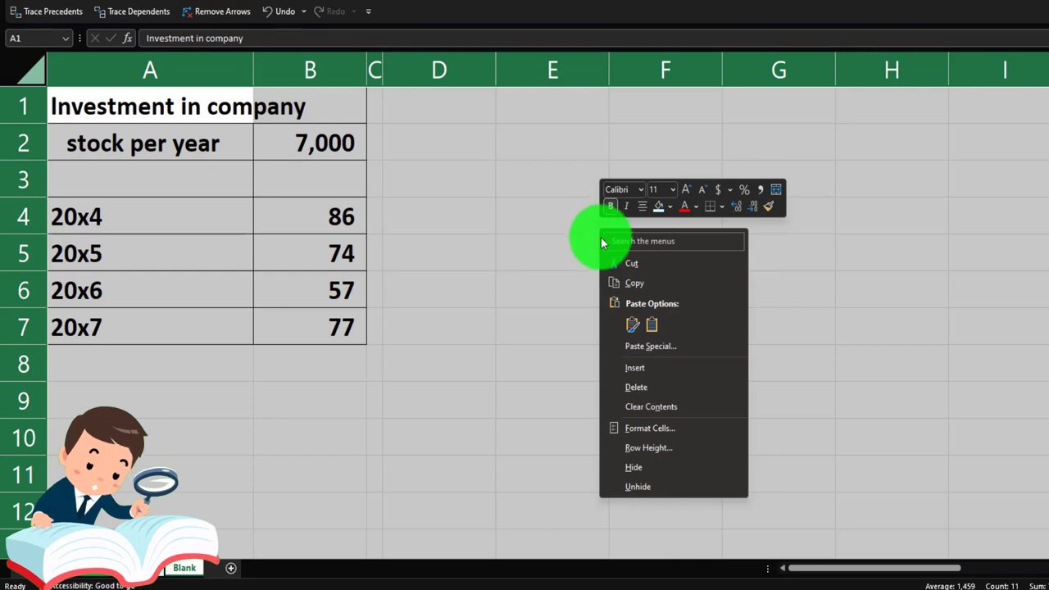
{"action": "left_click", "coordinate": [632, 431]}
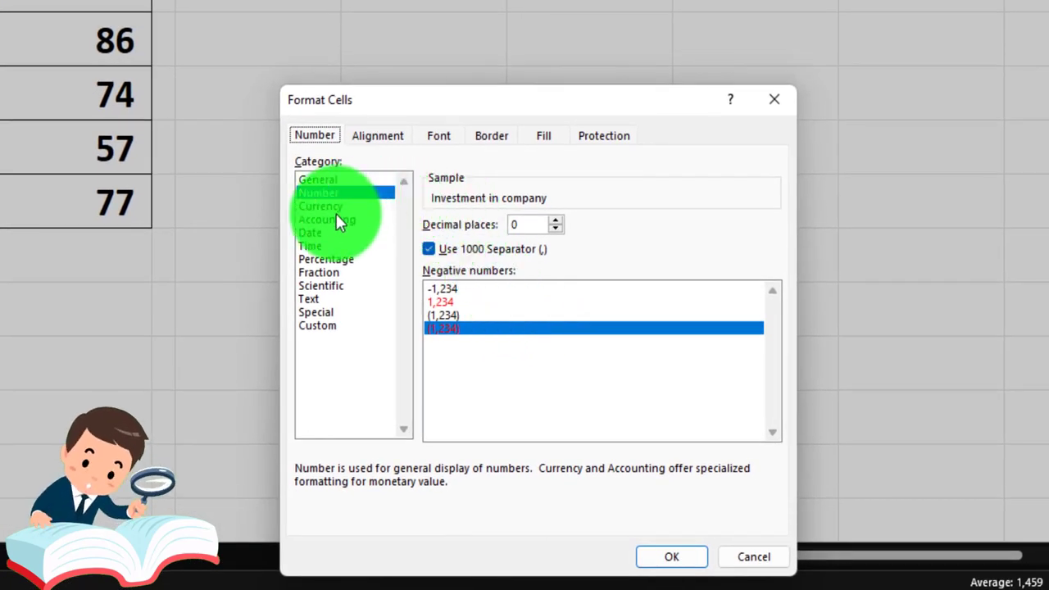
{"action": "left_click", "coordinate": [336, 222]}
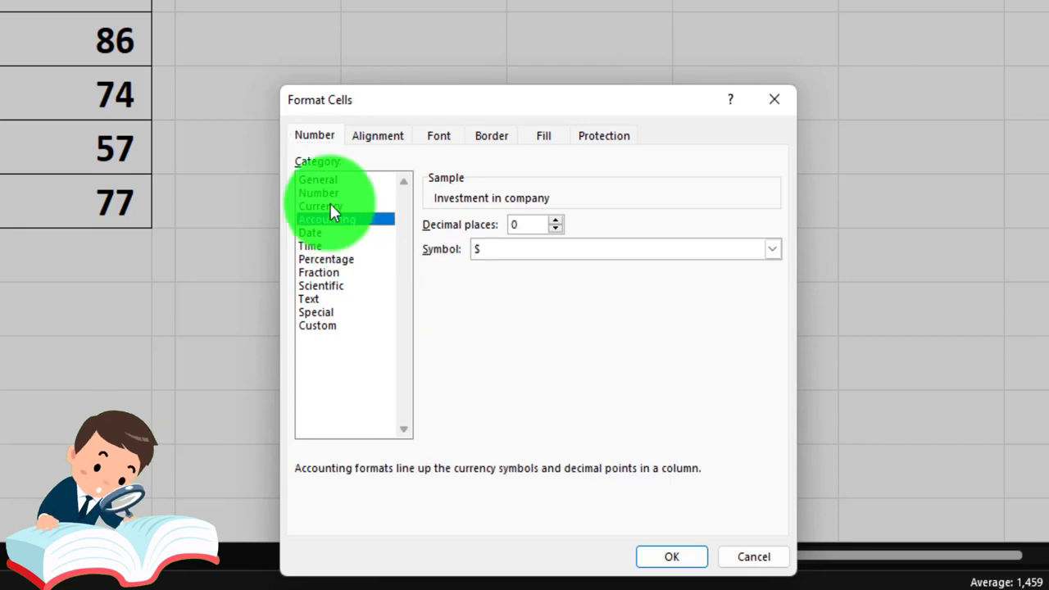
{"action": "left_click", "coordinate": [330, 205]}
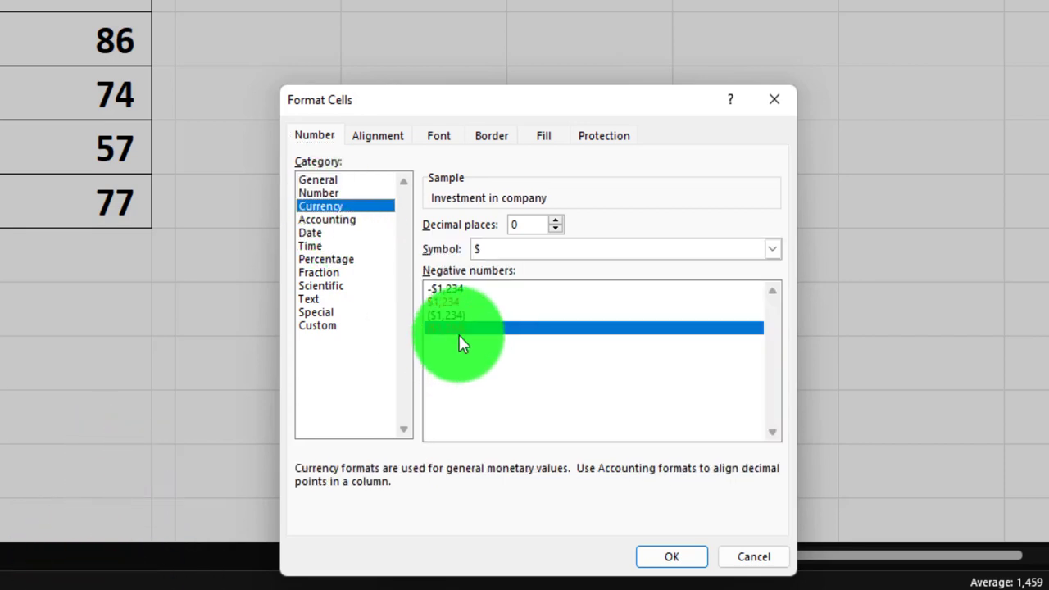
{"action": "left_click", "coordinate": [554, 253]}
{"action": "left_click", "coordinate": [549, 264]}
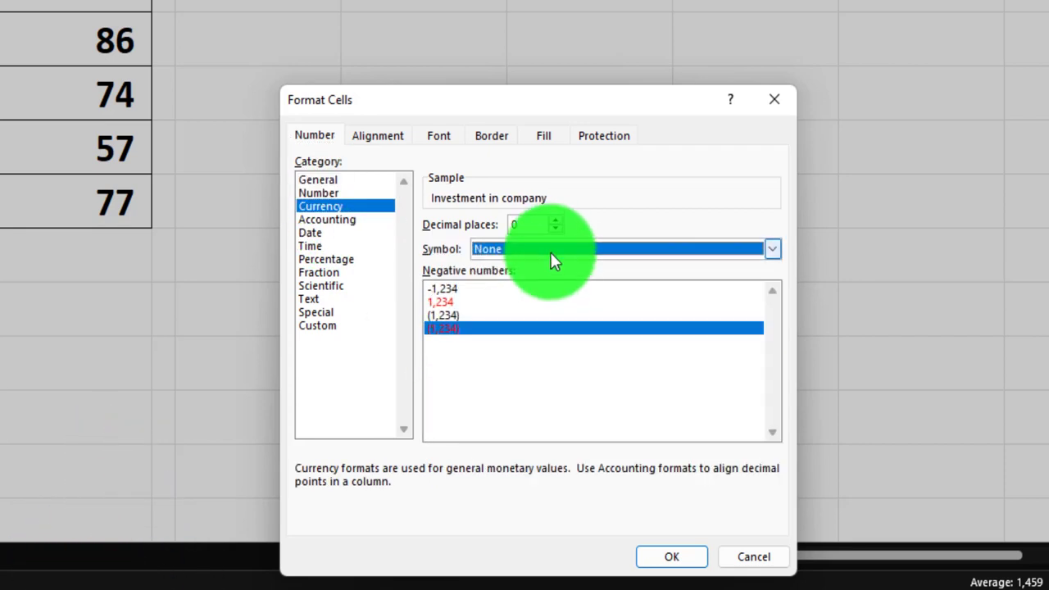
{"action": "left_click", "coordinate": [554, 229]}
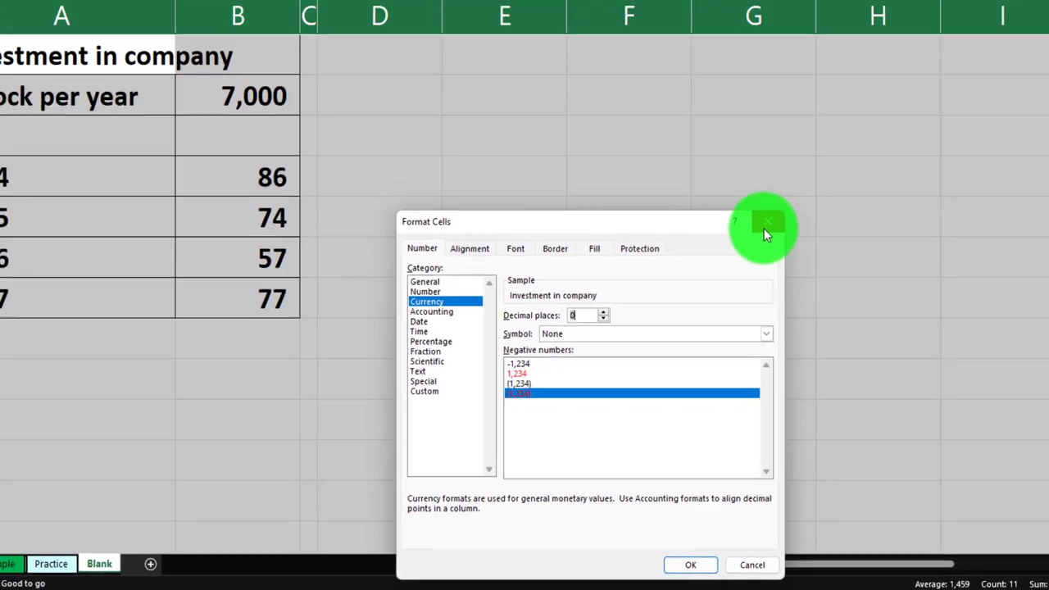
{"action": "left_click", "coordinate": [766, 223]}
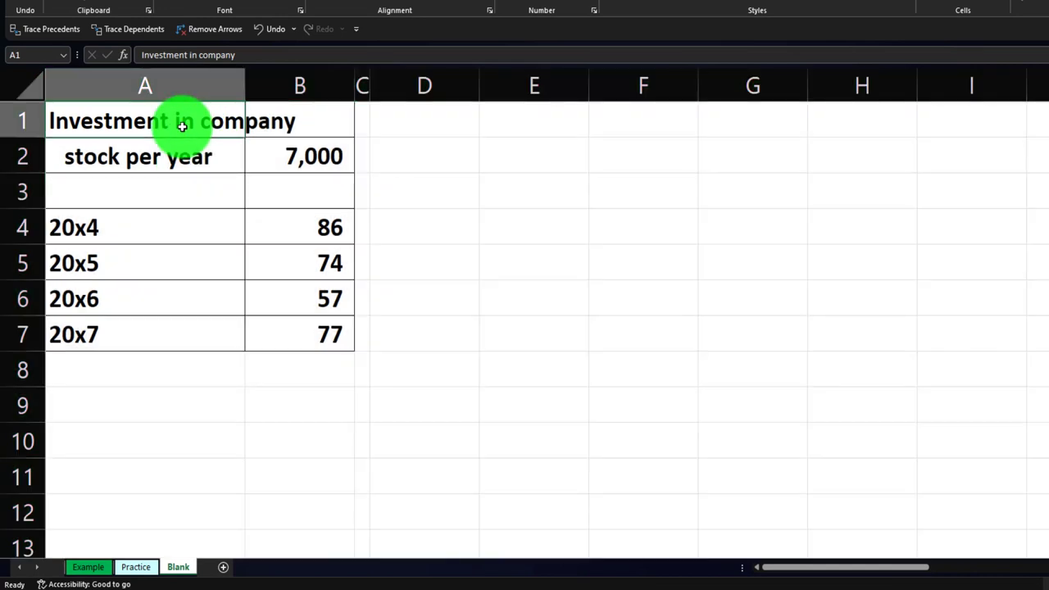
Examine the source data in A1:B7, covering the yearly company stock investment and the share prices for 20x4 through 20x7
{"action": "key", "text": "Down"}
{"action": "key", "text": "Down"}
{"action": "key", "text": "Down"}
{"action": "key", "text": "Down"}
{"action": "key", "text": "Down"}
{"action": "key", "text": "Down"}
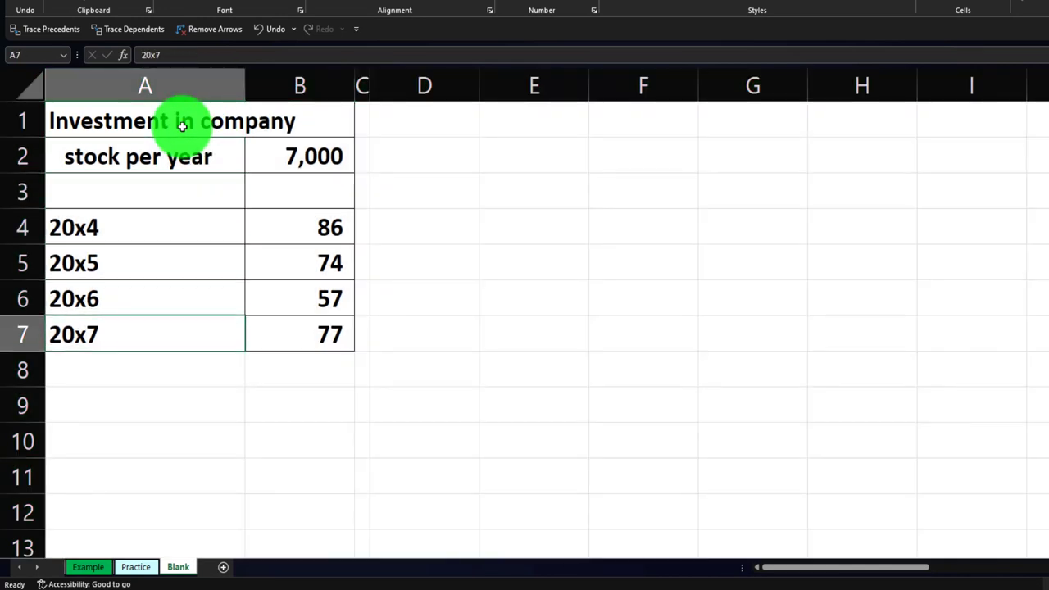
{"action": "left_click", "coordinate": [366, 85]}
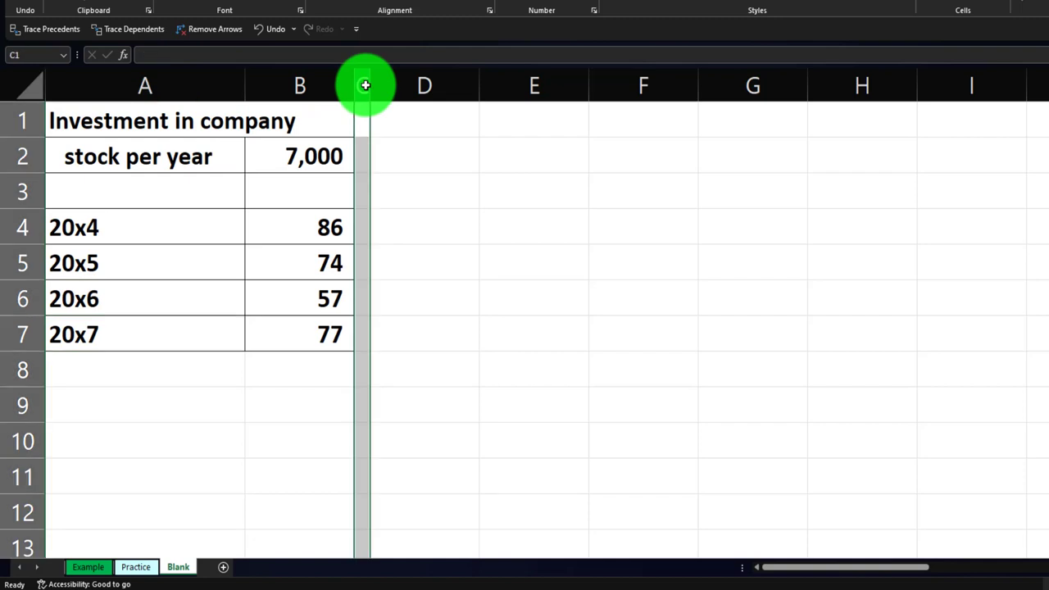
{"action": "key", "text": "ctrl+Home"}
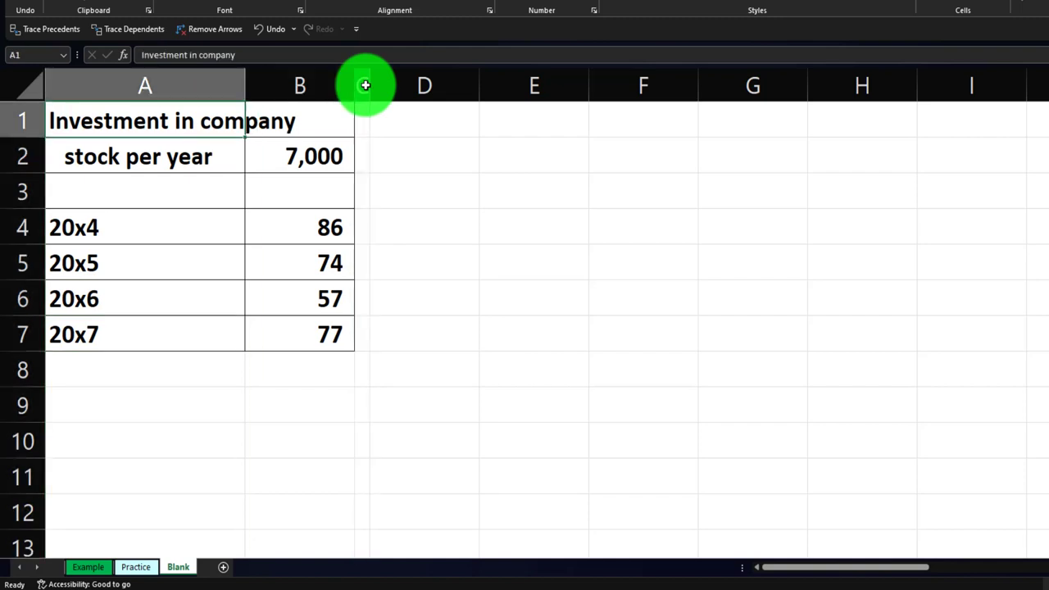
{"action": "key", "text": "Down"}
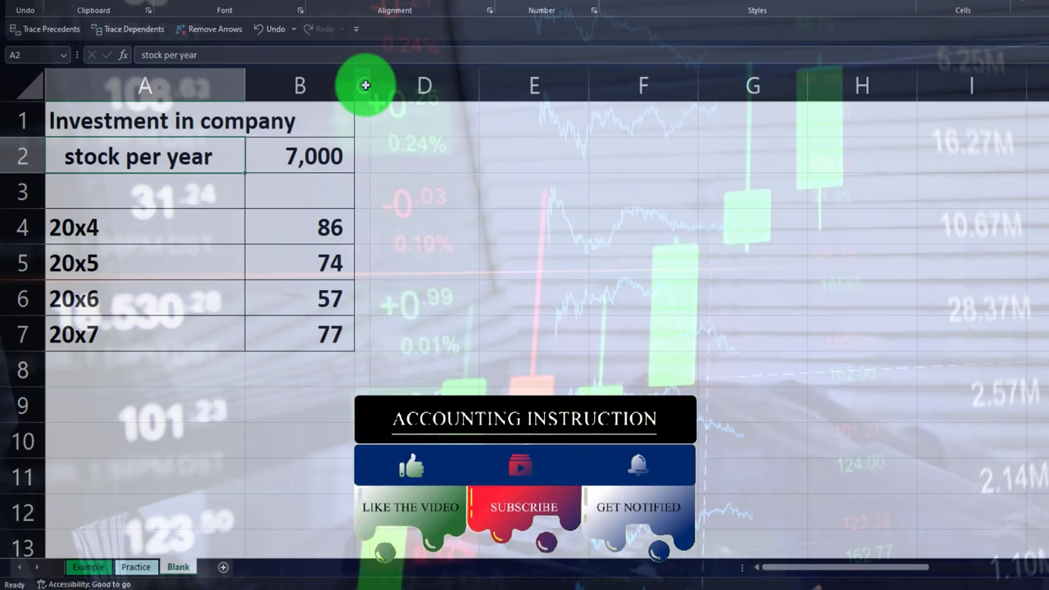
{"action": "key", "text": "Right"}
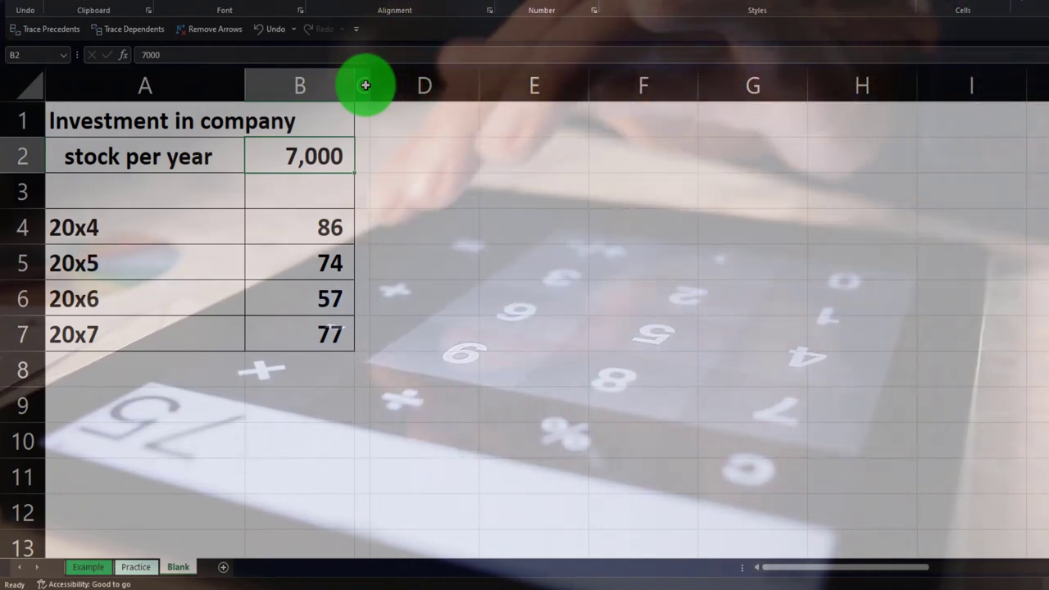
{"action": "key", "text": "Down"}
{"action": "key", "text": "Down"}
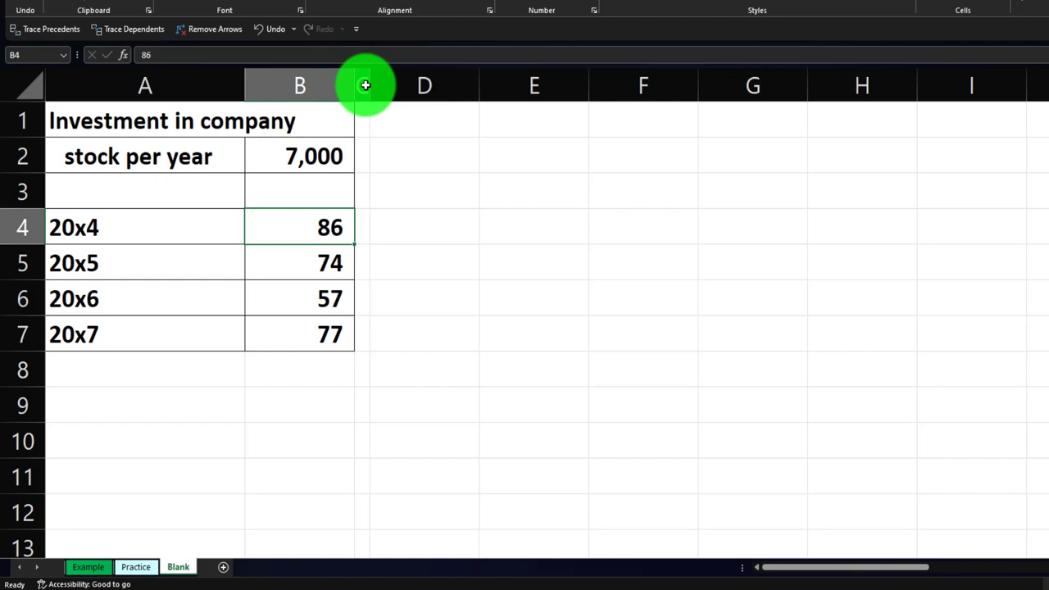
{"action": "key", "text": "Down"}
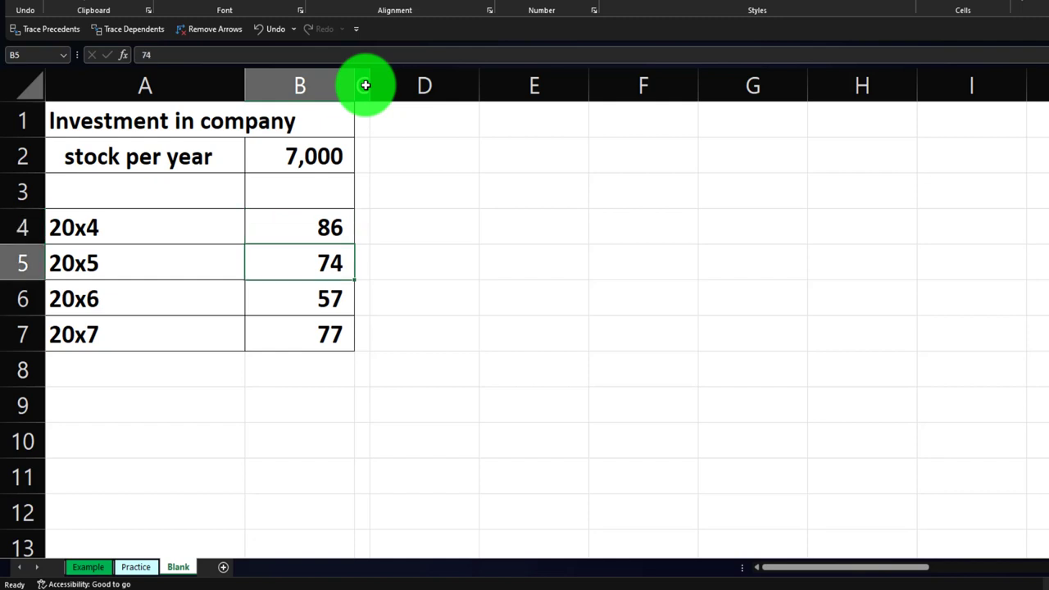
{"action": "key", "text": "Down"}
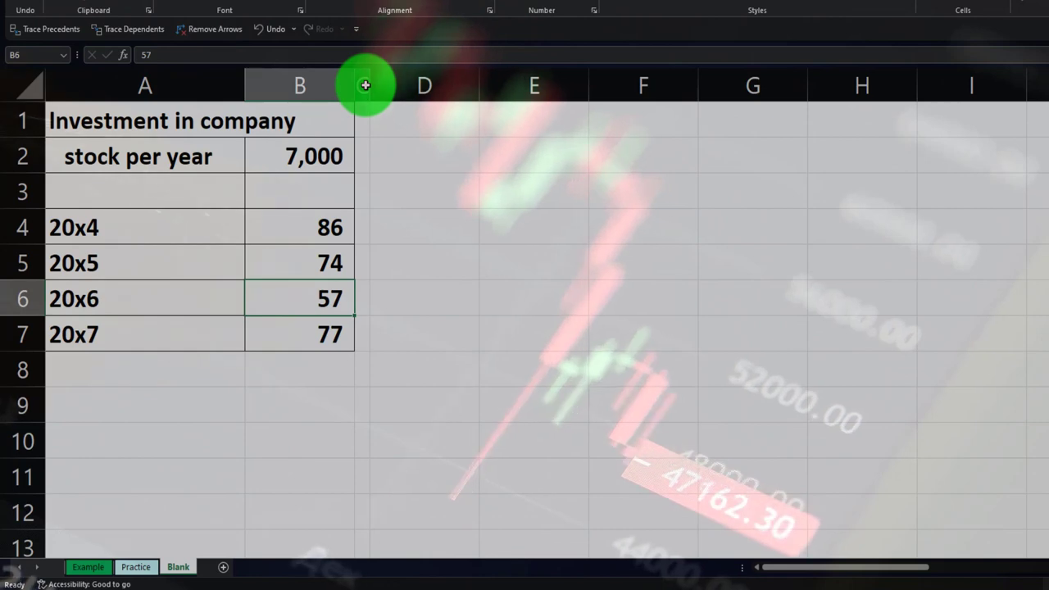
{"action": "key", "text": "Down"}
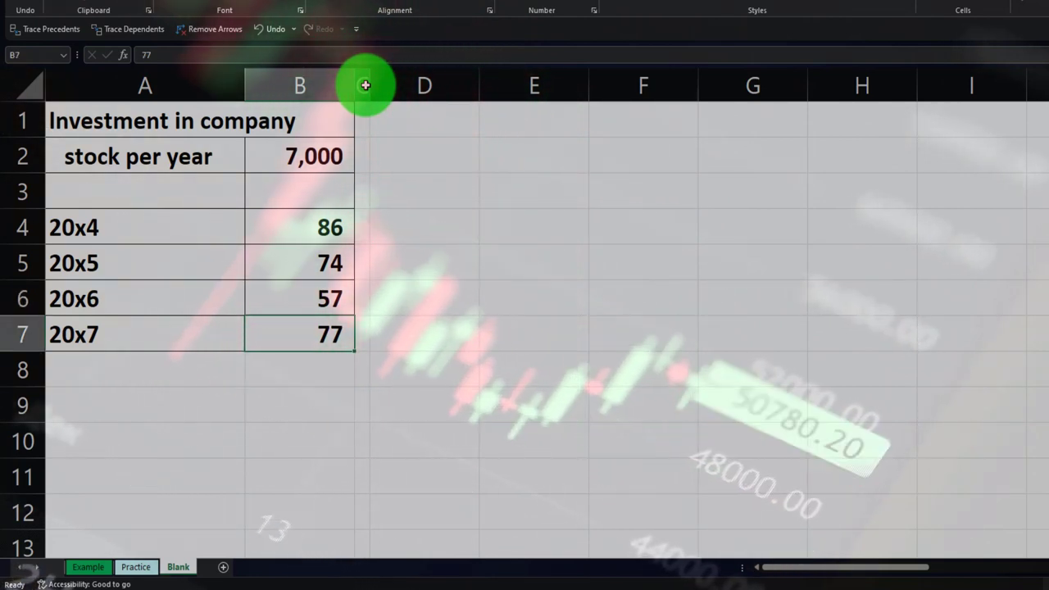
{"action": "left_click", "coordinate": [321, 153]}
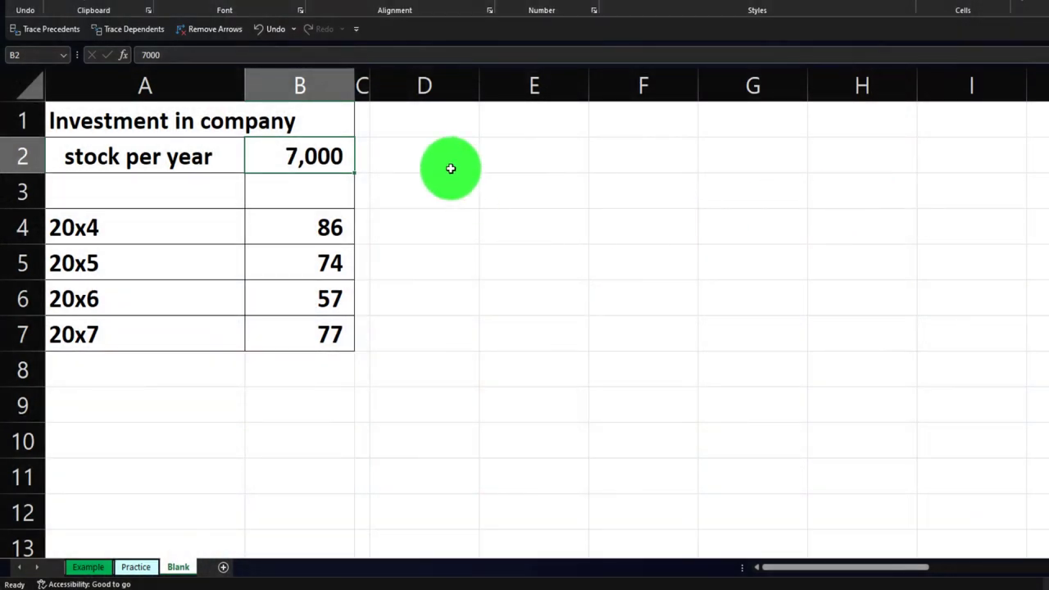
Enter the heading "Total Investment" in D1 and widen column D to fit the text
{"action": "left_click", "coordinate": [428, 109]}
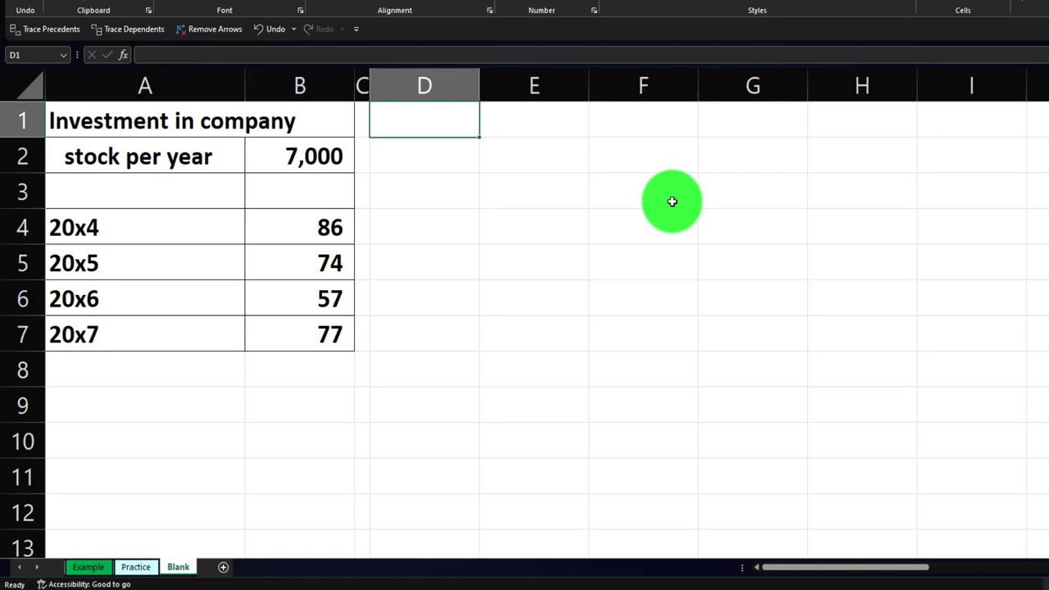
{"action": "type", "text": "Total Investment"}
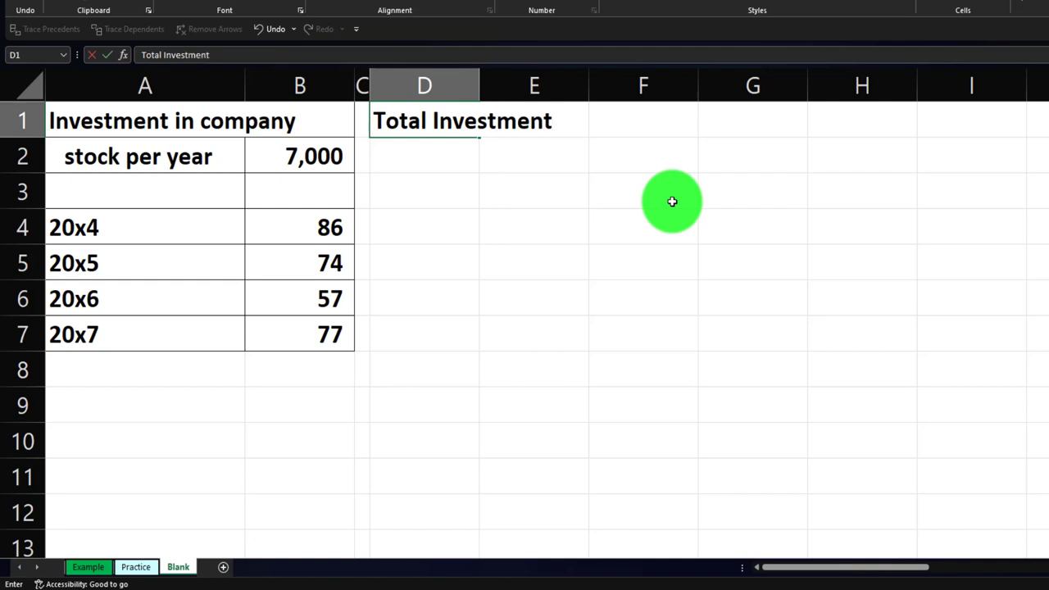
{"action": "key", "text": "Return"}
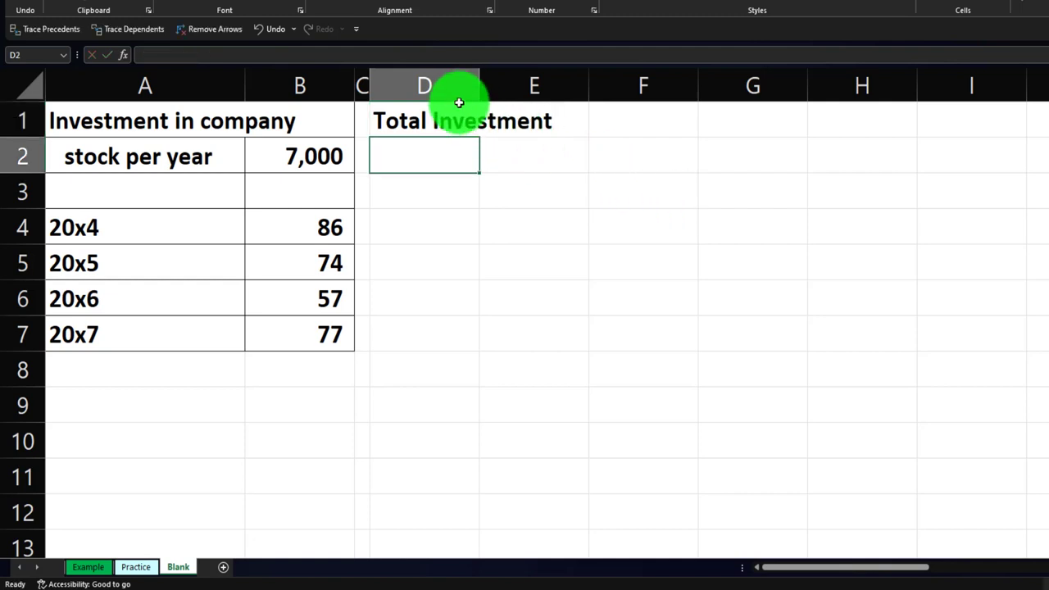
{"action": "left_click_drag", "start_coordinate": [477, 86], "coordinate": [611, 86]}
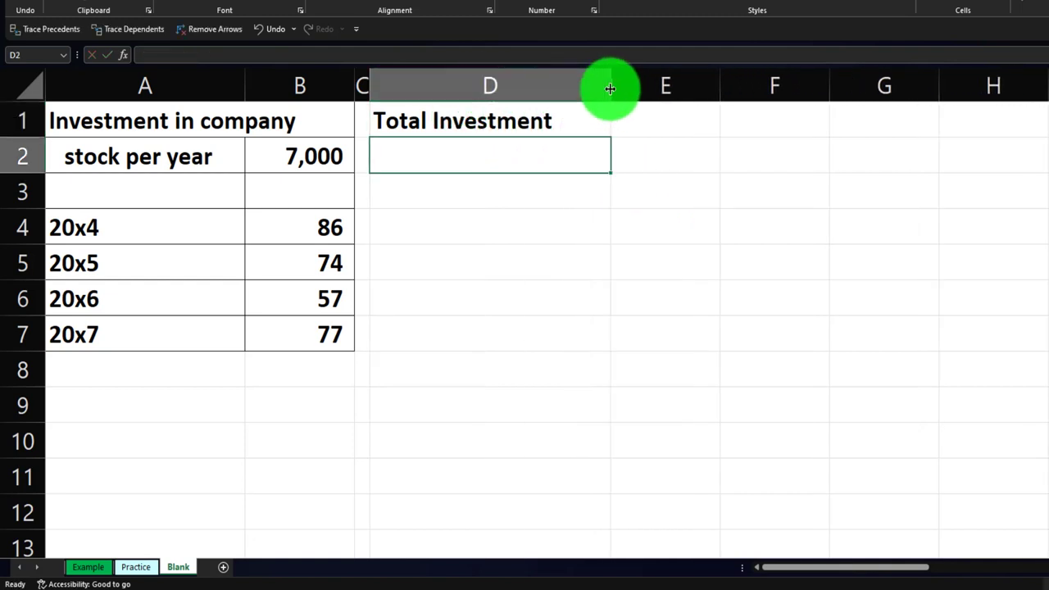
Format the heading cells D1:E1 with a black fill and white font
{"action": "left_click_drag", "start_coordinate": [520, 122], "coordinate": [620, 114]}
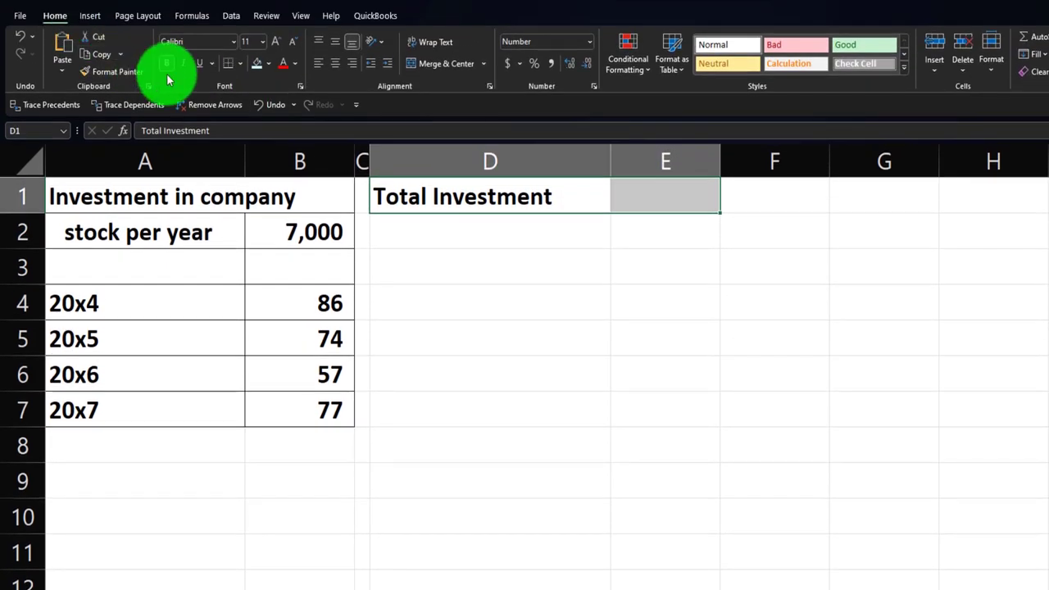
{"action": "left_click", "coordinate": [269, 63]}
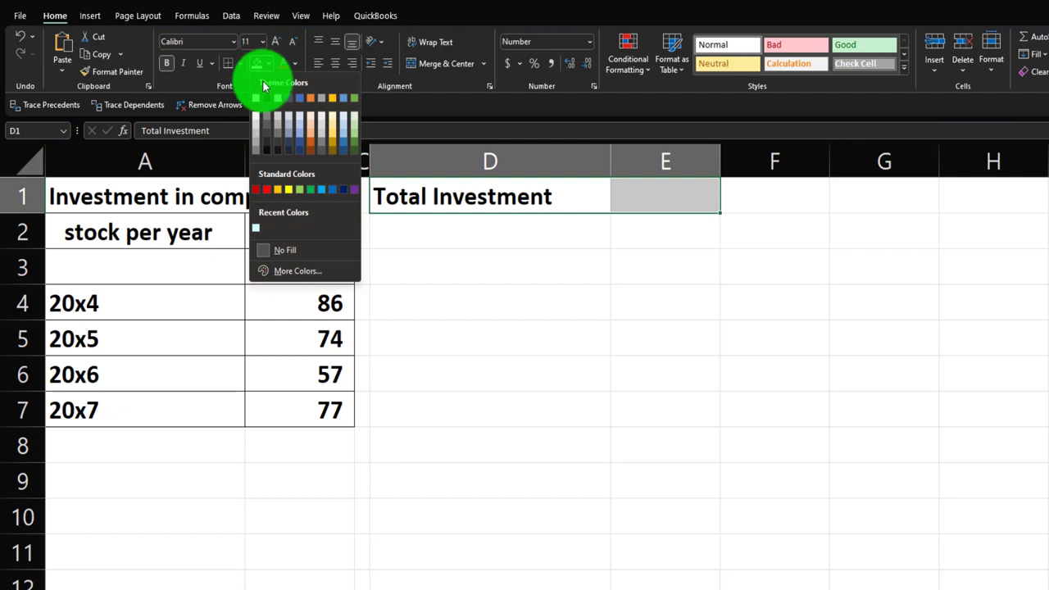
{"action": "left_click", "coordinate": [267, 98]}
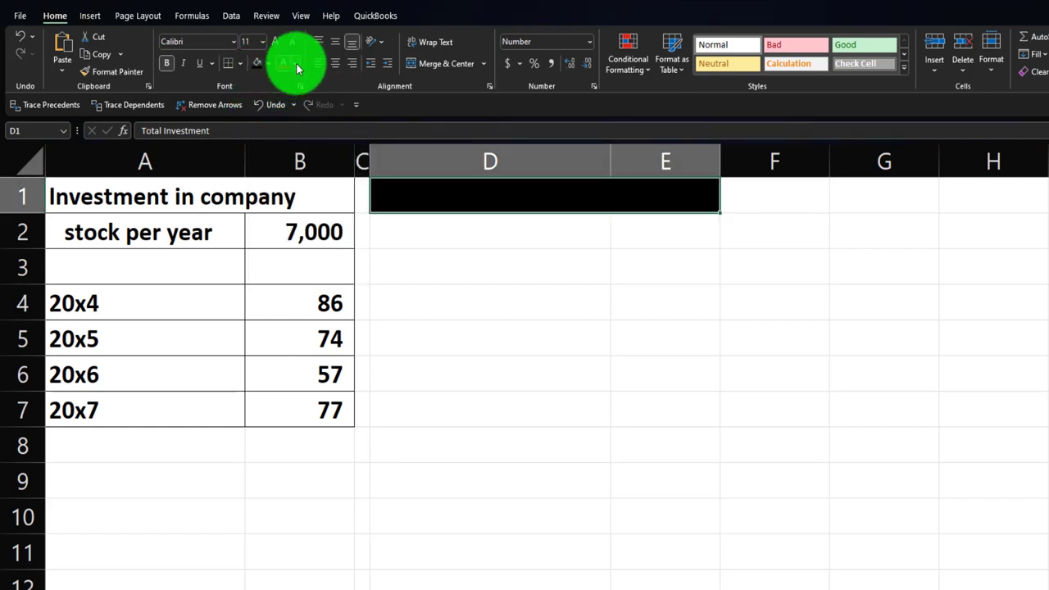
{"action": "left_click", "coordinate": [295, 64]}
{"action": "left_click", "coordinate": [282, 118]}
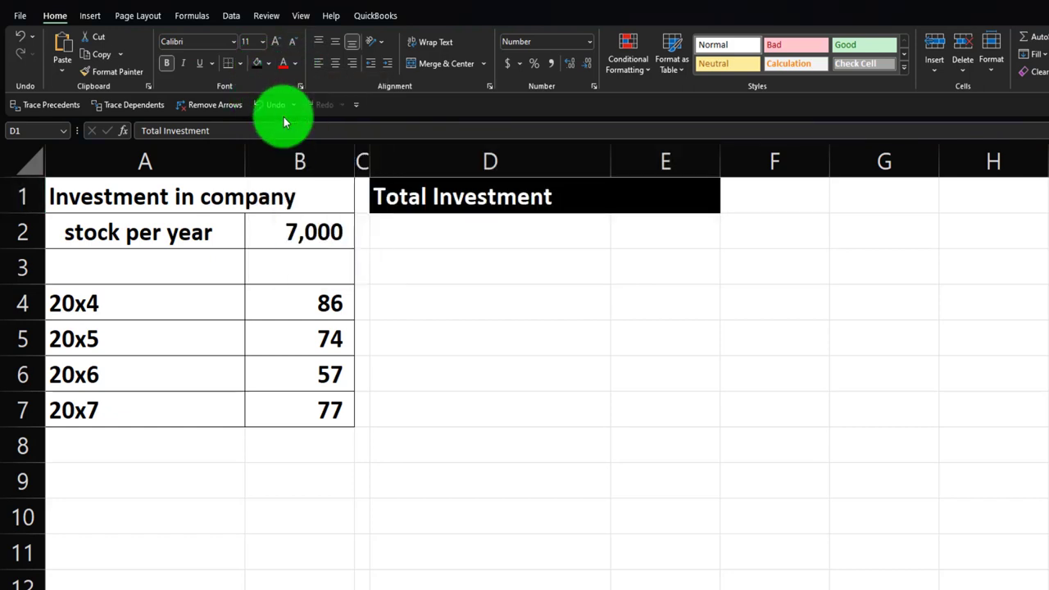
Label D2 "Investment per year" and link E2 to the yearly investment in B2 with a formula
{"action": "left_click", "coordinate": [400, 229]}
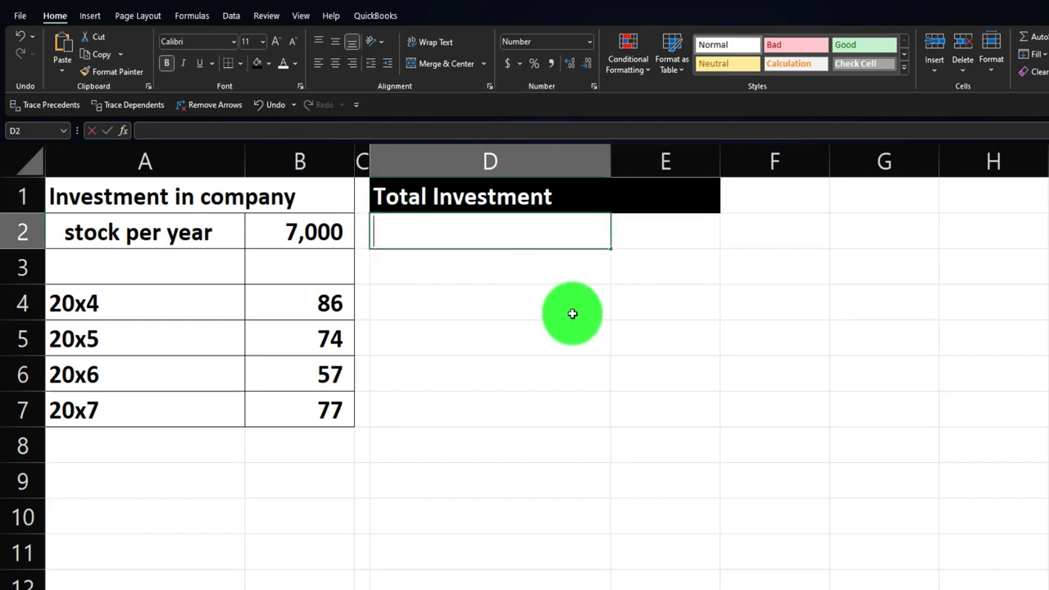
{"action": "type", "text": "Investment"}
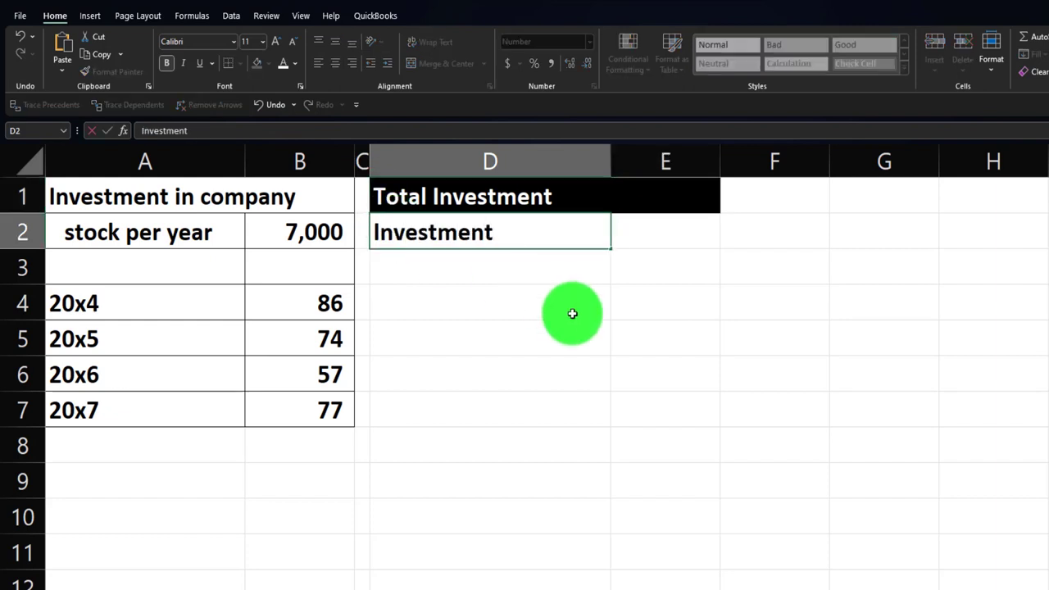
{"action": "type", "text": " per year"}
{"action": "key", "text": "Tab"}
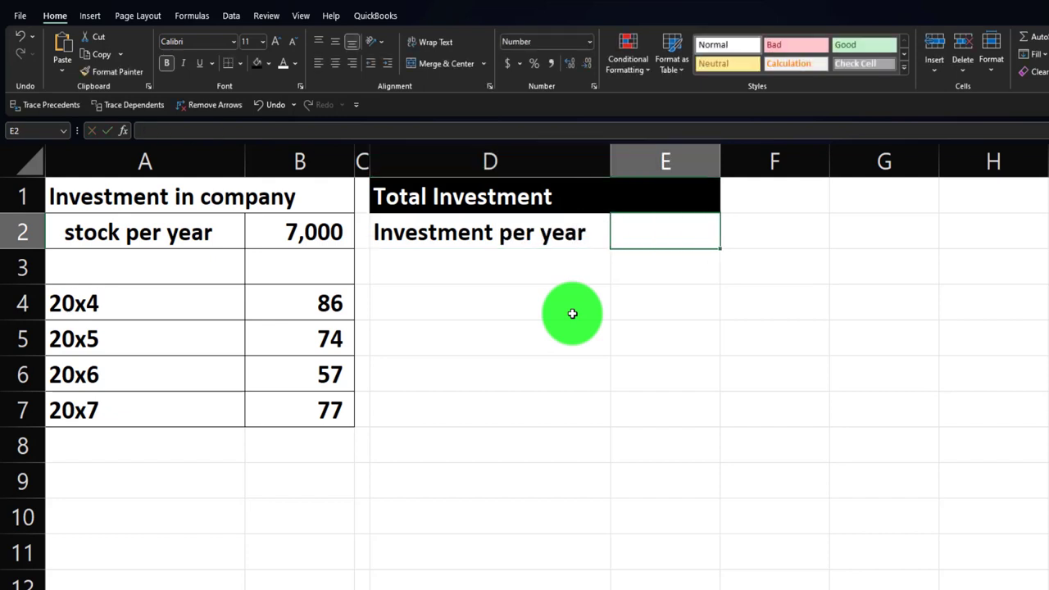
{"action": "type", "text": "="}
{"action": "key", "text": "Left"}
{"action": "key", "text": "Left"}
{"action": "key", "text": "Left"}
{"action": "key", "text": "Return"}
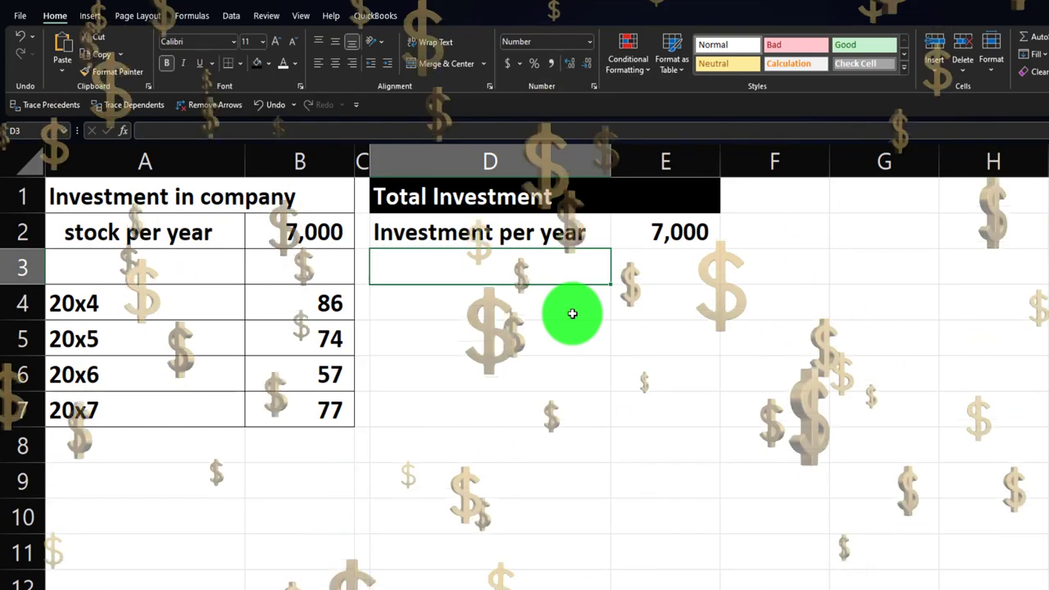
Add the label "Years" in D3 and enter 4 in E3
{"action": "type", "text": "Yera"}
{"action": "key", "text": "BackSpace"}
{"action": "key", "text": "BackSpace"}
{"action": "type", "text": "ars"}
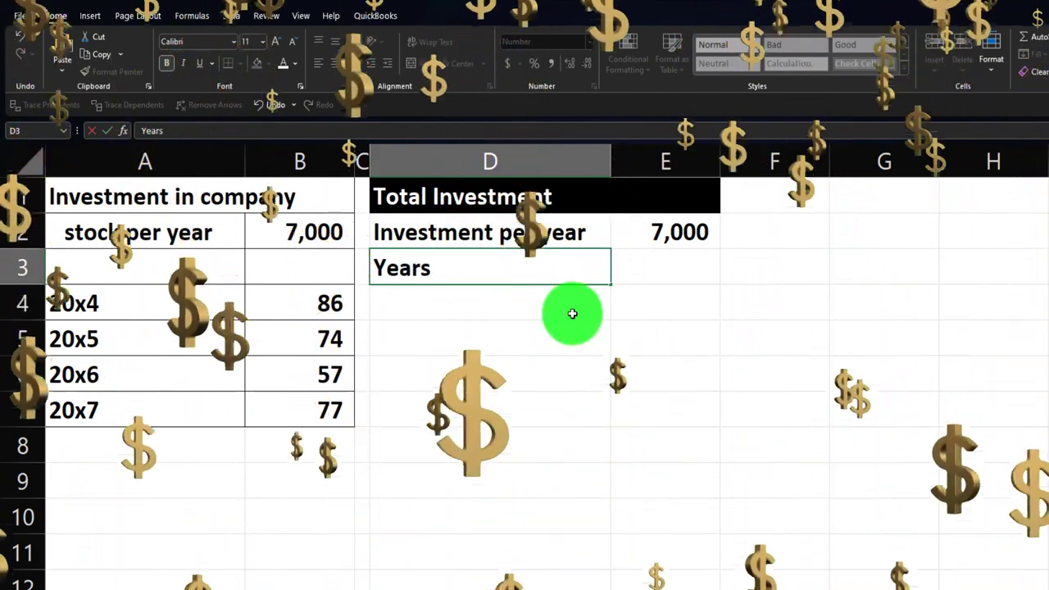
{"action": "key", "text": "Tab"}
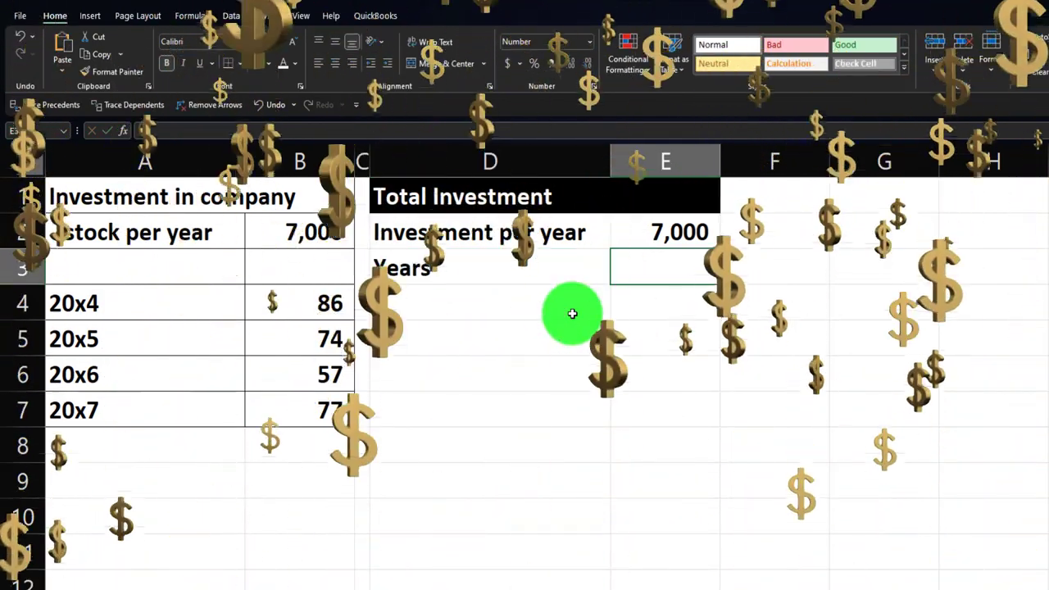
{"action": "type", "text": "4"}
{"action": "key", "text": "Return"}
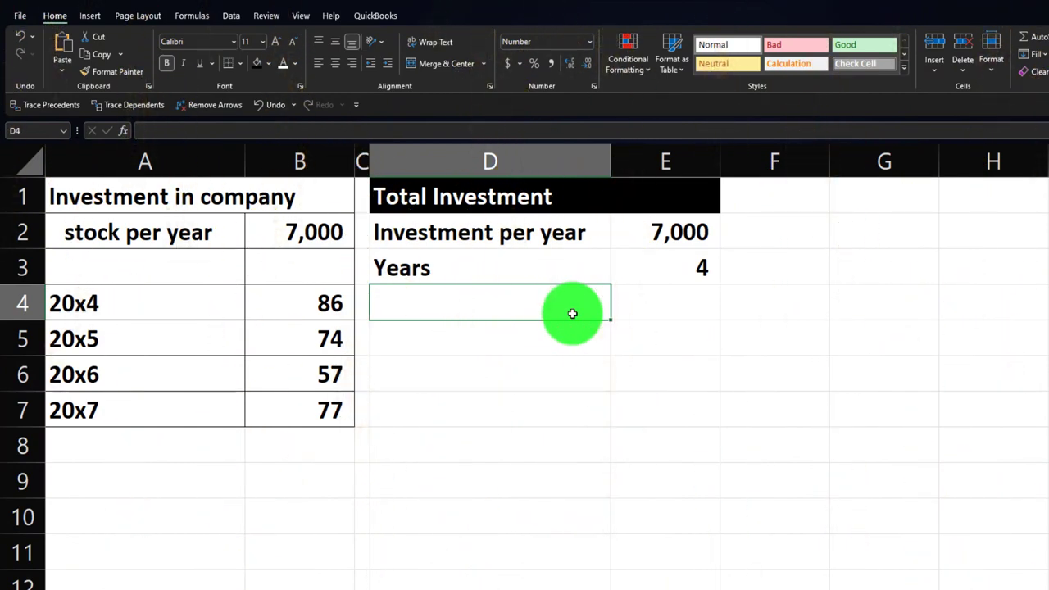
Label D4 "Total investment" and calculate it in E4 by multiplying the investment per year in E2 by the years in E3
{"action": "type", "text": "Total inves"}
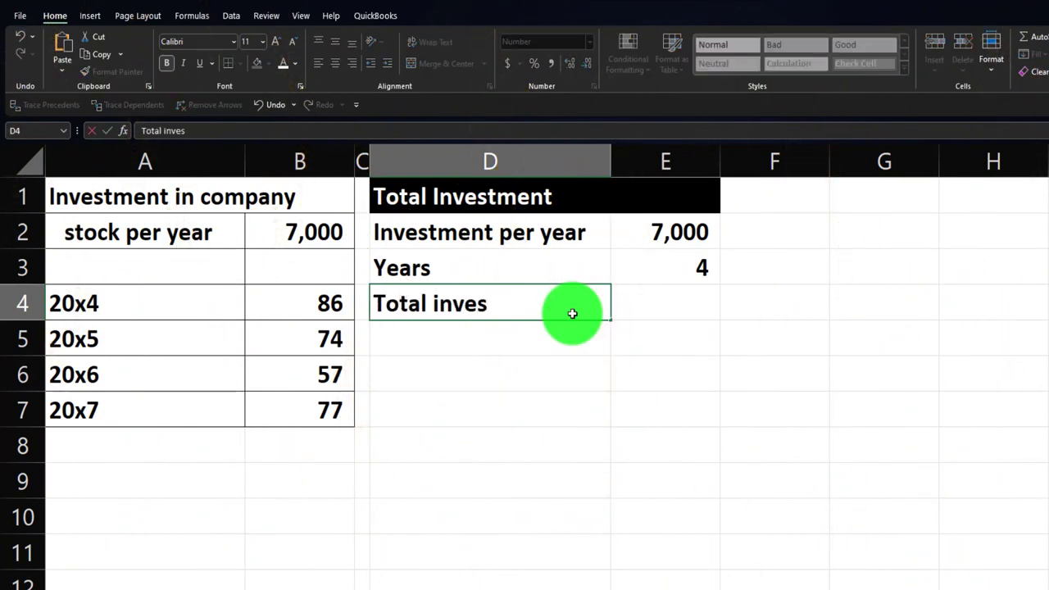
{"action": "type", "text": "tment"}
{"action": "key", "text": "Tab"}
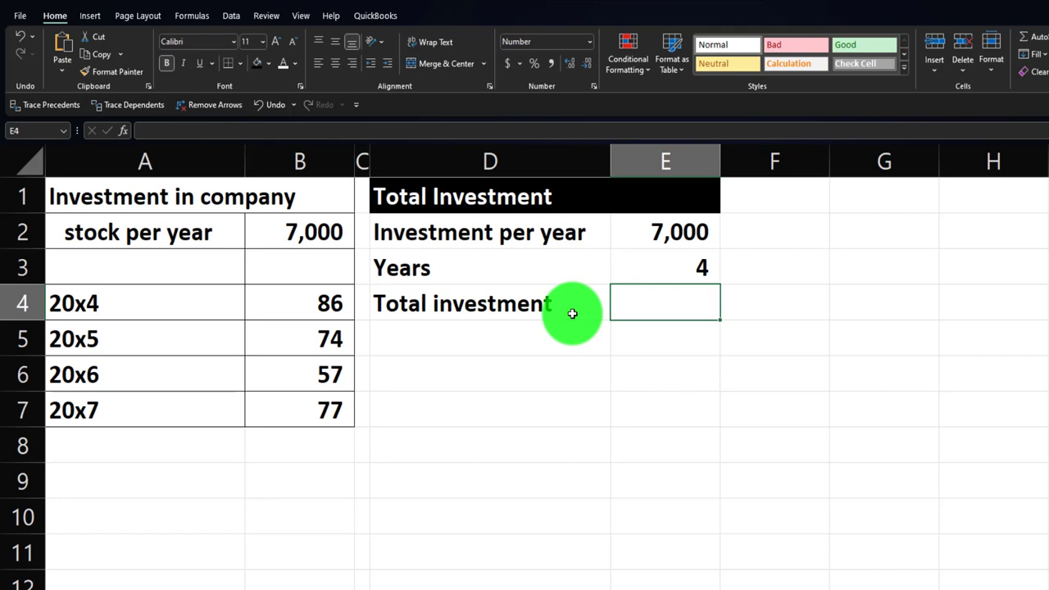
{"action": "type", "text": "="}
{"action": "key", "text": "Up"}
{"action": "key", "text": "Up"}
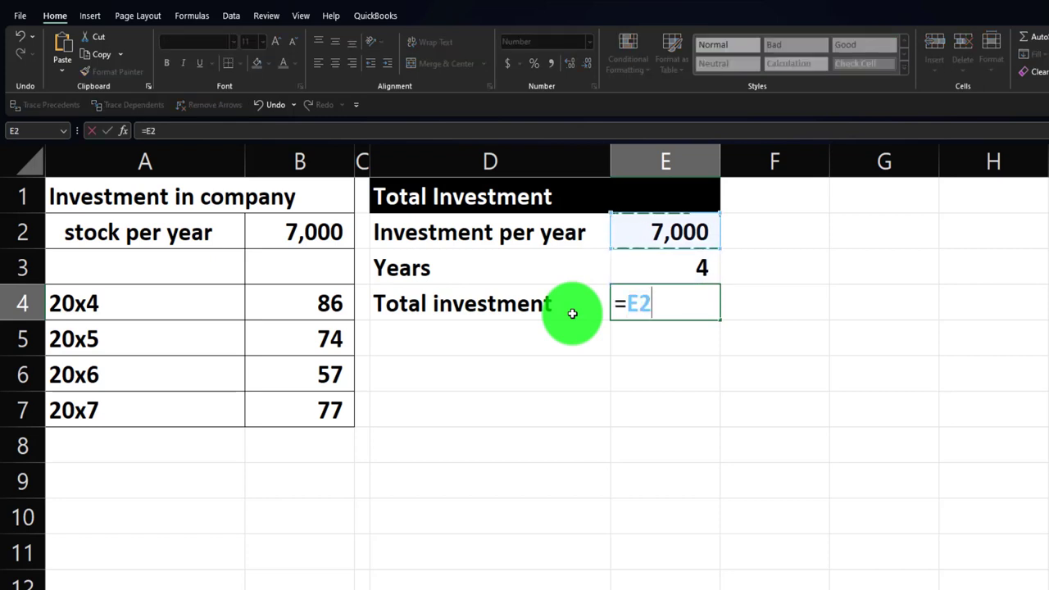
{"action": "type", "text": "*"}
{"action": "key", "text": "Up"}
{"action": "key", "text": "Return"}
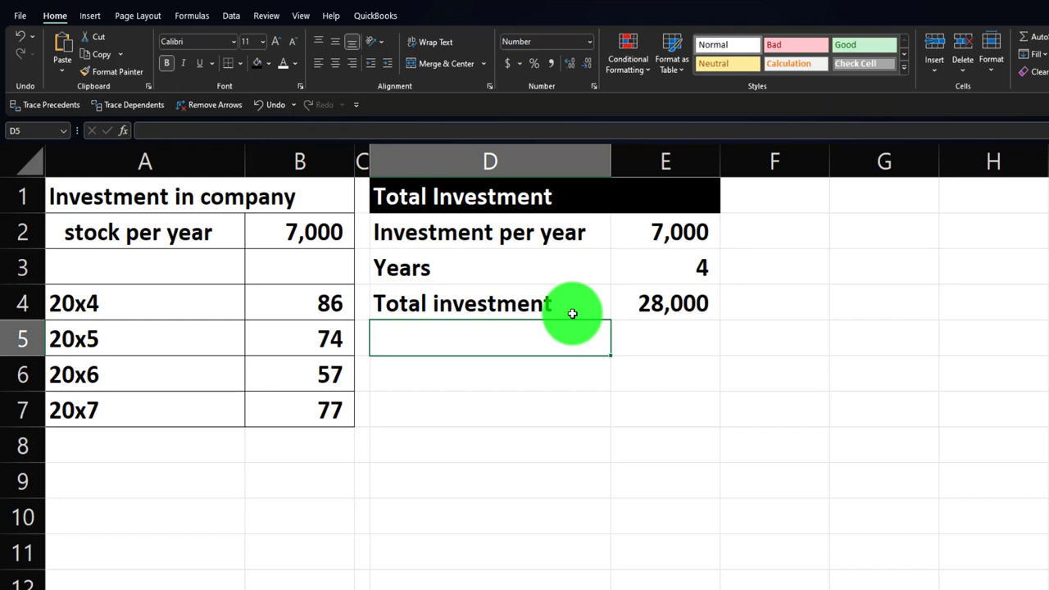
Format D2:E4 with all borders and a light blue fill chosen from the standard colors under More Colors
{"action": "left_click_drag", "start_coordinate": [440, 222], "coordinate": [620, 301]}
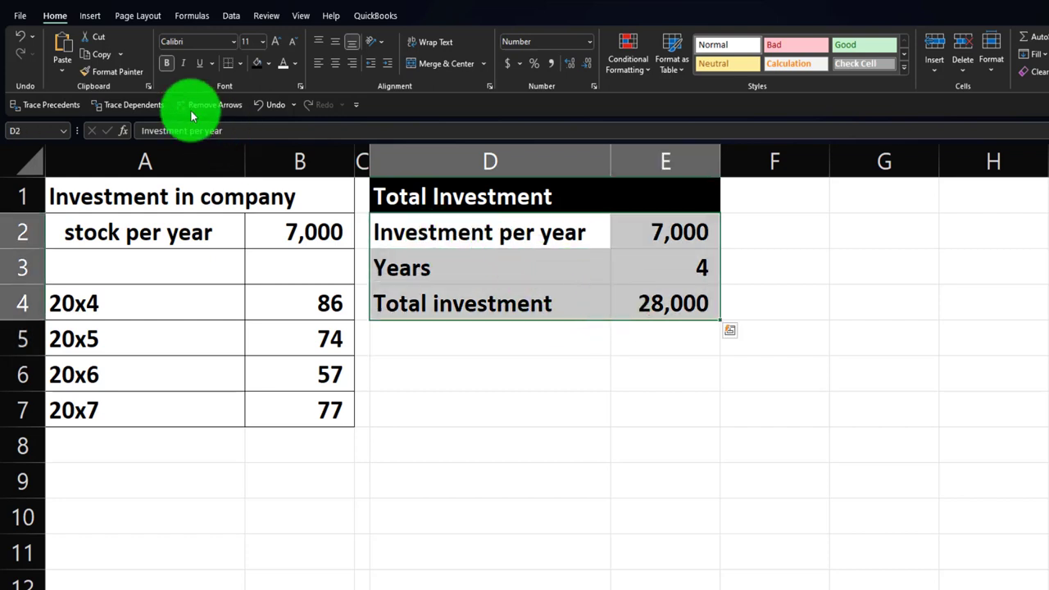
{"action": "left_click", "coordinate": [242, 64]}
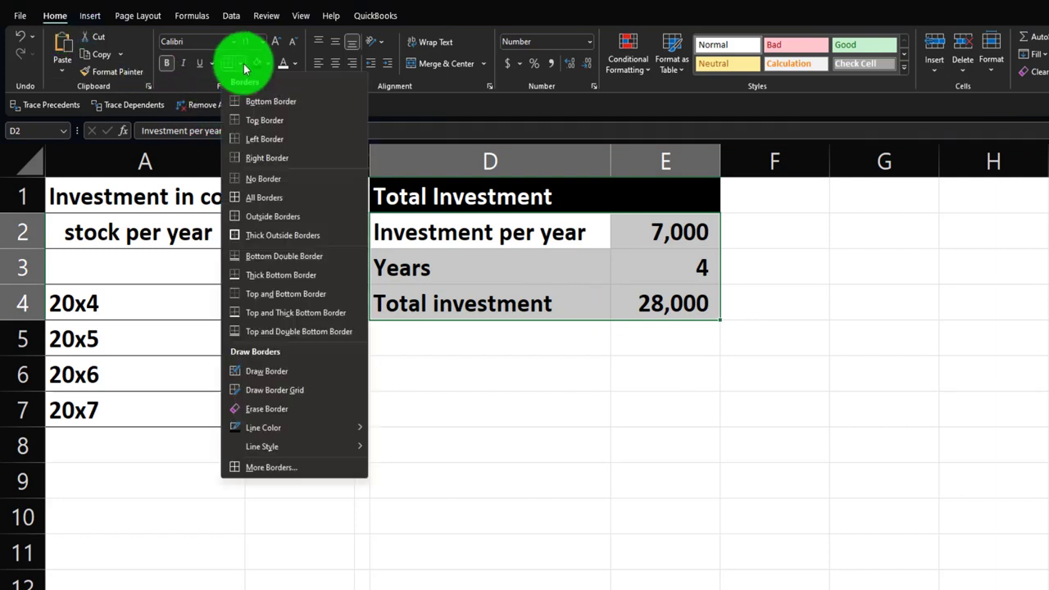
{"action": "left_click", "coordinate": [259, 197]}
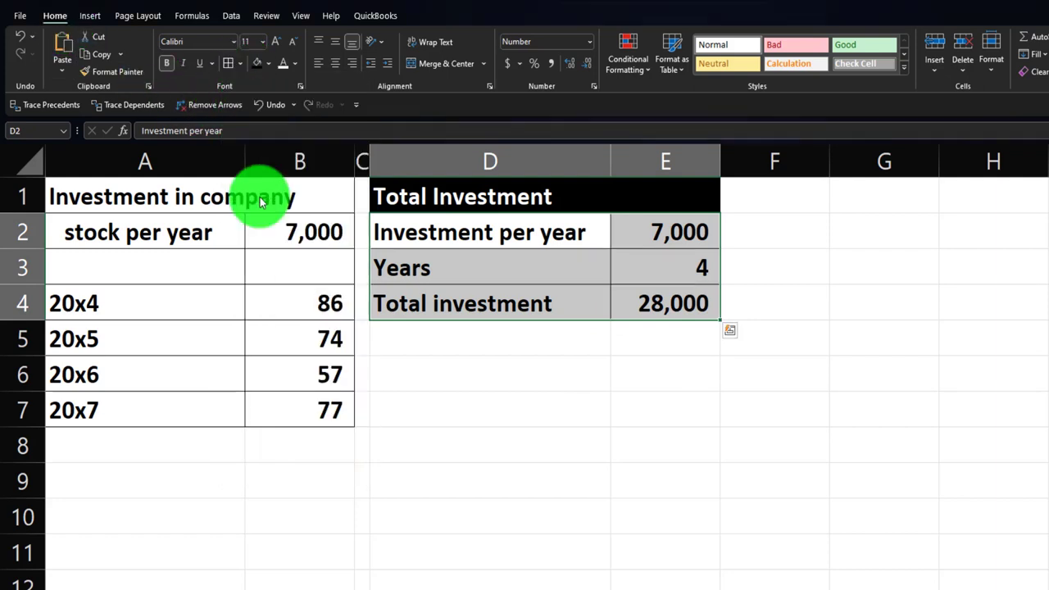
{"action": "left_click", "coordinate": [267, 64]}
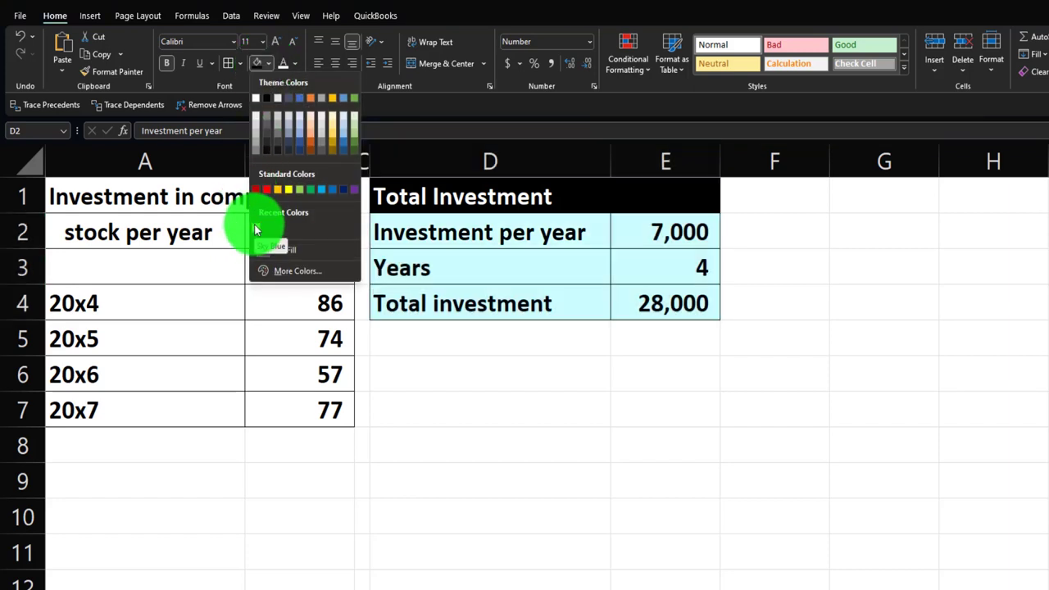
{"action": "left_click", "coordinate": [291, 272]}
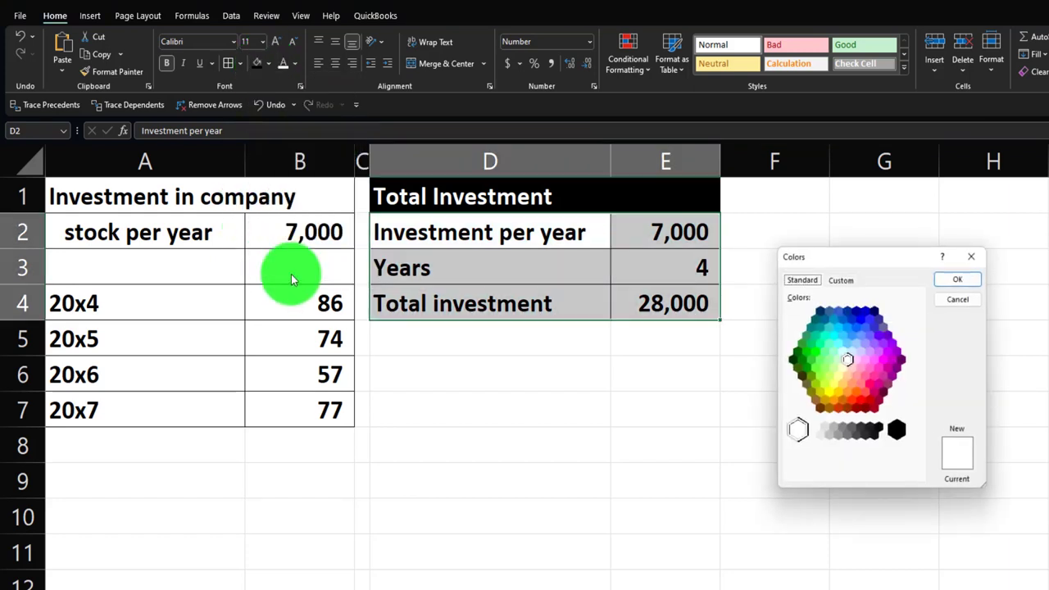
{"action": "left_click", "coordinate": [843, 352]}
{"action": "left_click", "coordinate": [948, 287]}
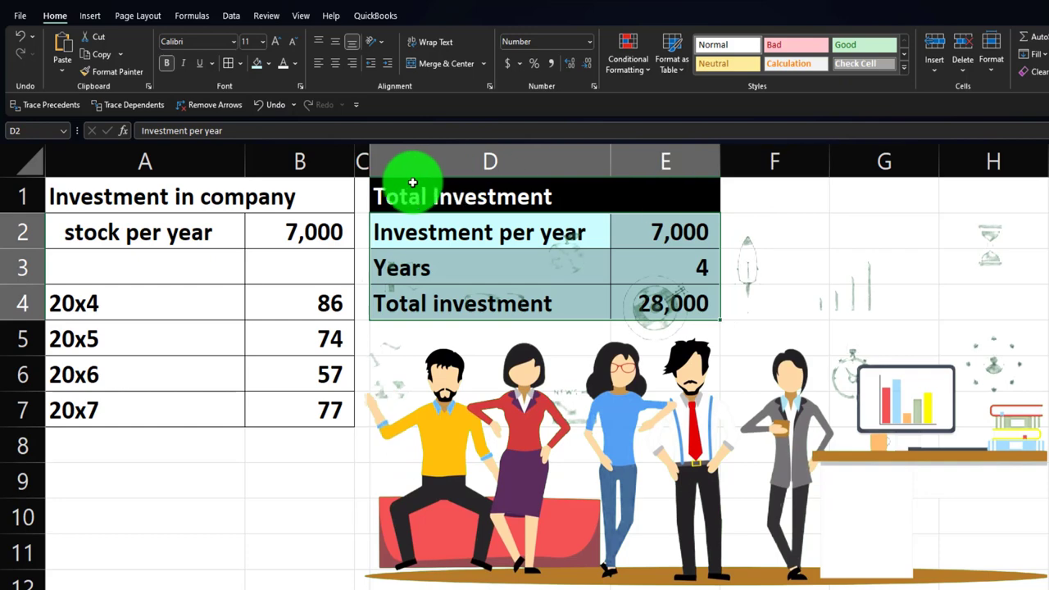
Copy the narrow spacer formatting of column C to column F with Format Painter
{"action": "left_click", "coordinate": [363, 154]}
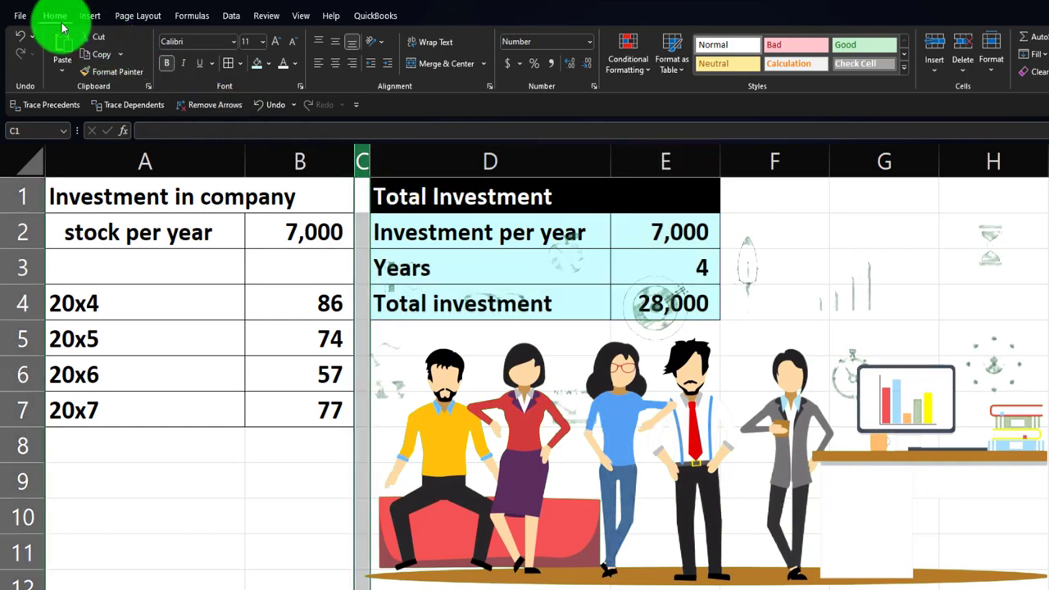
{"action": "left_click", "coordinate": [101, 72]}
{"action": "left_click", "coordinate": [760, 153]}
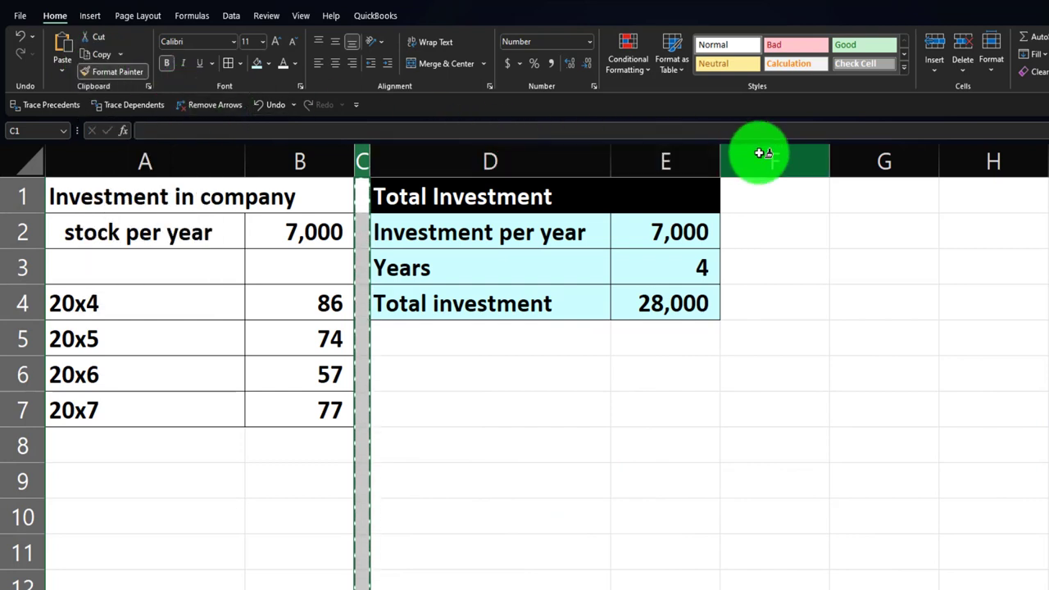
Enter the heading "Number of Shares" in G1
{"action": "left_click", "coordinate": [784, 192]}
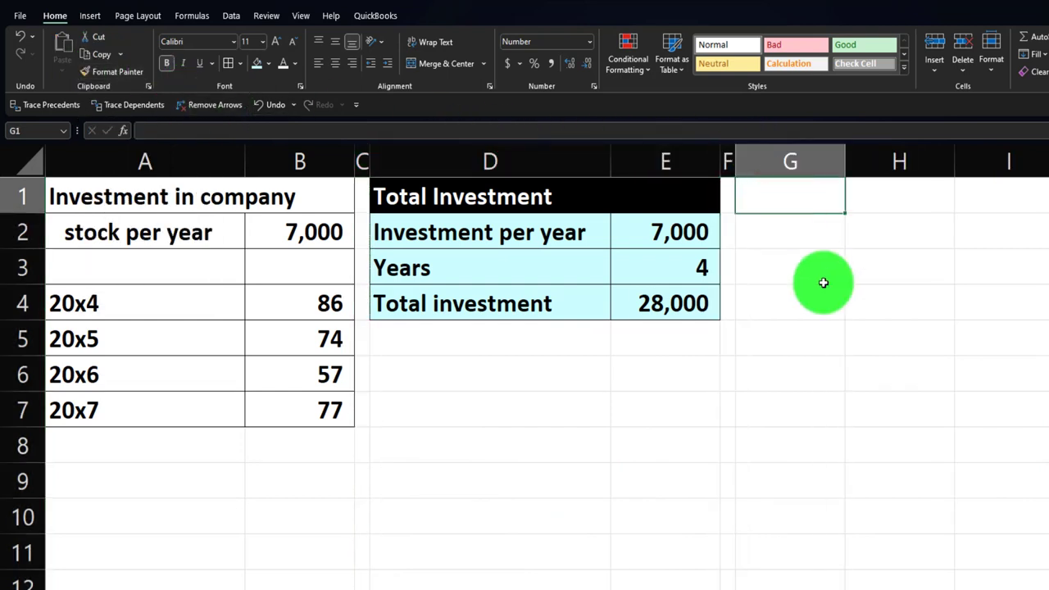
{"action": "type", "text": "N"}
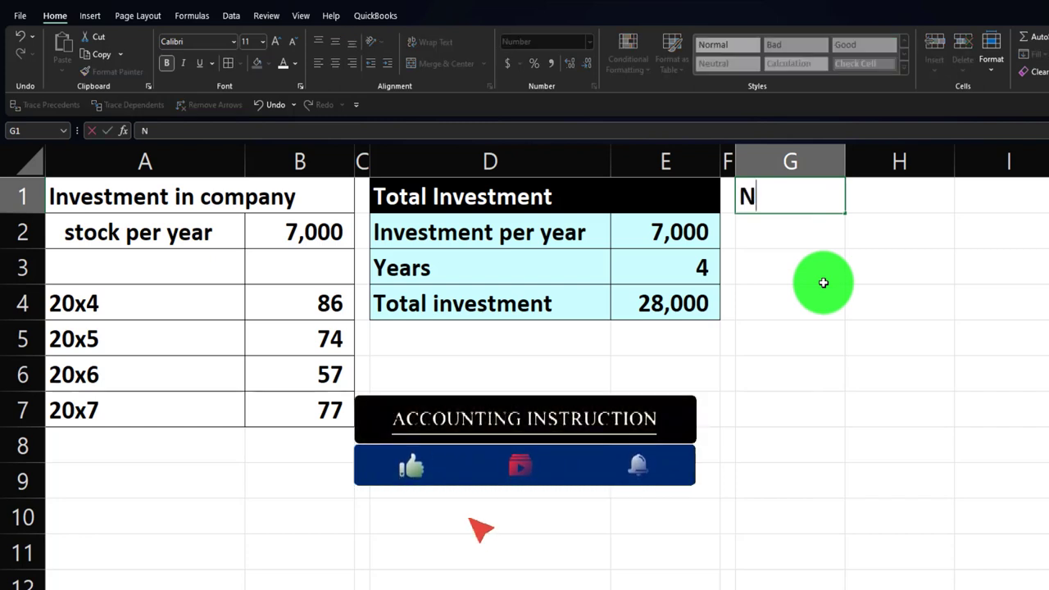
{"action": "type", "text": "um "}
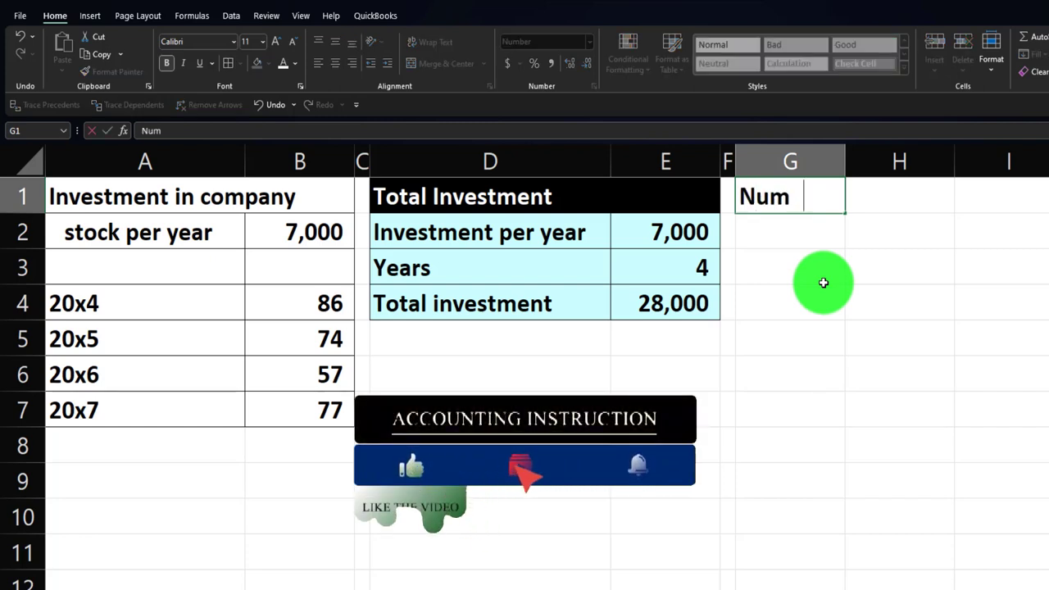
{"action": "type", "text": "ber of Shares"}
{"action": "key", "text": "Return"}
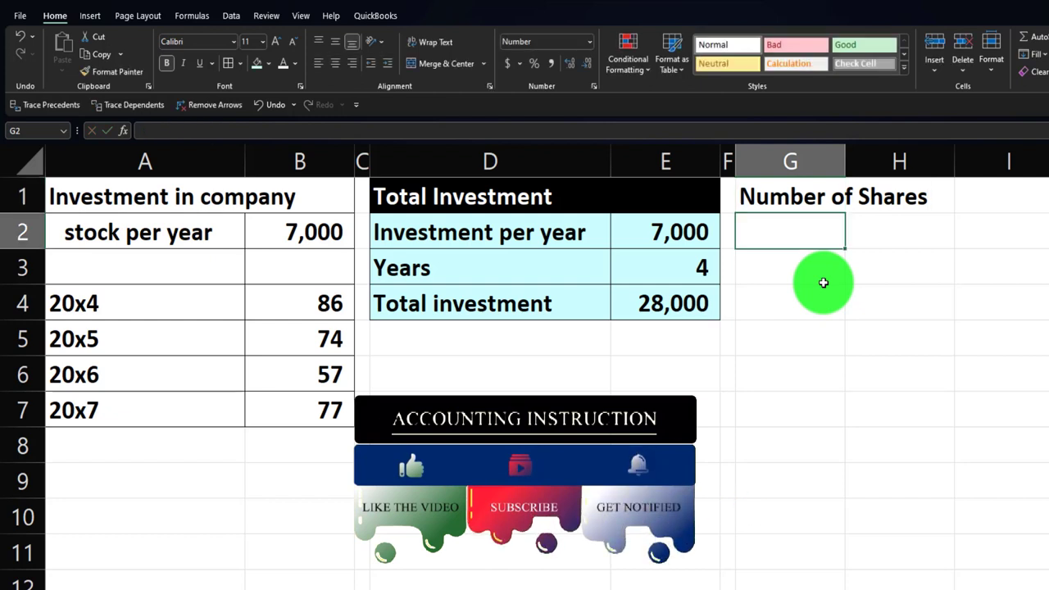
Enter the column headings "Years", "Investment", "Price" and "Shares" in G2:J2
{"action": "type", "text": "Years"}
{"action": "key", "text": "Tab"}
{"action": "type", "text": "I"}
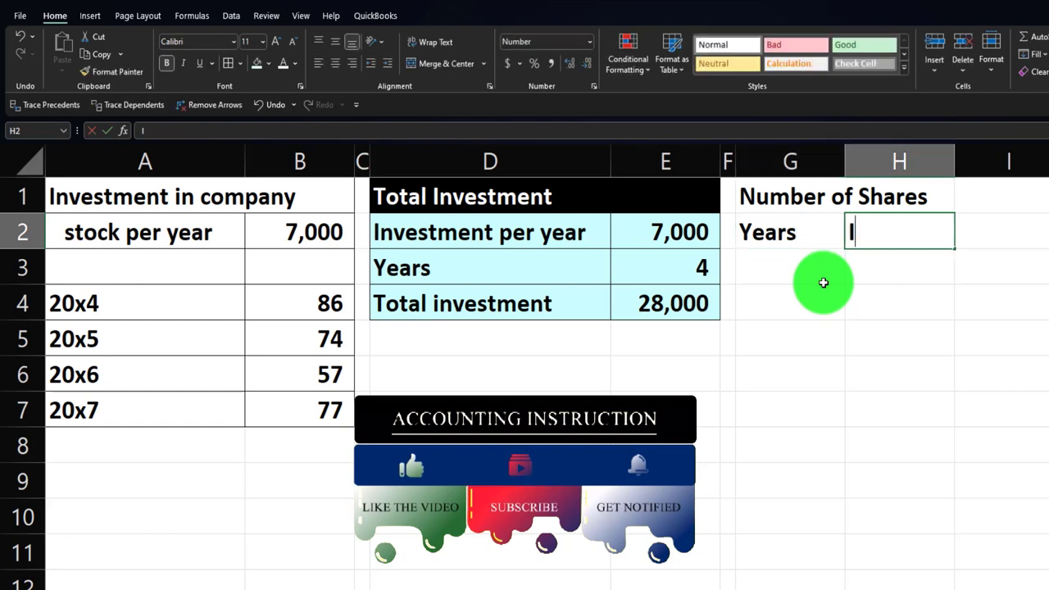
{"action": "type", "text": "nvestment"}
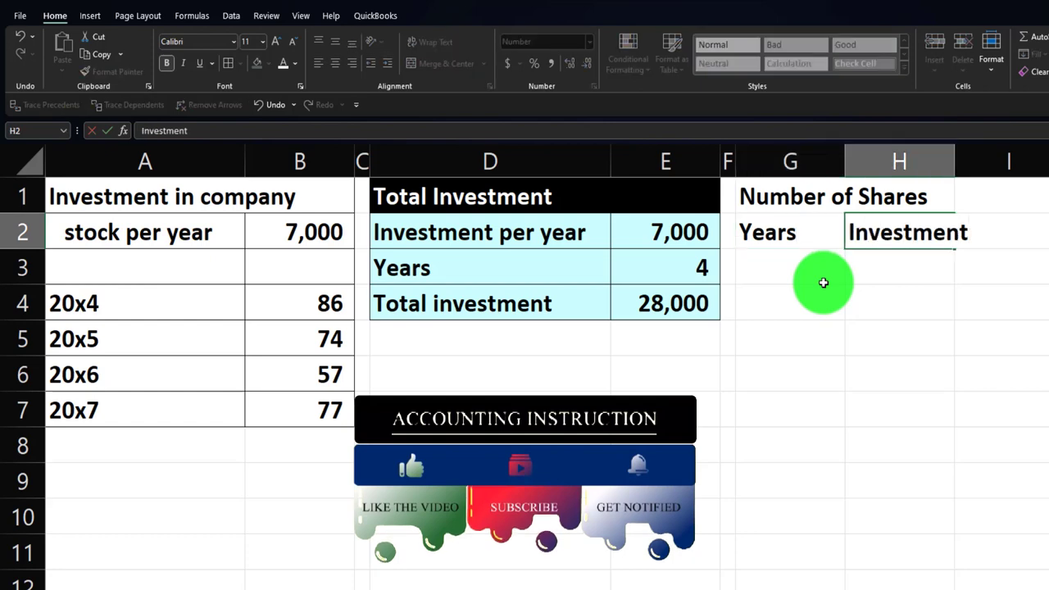
{"action": "key", "text": "Tab"}
{"action": "type", "text": "Price"}
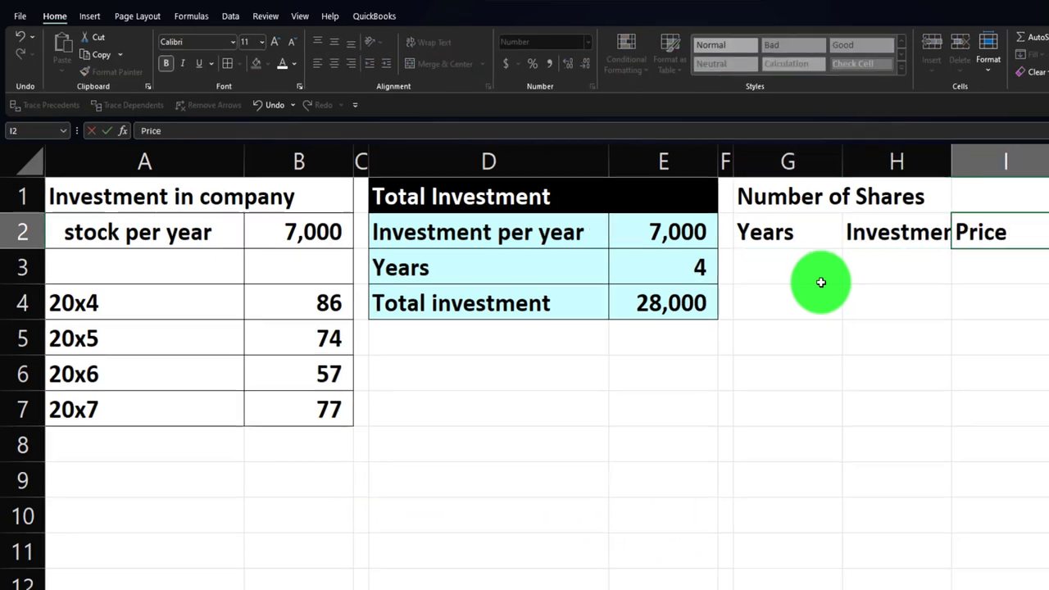
{"action": "key", "text": "Tab"}
{"action": "type", "text": "S"}
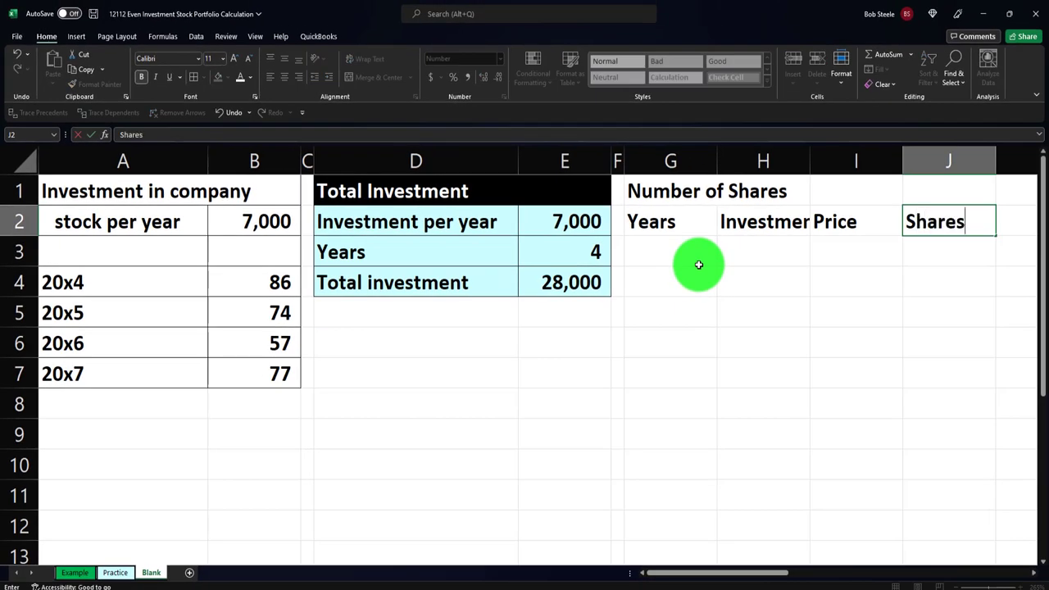
{"action": "type", "text": "hares"}
{"action": "left_click", "coordinate": [699, 265]}
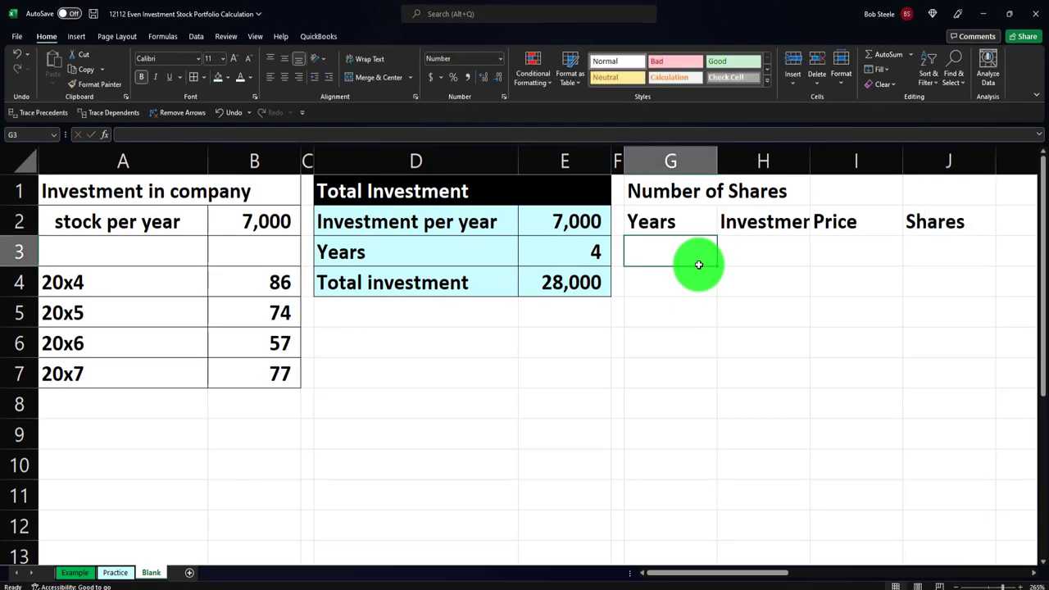
Format the heading cells G1:J2 with a black fill and white font
{"action": "left_click_drag", "start_coordinate": [661, 191], "coordinate": [937, 214]}
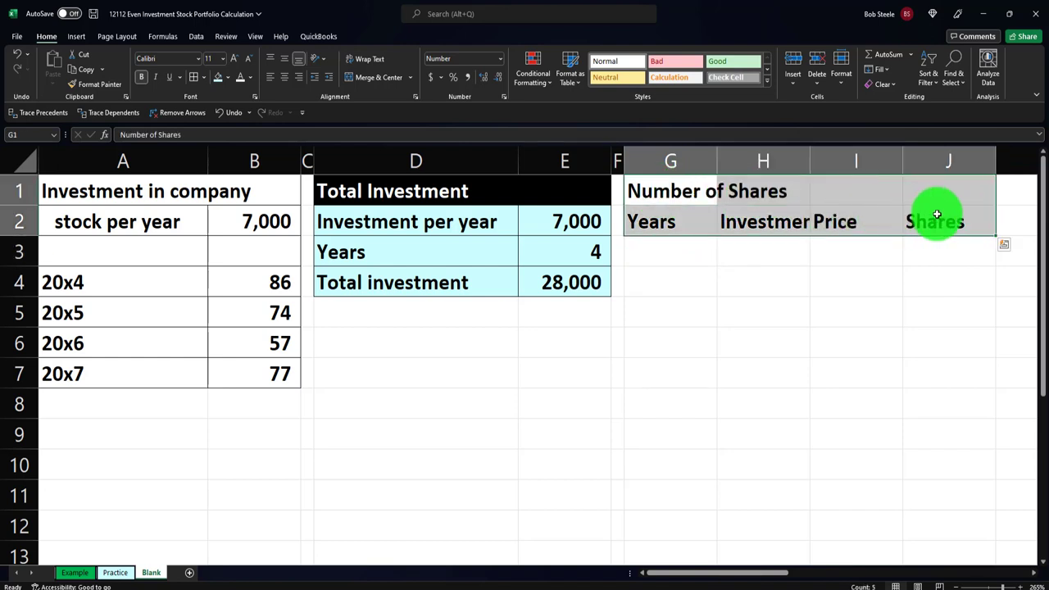
{"action": "left_click", "coordinate": [228, 77]}
{"action": "left_click", "coordinate": [227, 108]}
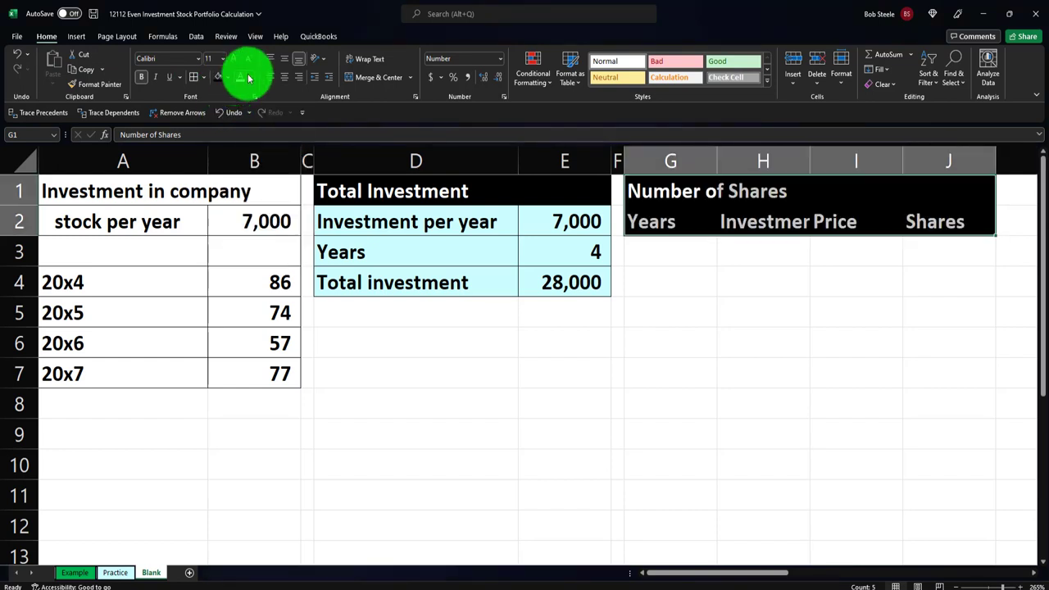
{"action": "left_click", "coordinate": [600, 287]}
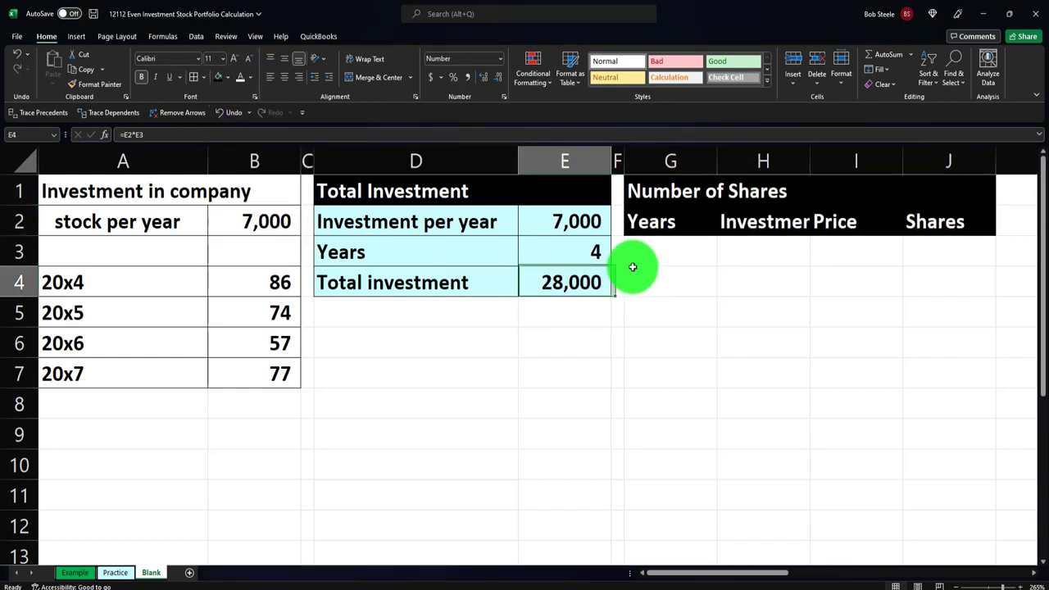
Center the column headings in G2:J2 and resize the columns, fitting H to "Investment" and narrowing G
{"action": "left_click_drag", "start_coordinate": [717, 223], "coordinate": [928, 226]}
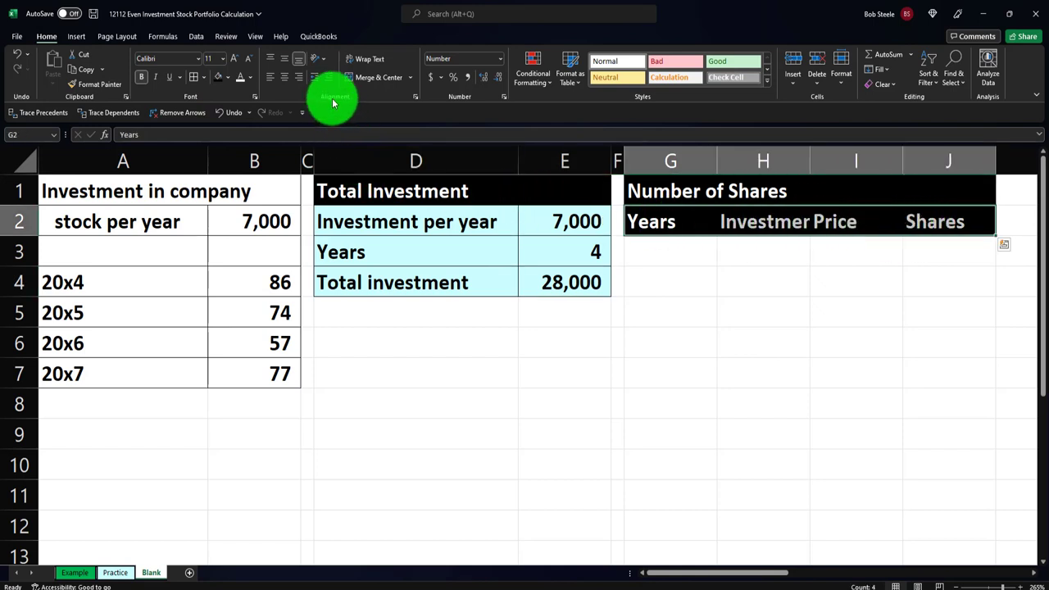
{"action": "left_click", "coordinate": [284, 76]}
{"action": "left_click", "coordinate": [763, 312]}
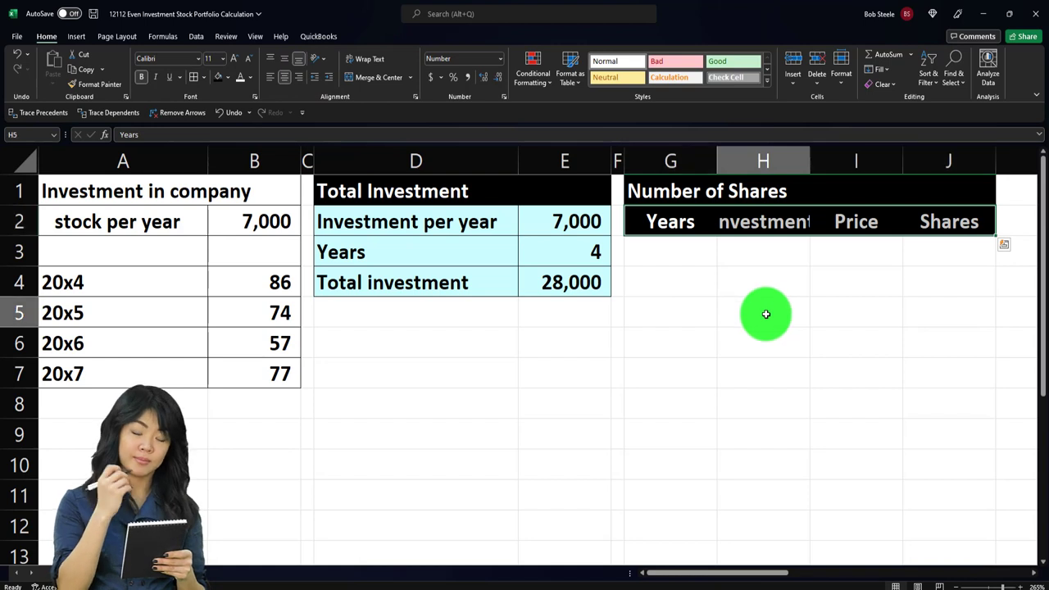
{"action": "double_click", "coordinate": [810, 160]}
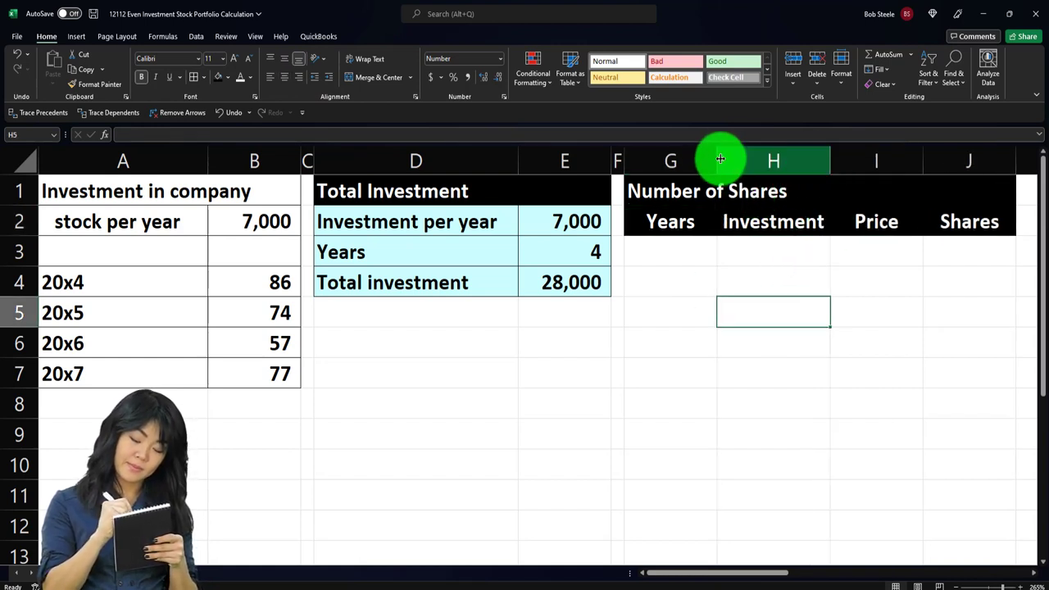
{"action": "left_click_drag", "start_coordinate": [717, 155], "coordinate": [698, 160]}
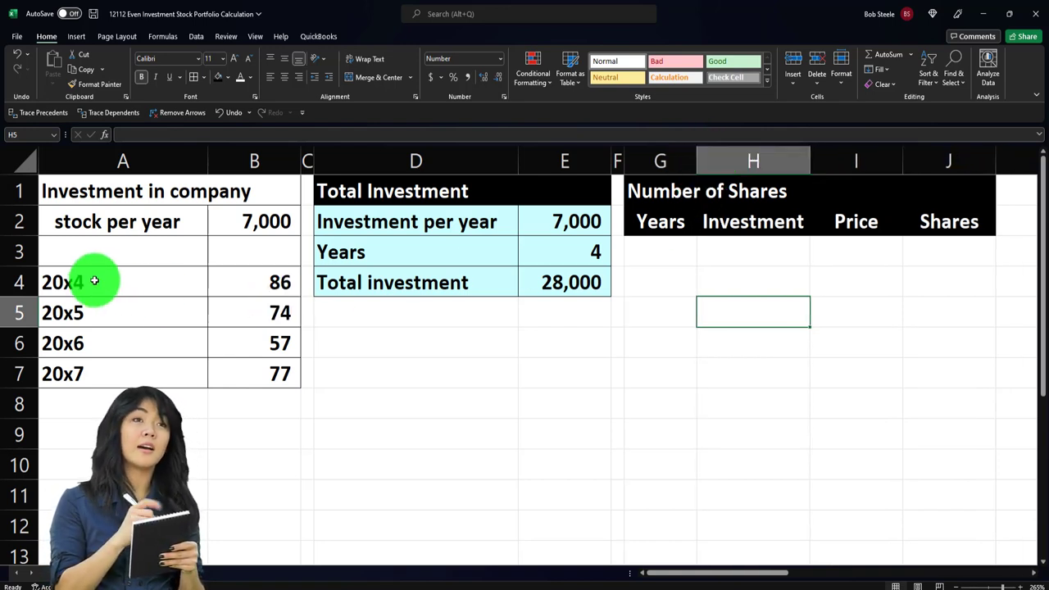
Link G3 to the first year in A4 with a formula and fill it down through G6
{"action": "left_click", "coordinate": [645, 257]}
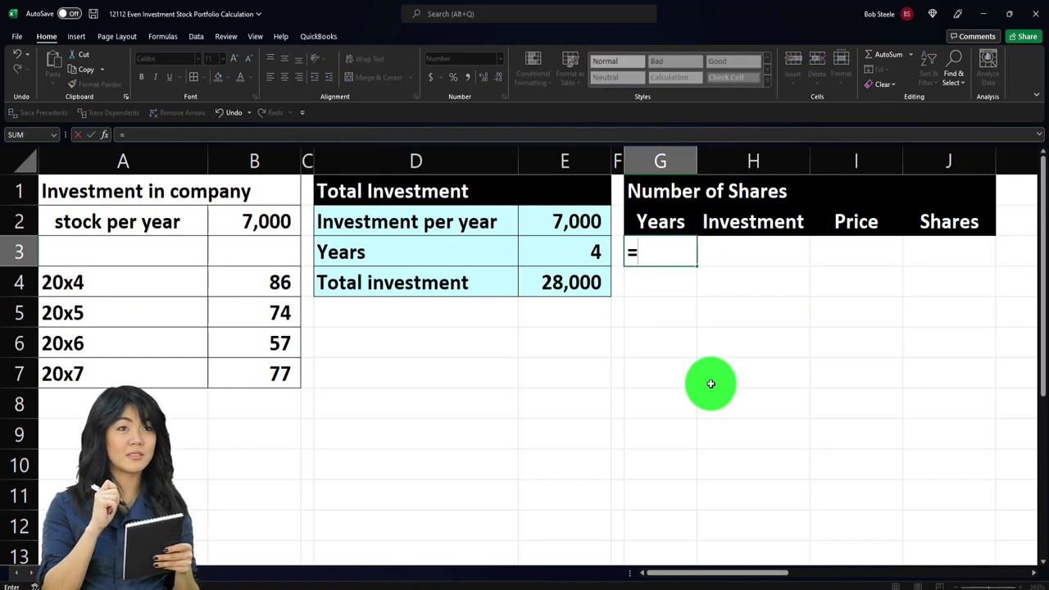
{"action": "key", "text": "Left"}
{"action": "key", "text": "Left"}
{"action": "key", "text": "Left"}
{"action": "key", "text": "Left"}
{"action": "key", "text": "Left"}
{"action": "key", "text": "Left"}
{"action": "key", "text": "Down"}
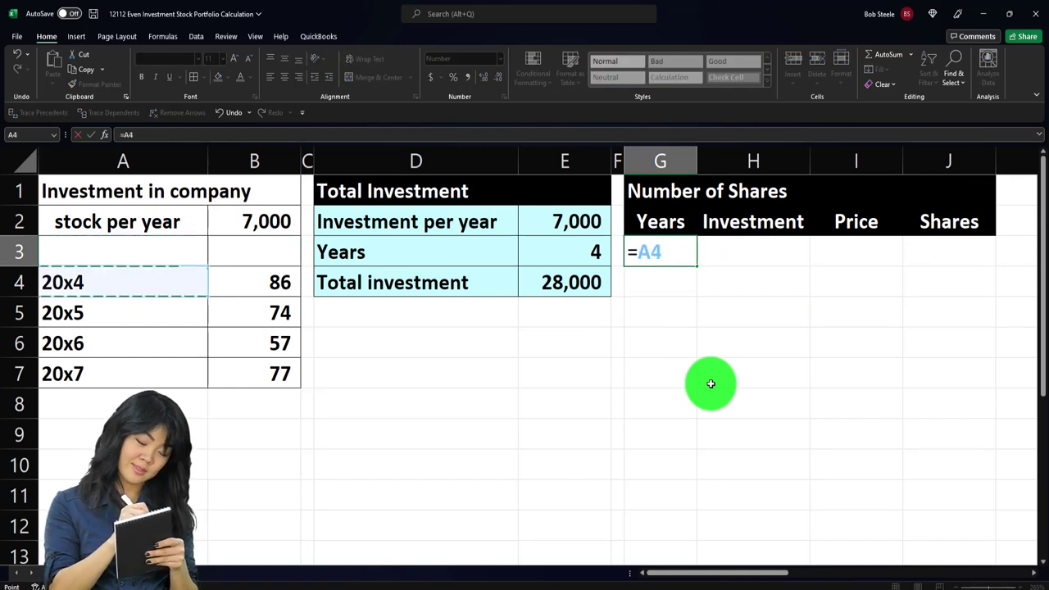
{"action": "key", "text": "Return"}
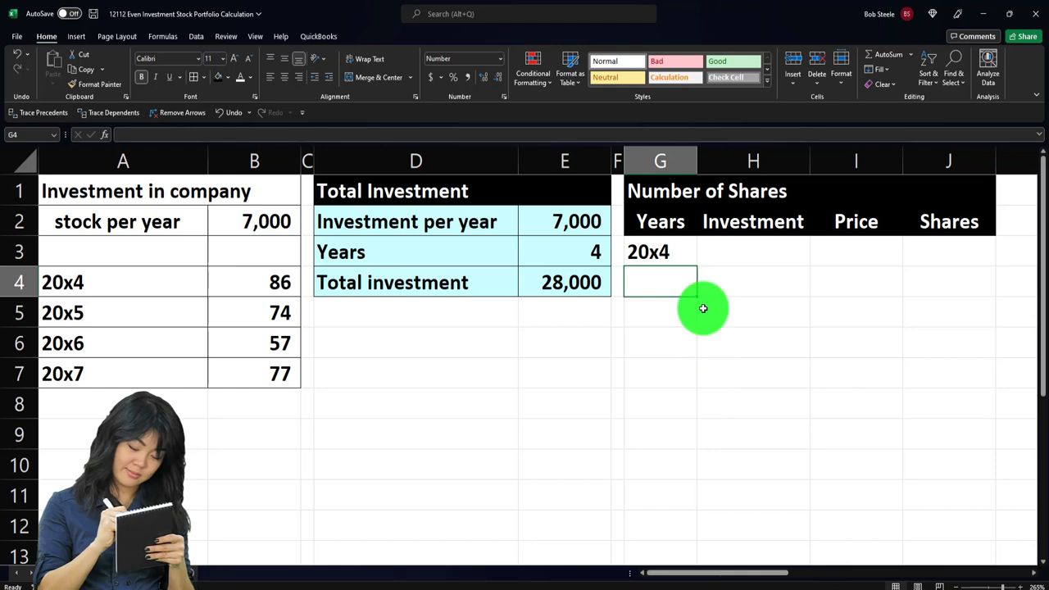
{"action": "left_click", "coordinate": [677, 256]}
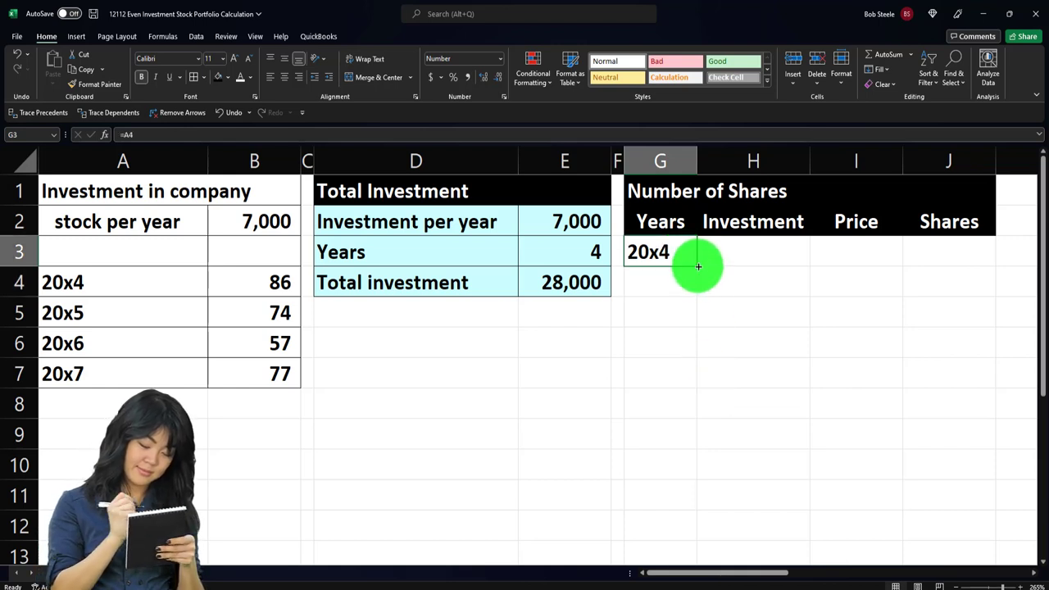
{"action": "left_click_drag", "start_coordinate": [699, 266], "coordinate": [694, 347]}
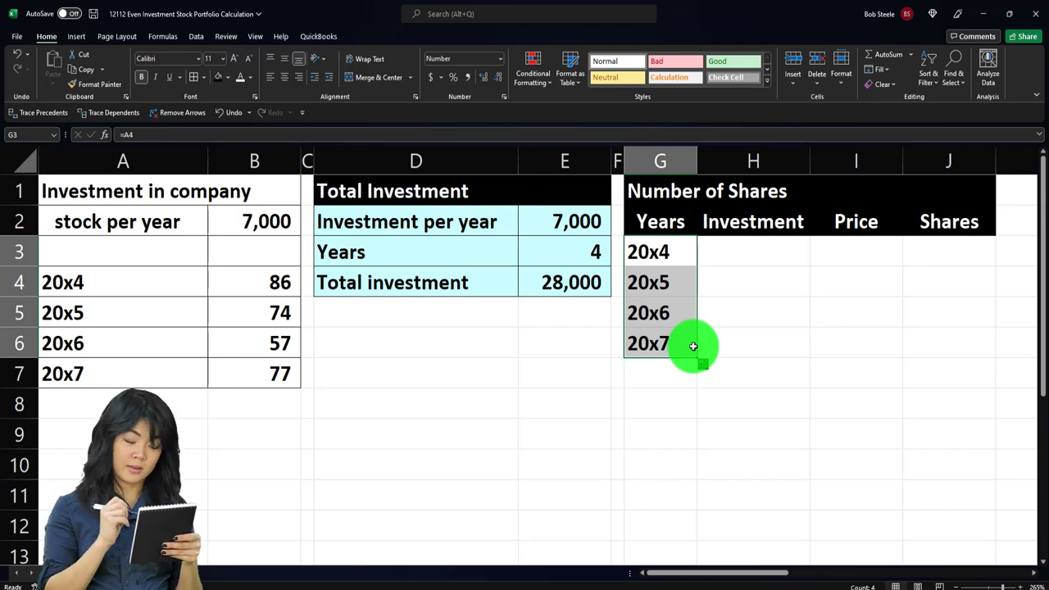
Link H3 to the yearly investment with the absolute reference =$B$2 and fill it down through H6
{"action": "left_click", "coordinate": [749, 254]}
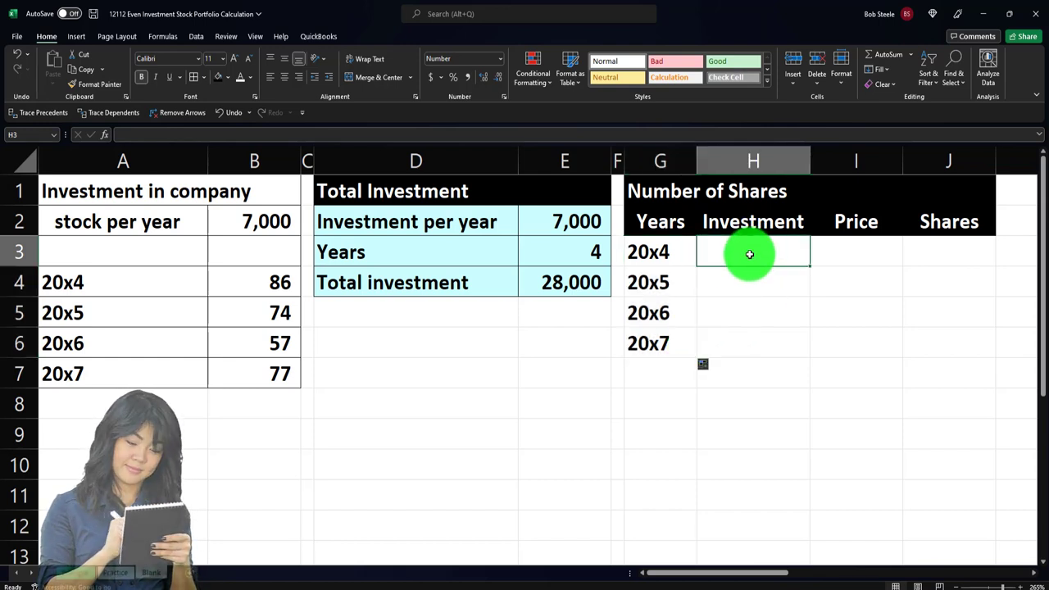
{"action": "type", "text": "="}
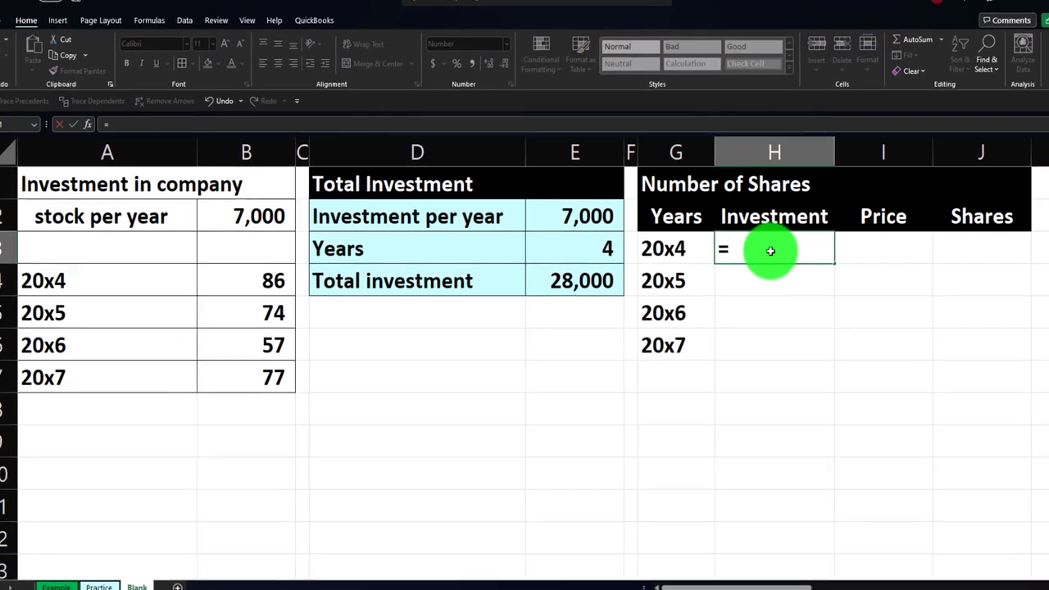
{"action": "key", "text": "Left"}
{"action": "key", "text": "Left"}
{"action": "key", "text": "Left"}
{"action": "key", "text": "Left"}
{"action": "key", "text": "Left"}
{"action": "key", "text": "Left"}
{"action": "key", "text": "Up"}
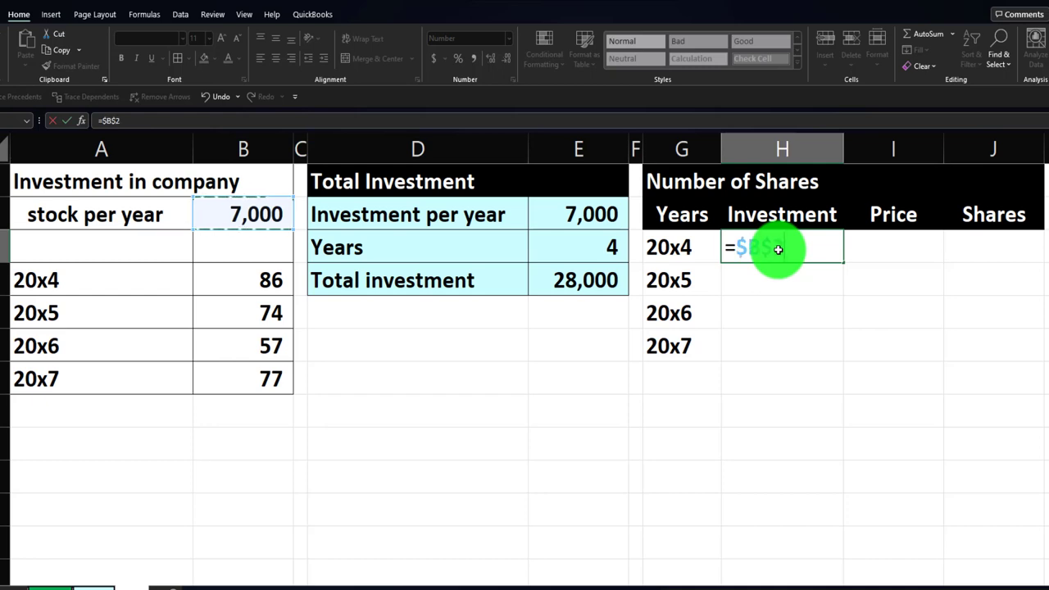
{"action": "key", "text": "Return"}
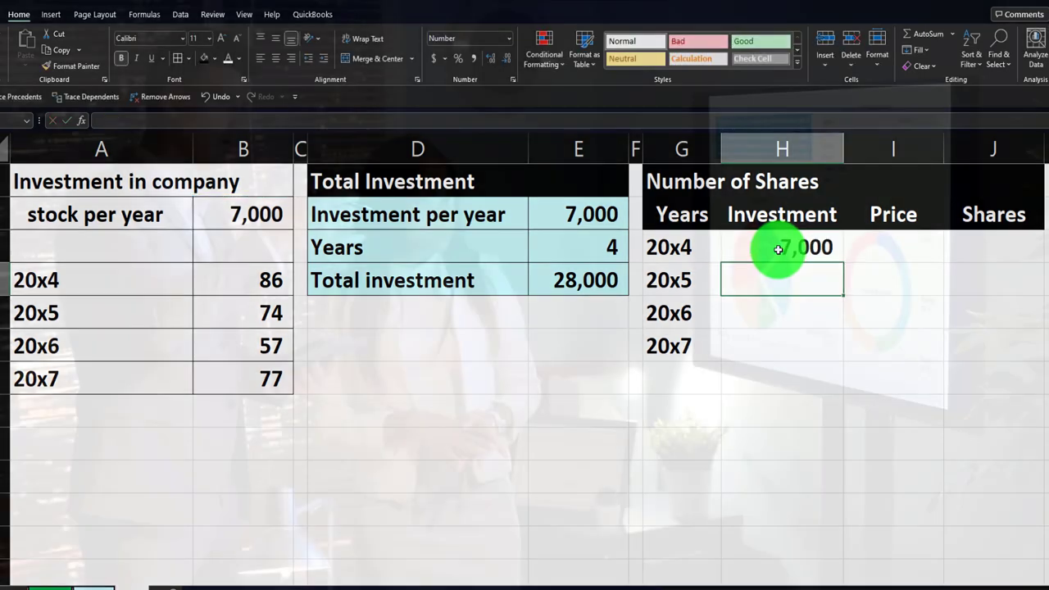
{"action": "left_click", "coordinate": [791, 247]}
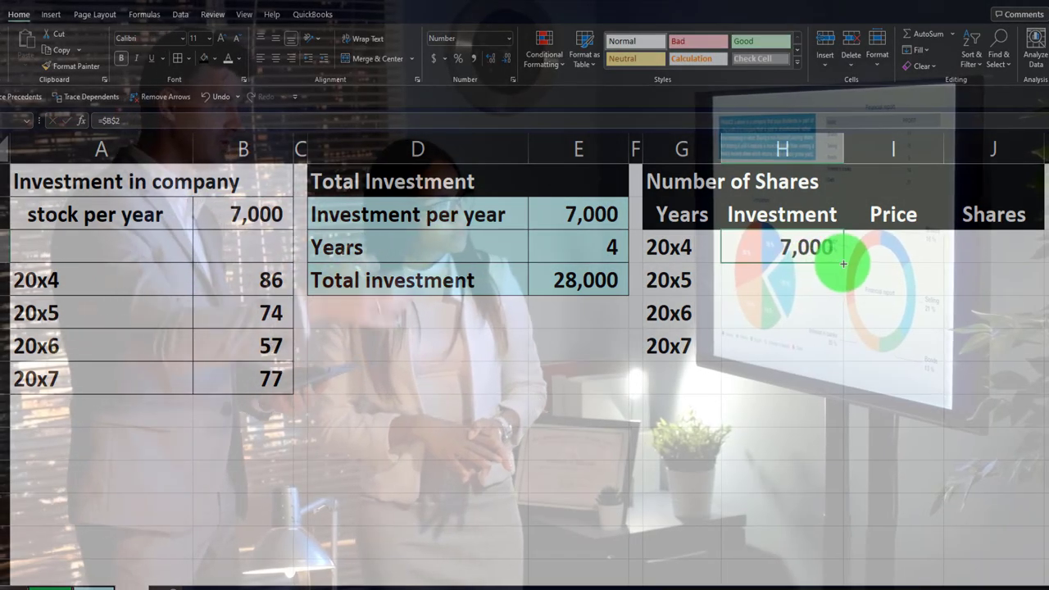
{"action": "double_click", "coordinate": [843, 263]}
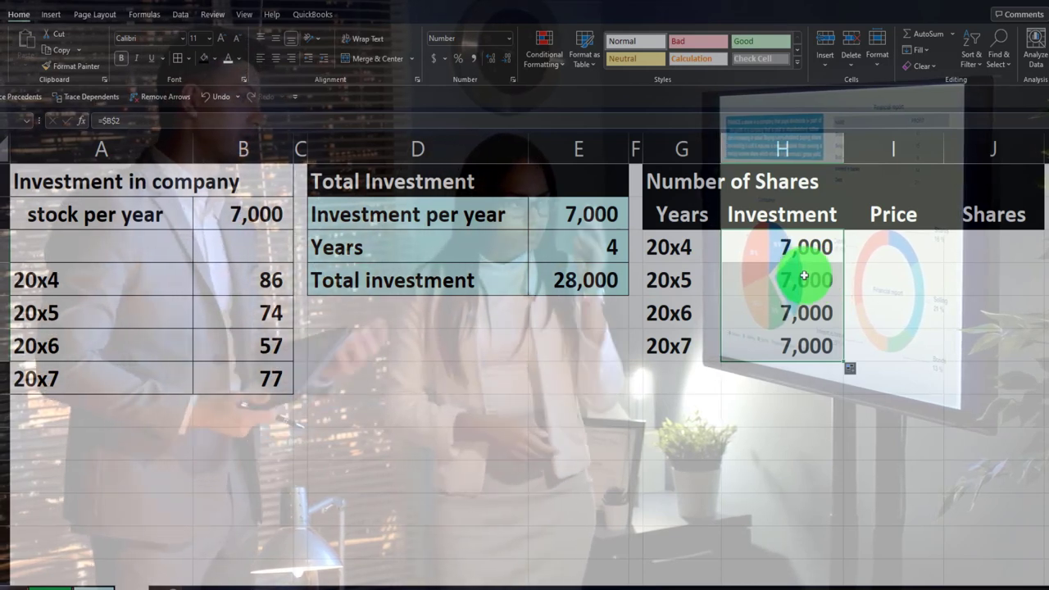
Replace the formulas in H4:H6 with a link to the cell above, entering =H3 in H4 and filling down through H6
{"action": "left_click_drag", "start_coordinate": [804, 276], "coordinate": [800, 351]}
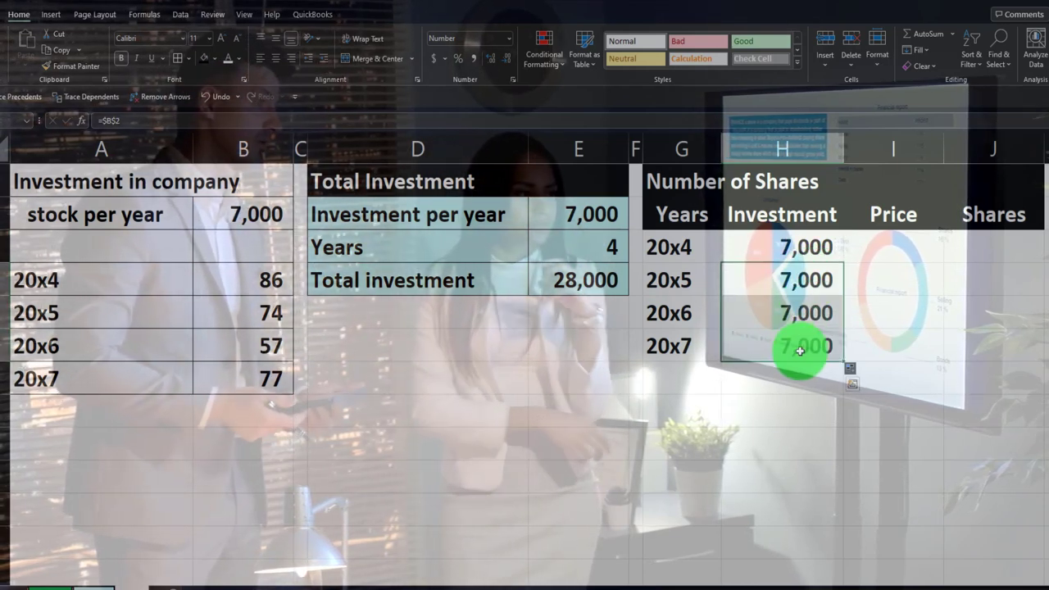
{"action": "key", "text": "Delete"}
{"action": "type", "text": "="}
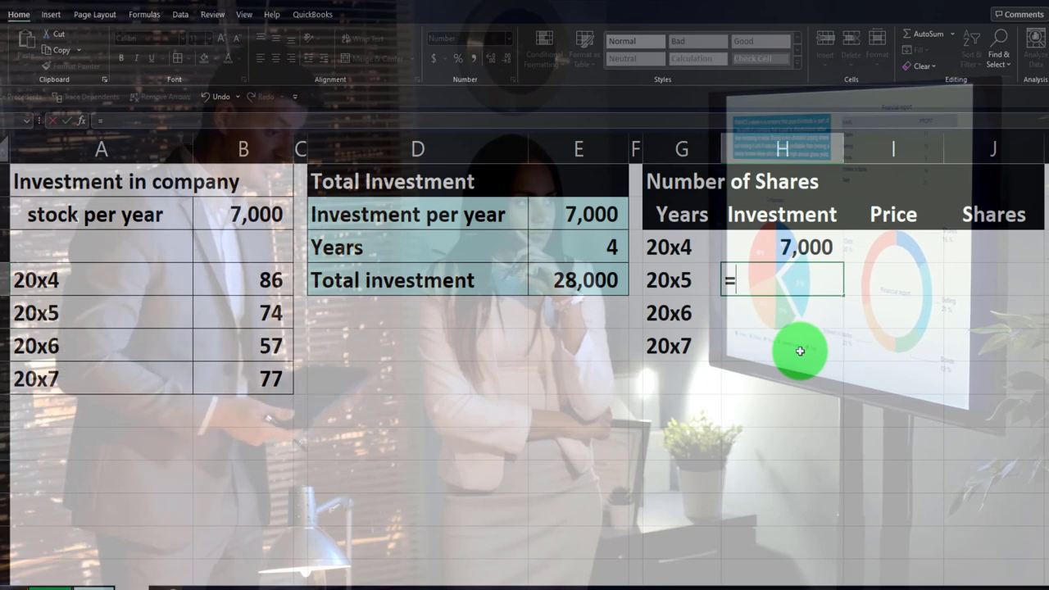
{"action": "key", "text": "Return"}
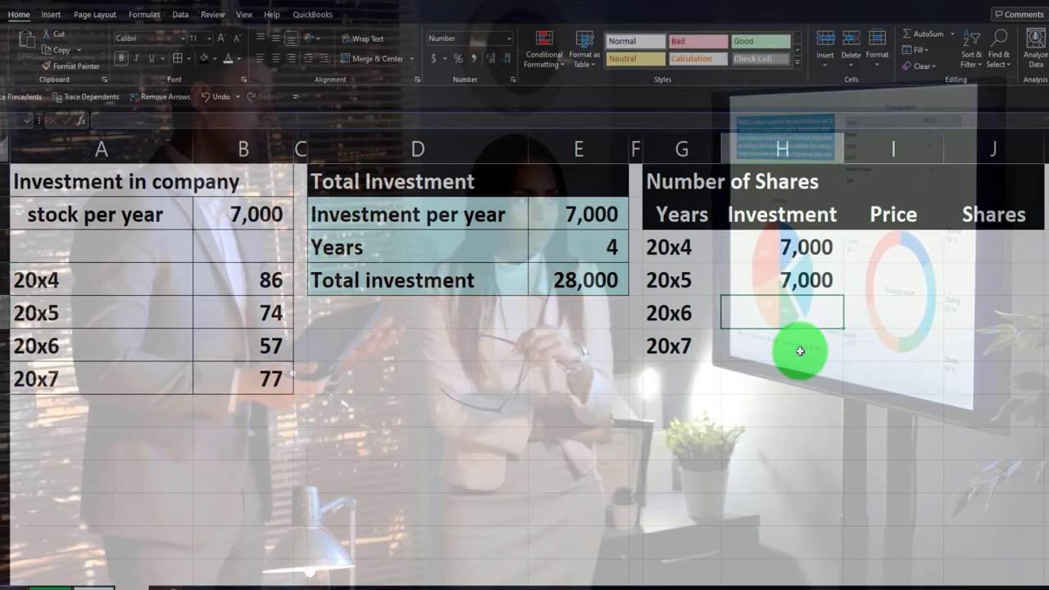
{"action": "left_click", "coordinate": [831, 281]}
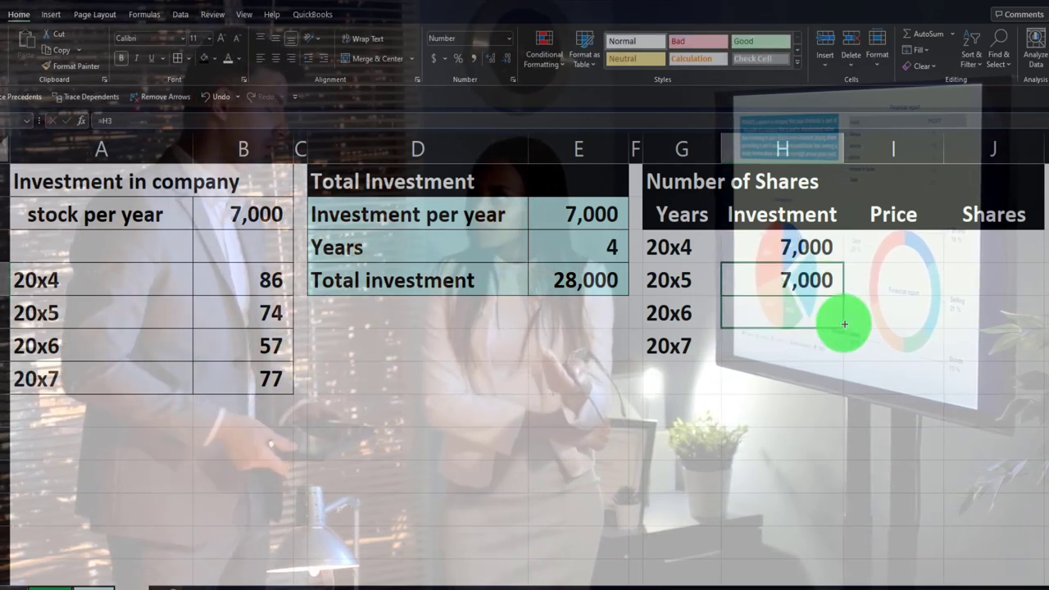
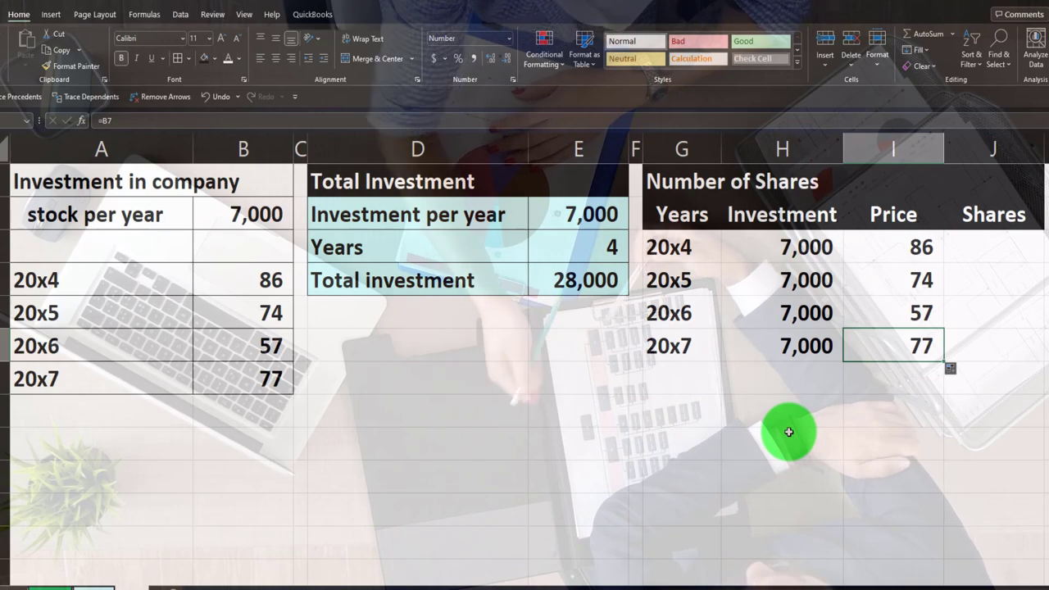
Calculate the first year's shares in J3 with =H3/I3 and show the value with two decimal places
{"action": "key", "text": "Right"}
{"action": "key", "text": "Up"}
{"action": "key", "text": "Up"}
{"action": "key", "text": "Up"}
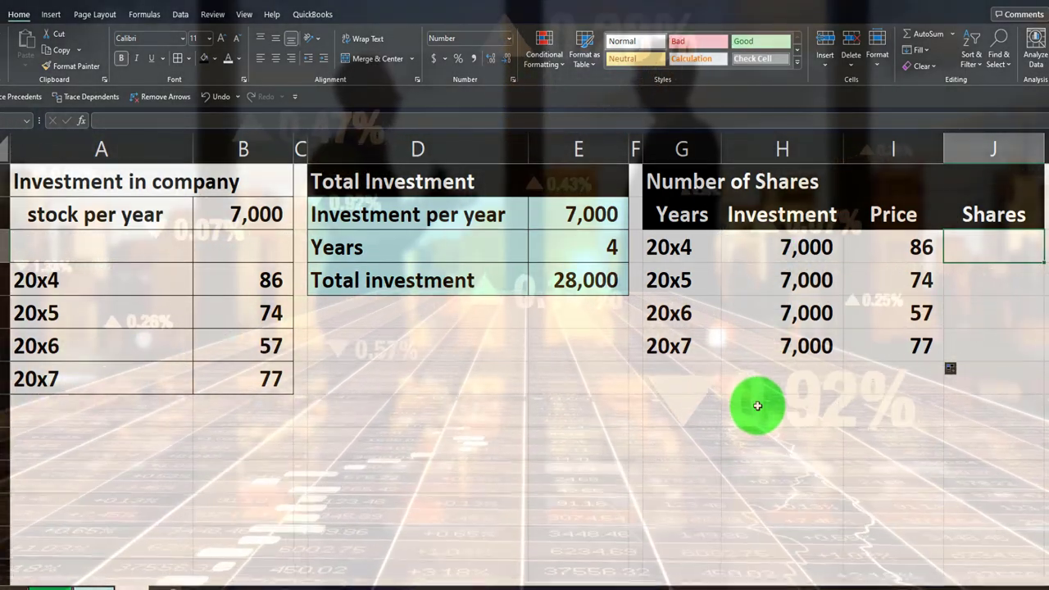
{"action": "type", "text": "="}
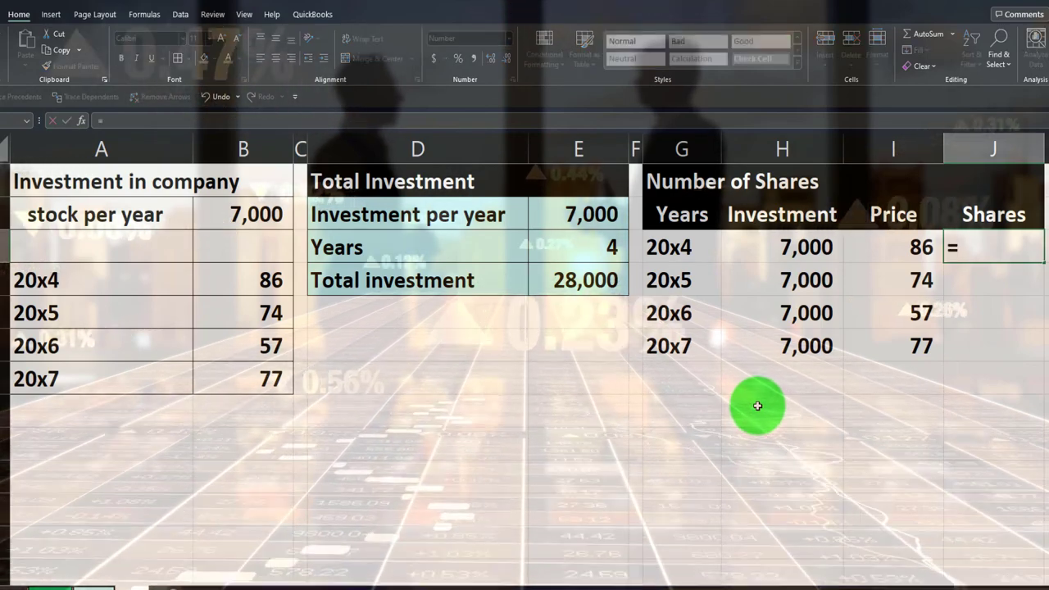
{"action": "key", "text": "Left"}
{"action": "key", "text": "Left"}
{"action": "type", "text": "/"}
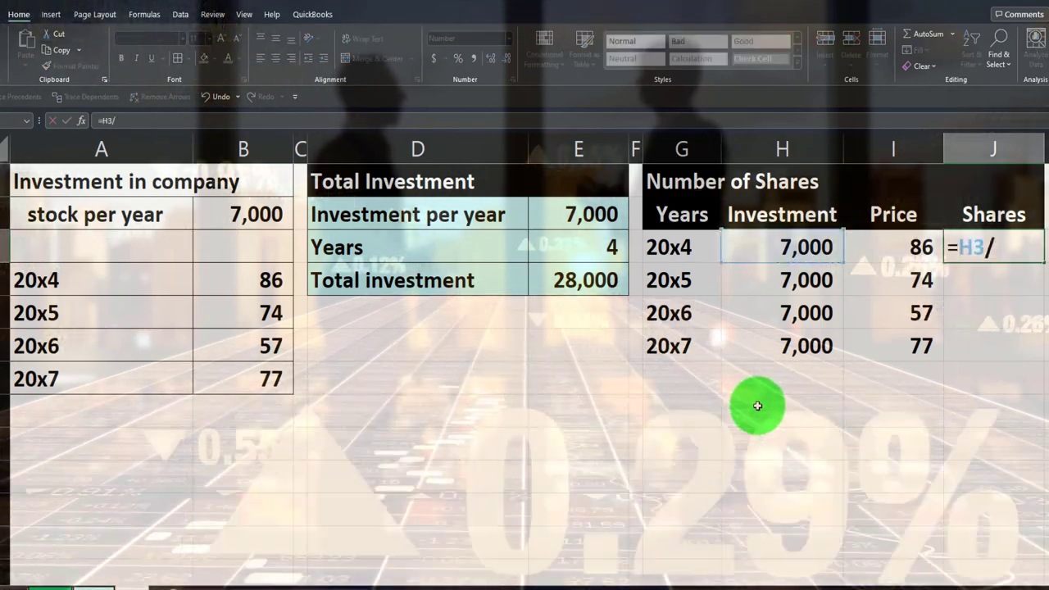
{"action": "key", "text": "Left"}
{"action": "key", "text": "ctrl+Return"}
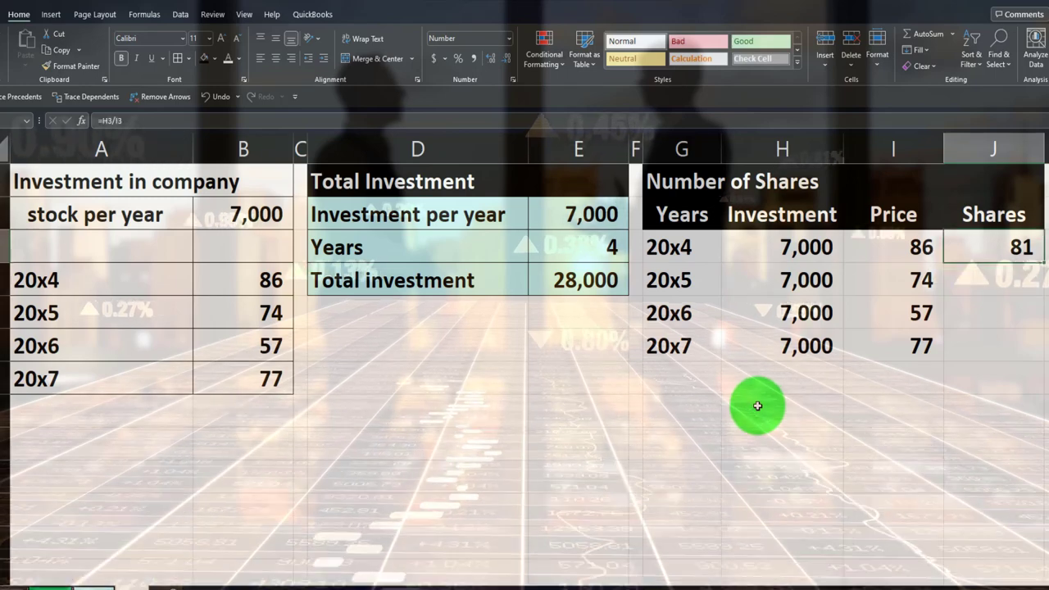
{"action": "left_click", "coordinate": [490, 58]}
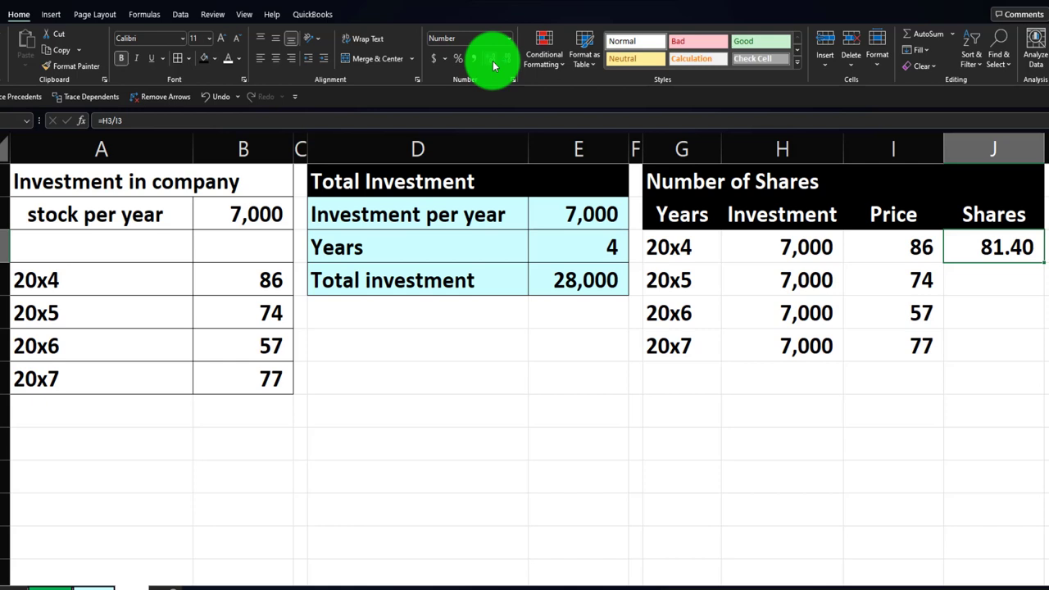
Enter the shares formulas =H4/I4, =H5/I5 and =H6/I6 individually in J4:J6
{"action": "left_click", "coordinate": [969, 273]}
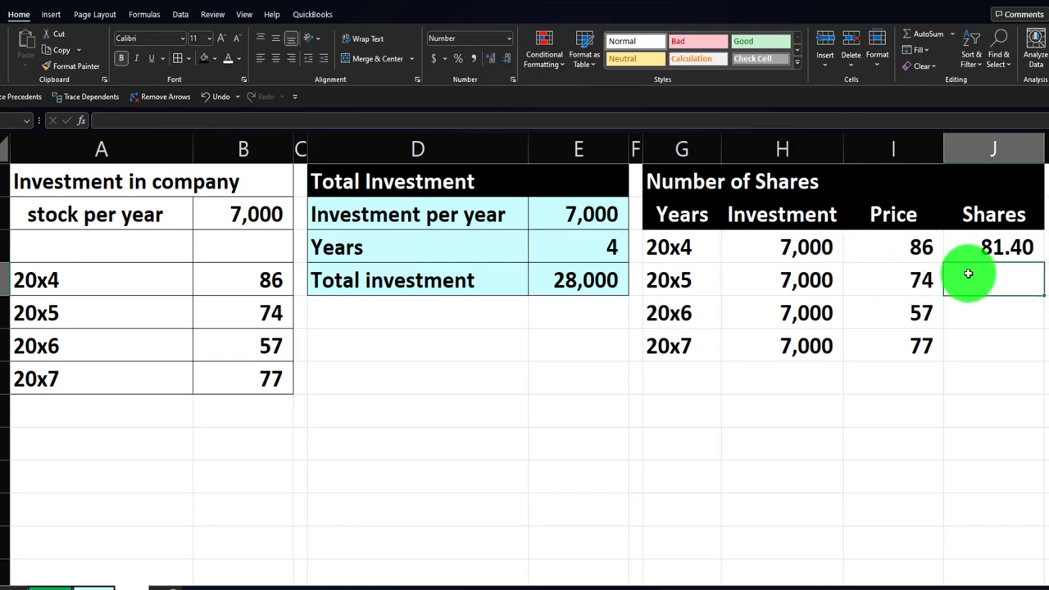
{"action": "type", "text": "="}
{"action": "key", "text": "Left"}
{"action": "key", "text": "Left"}
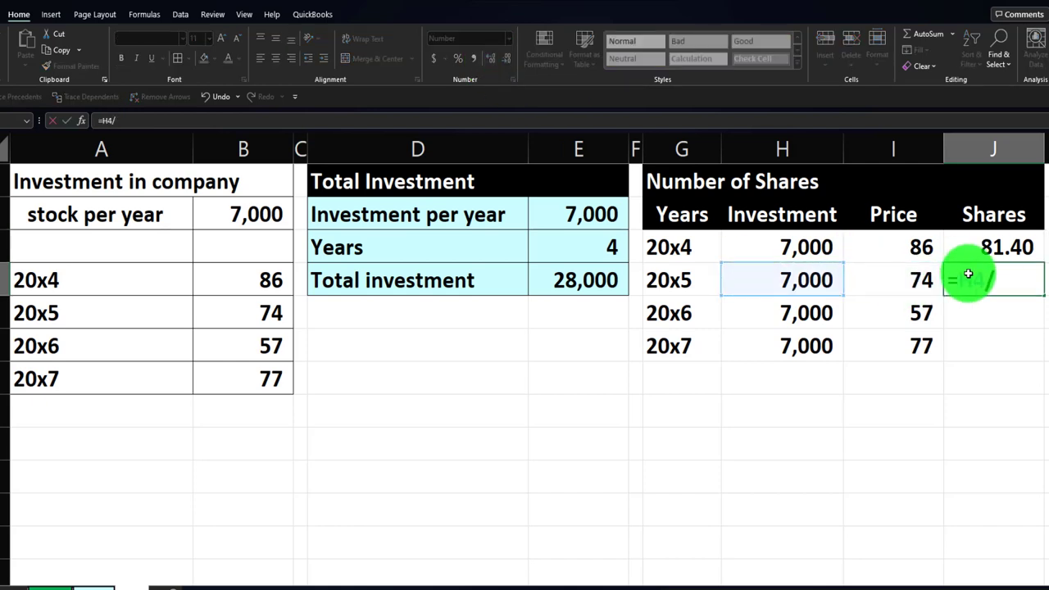
{"action": "key", "text": "Return"}
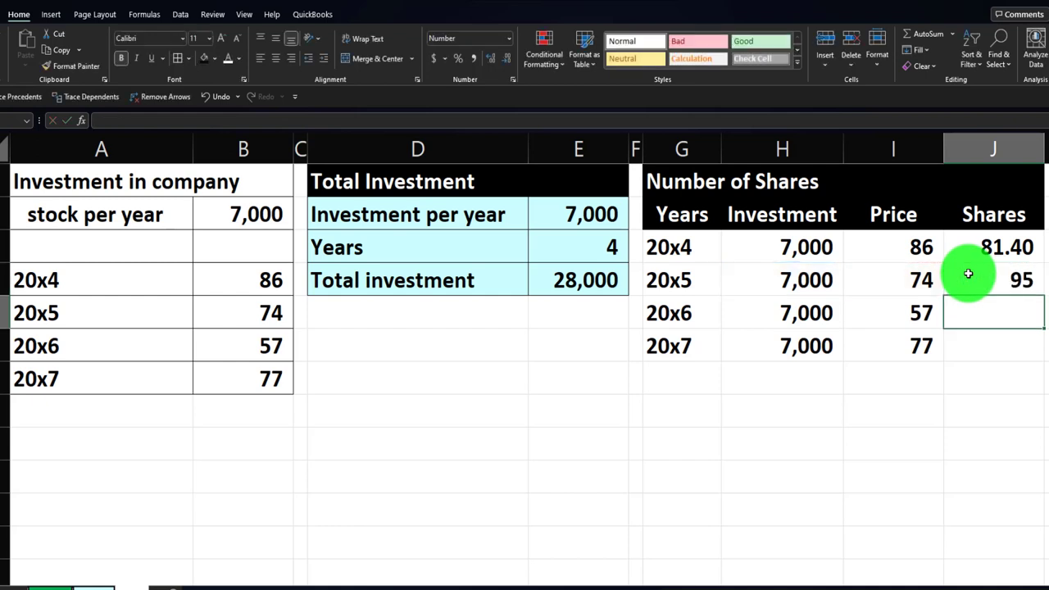
{"action": "type", "text": "="}
{"action": "key", "text": "Left"}
{"action": "key", "text": "Left"}
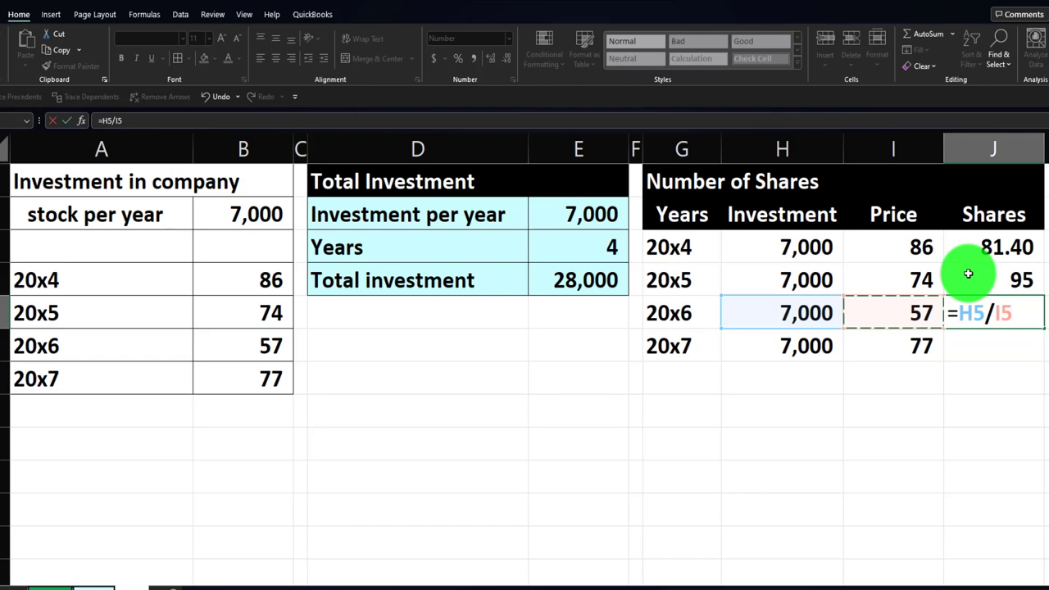
{"action": "key", "text": "Return"}
{"action": "type", "text": "="}
{"action": "key", "text": "Left"}
{"action": "key", "text": "Left"}
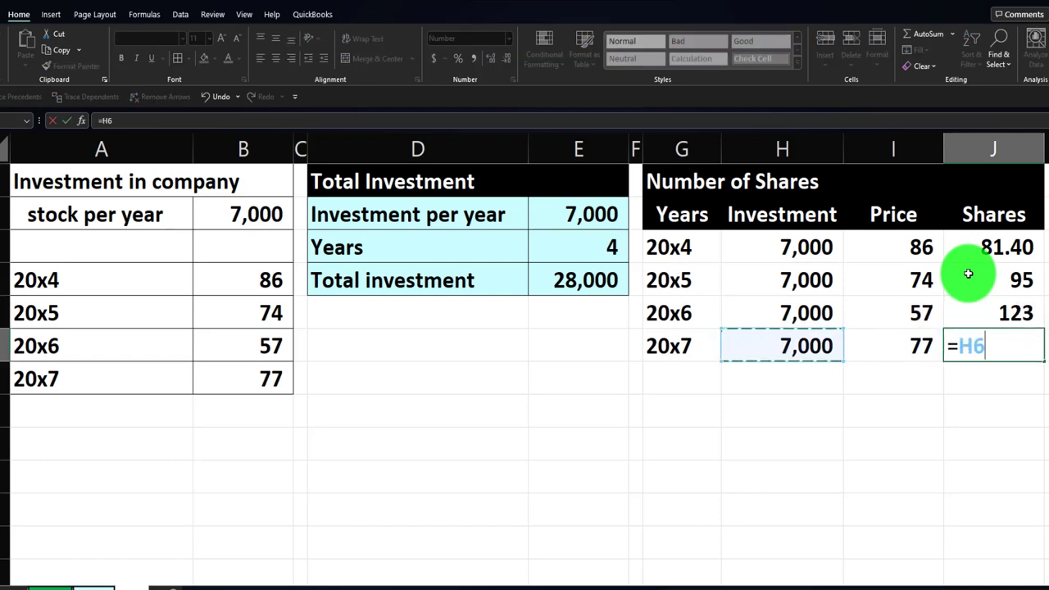
{"action": "type", "text": "/"}
{"action": "key", "text": "Left"}
{"action": "key", "text": "Return"}
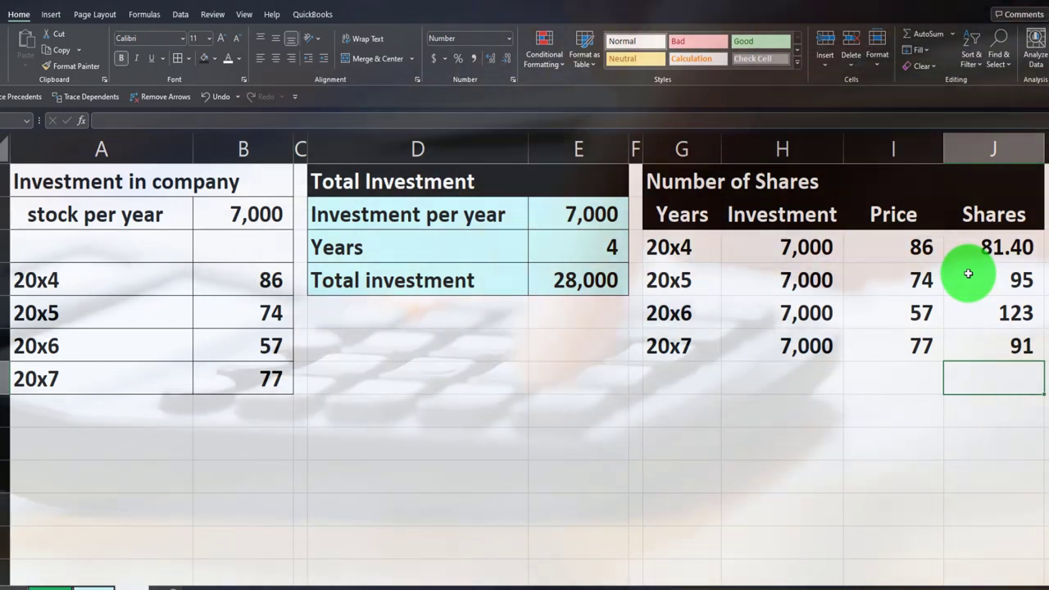
Clear J4:J6 and fill the shares formula from J3 down through J6
{"action": "left_click_drag", "start_coordinate": [968, 274], "coordinate": [979, 344]}
{"action": "key", "text": "Delete"}
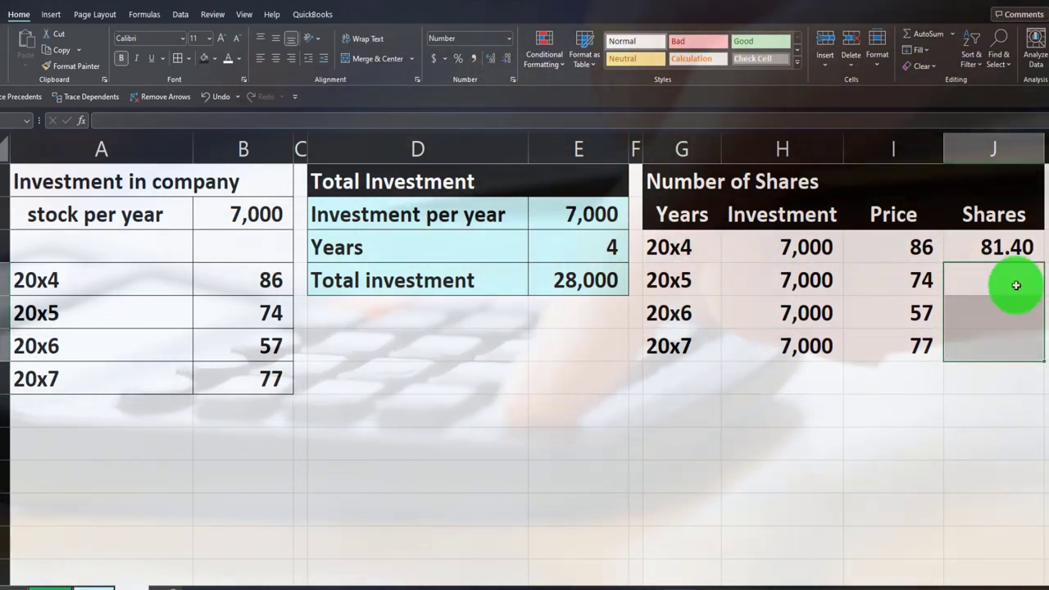
{"action": "left_click", "coordinate": [1019, 253]}
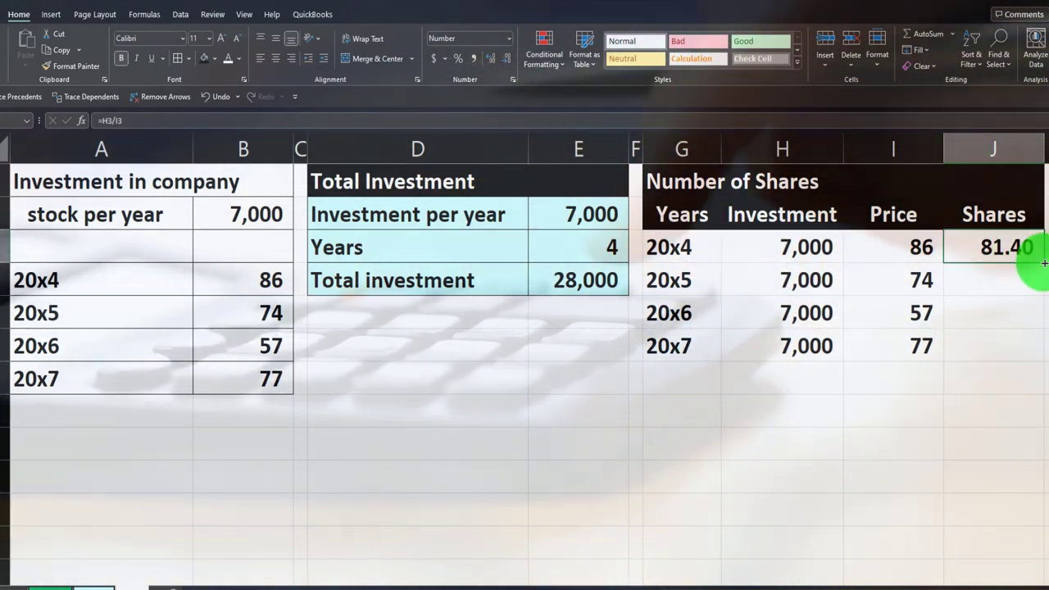
{"action": "double_click", "coordinate": [1043, 262]}
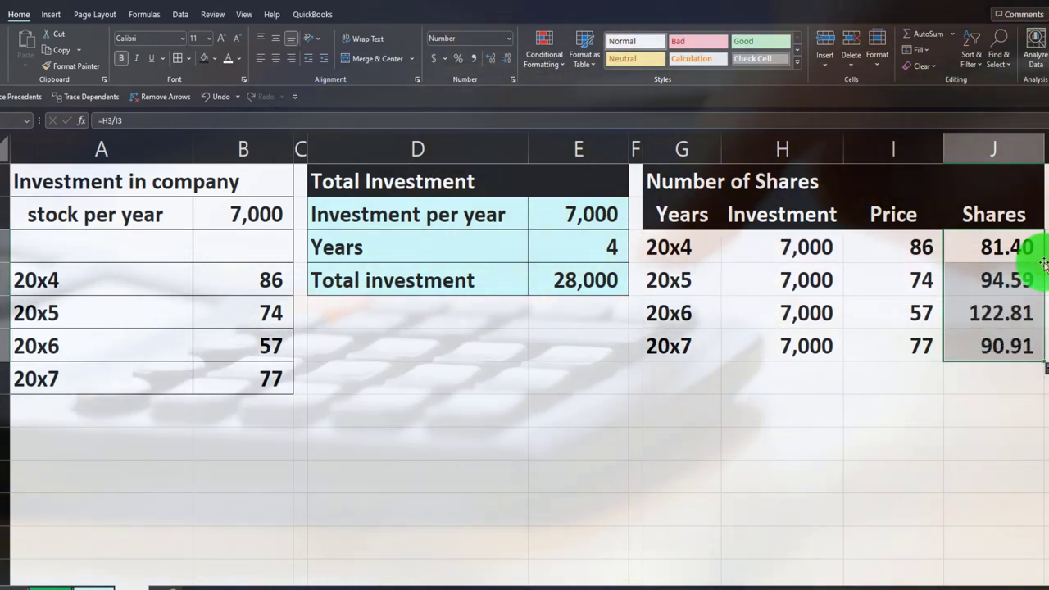
Examine how the price affects the shares bought each year across the 20x4, 20x5 and 20x6 rows
{"action": "left_click", "coordinate": [976, 239]}
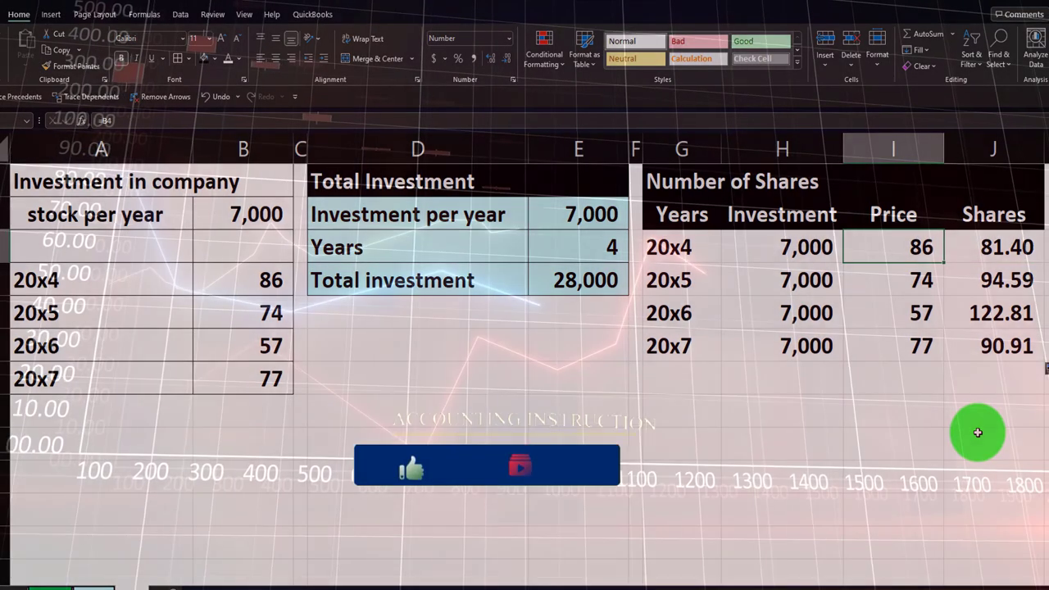
{"action": "key", "text": "Down"}
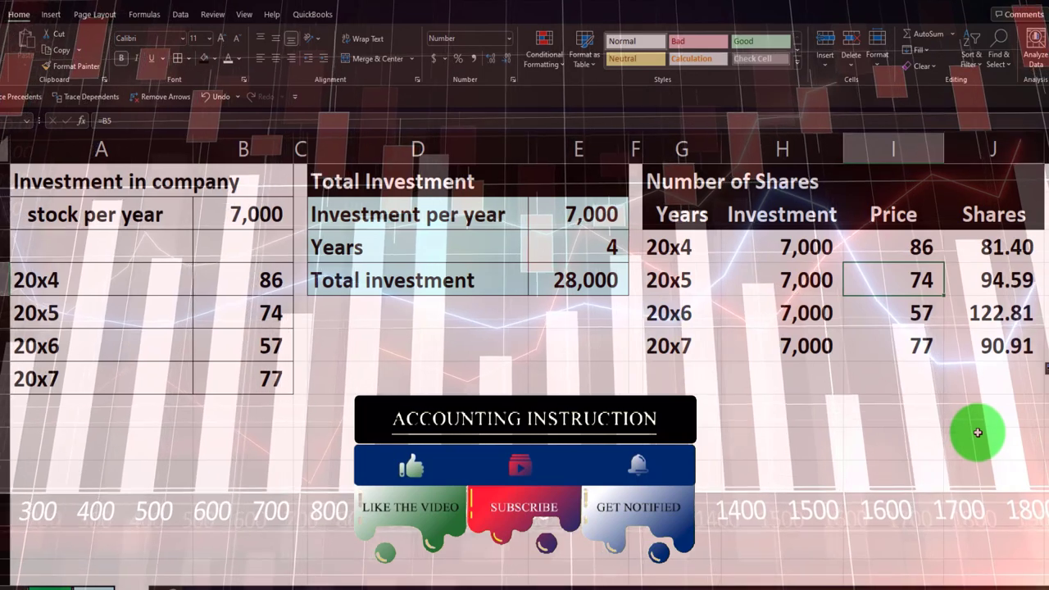
{"action": "key", "text": "Up"}
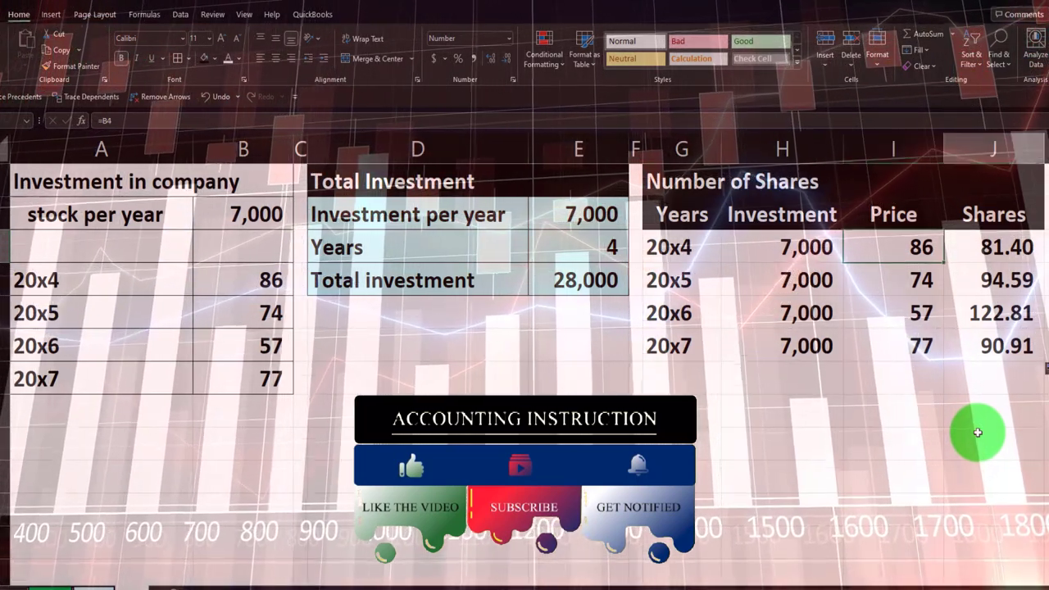
{"action": "key", "text": "Right"}
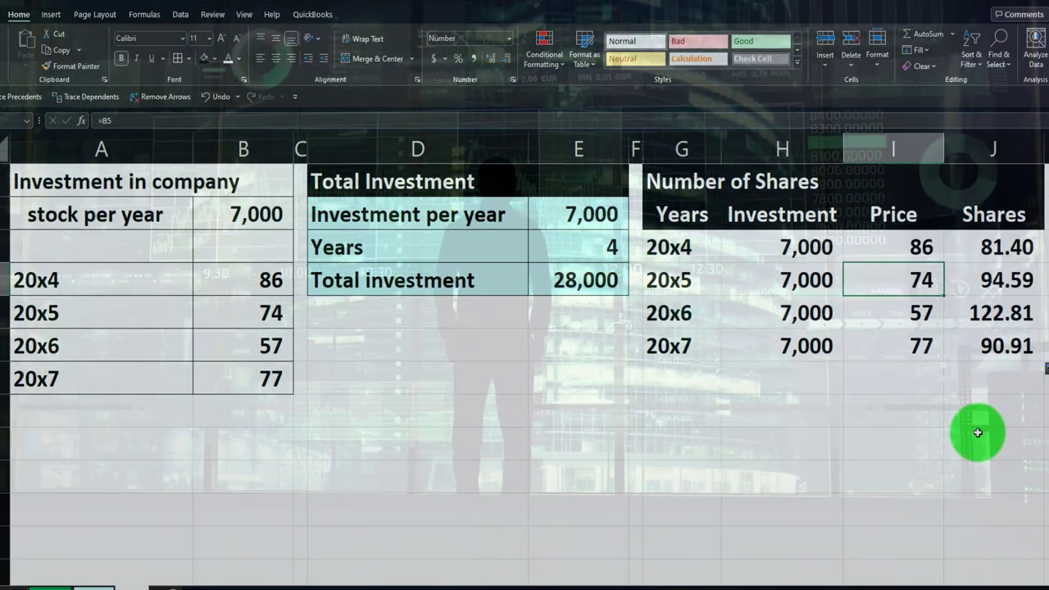
{"action": "key", "text": "Left"}
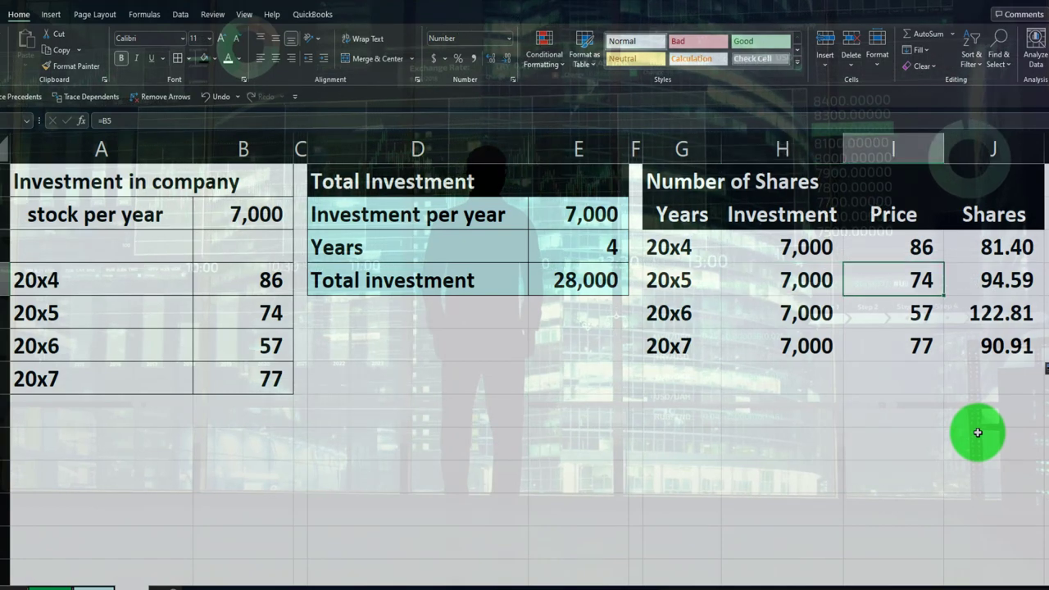
{"action": "key", "text": "Right"}
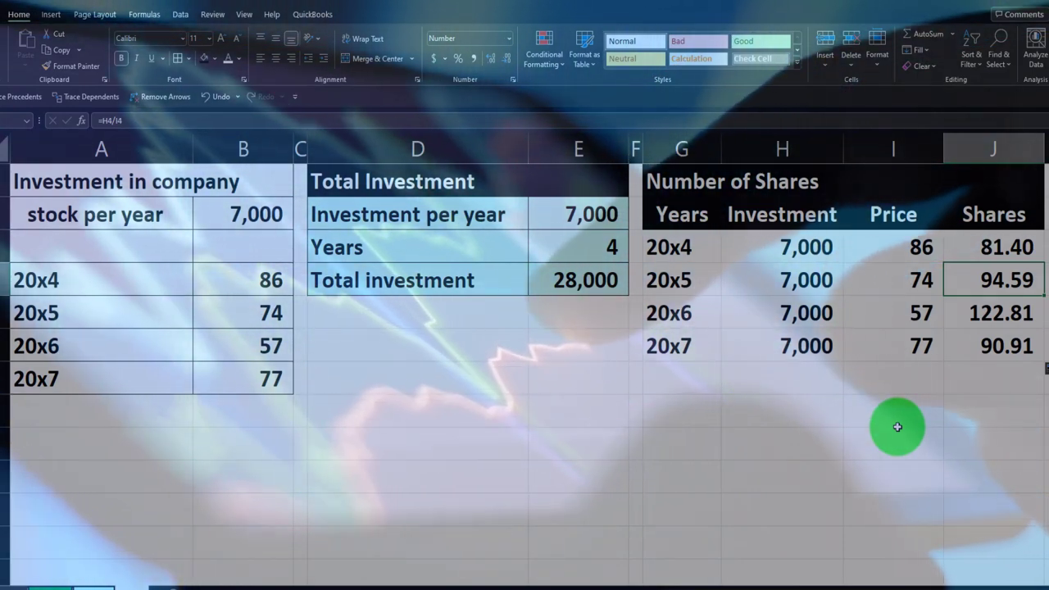
{"action": "key", "text": "Down"}
{"action": "key", "text": "Left"}
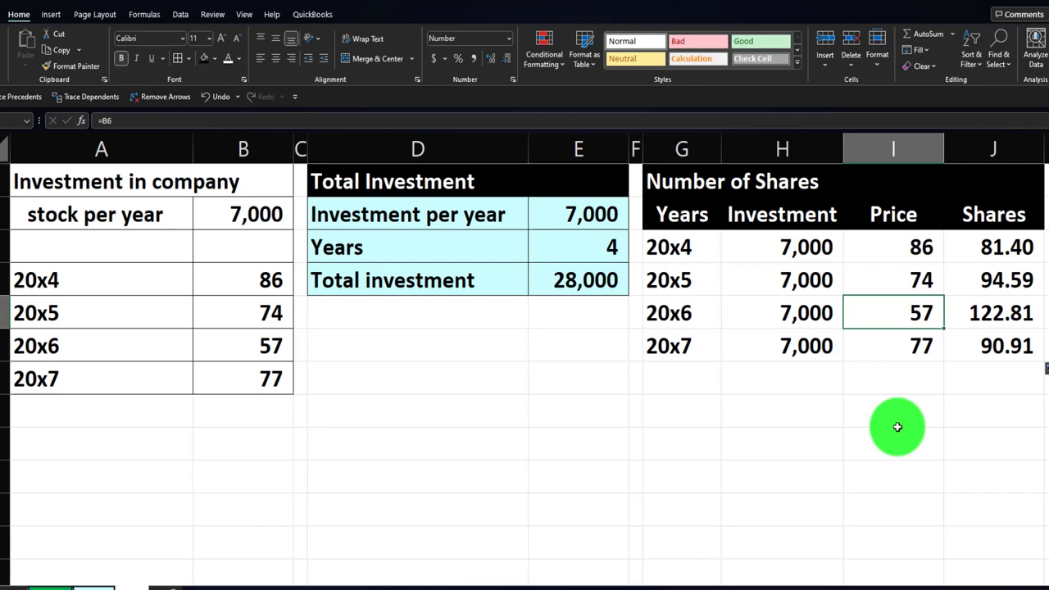
{"action": "key", "text": "Left"}
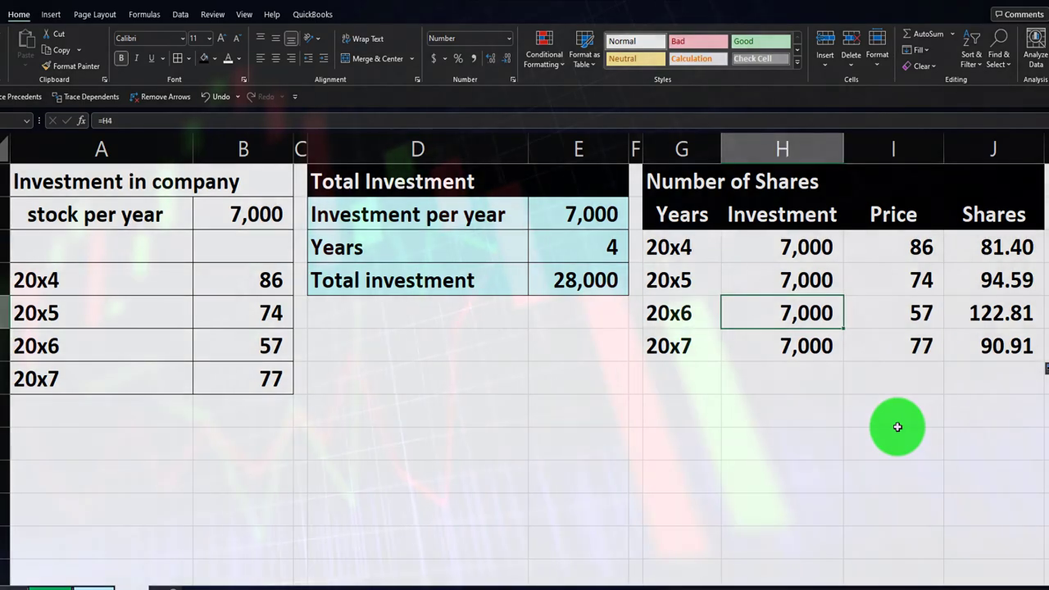
{"action": "key", "text": "Right"}
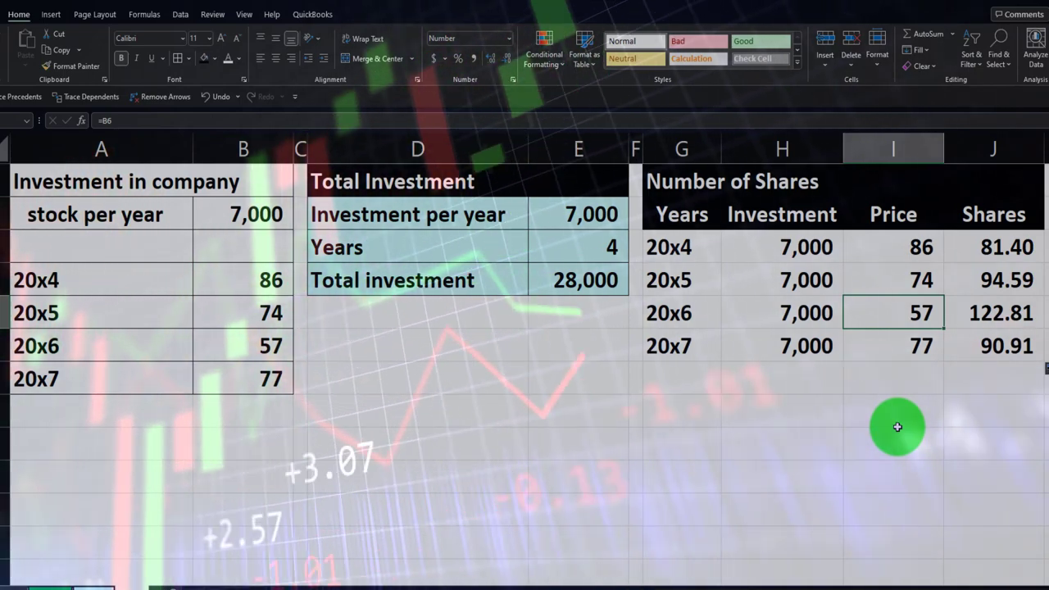
{"action": "key", "text": "Right"}
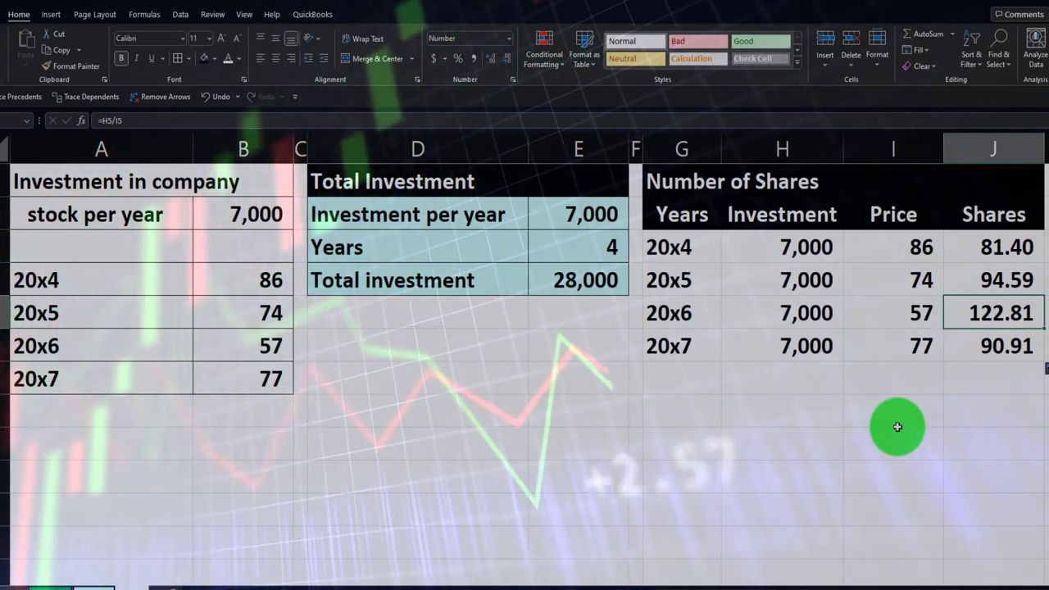
Label row 7 of the shares table "Total number of shares" and total the yearly shares in J7 with =SUM(J3:J6)
{"action": "key", "text": "Down"}
{"action": "key", "text": "Left"}
{"action": "key", "text": "Left"}
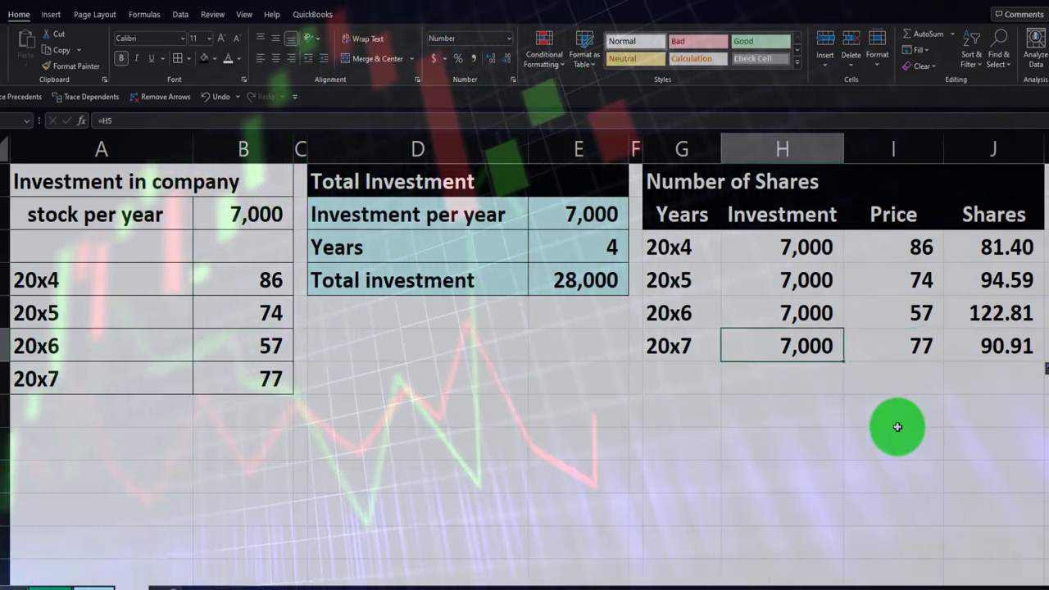
{"action": "key", "text": "Right"}
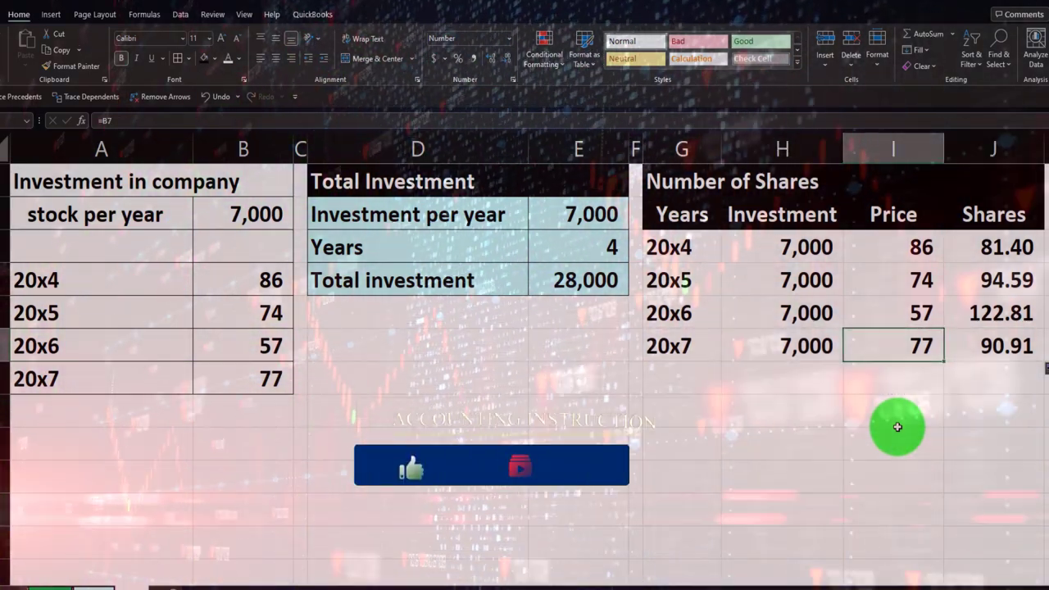
{"action": "key", "text": "Right"}
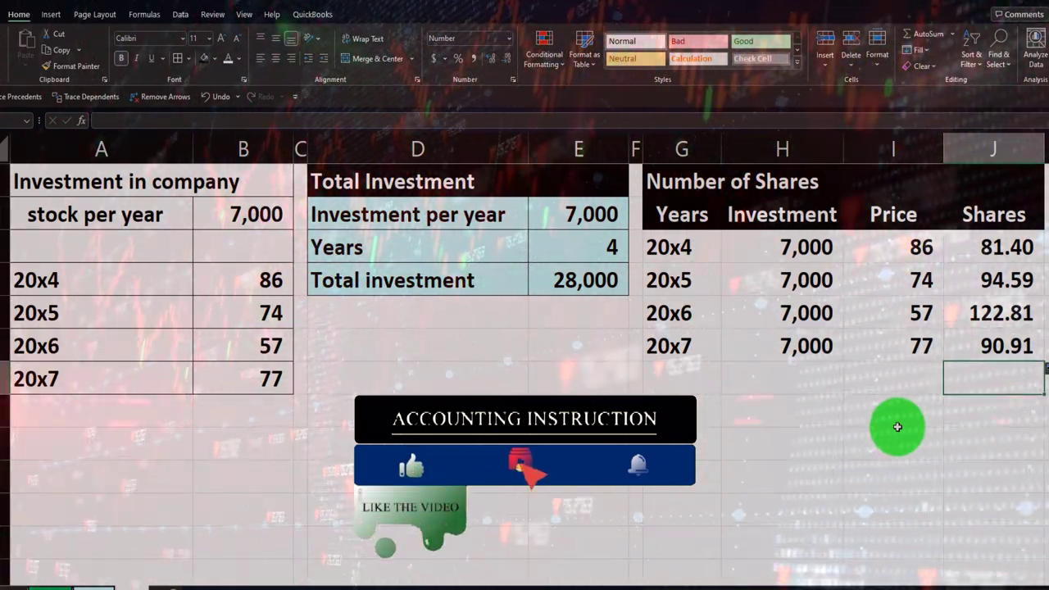
{"action": "type", "text": "Total"}
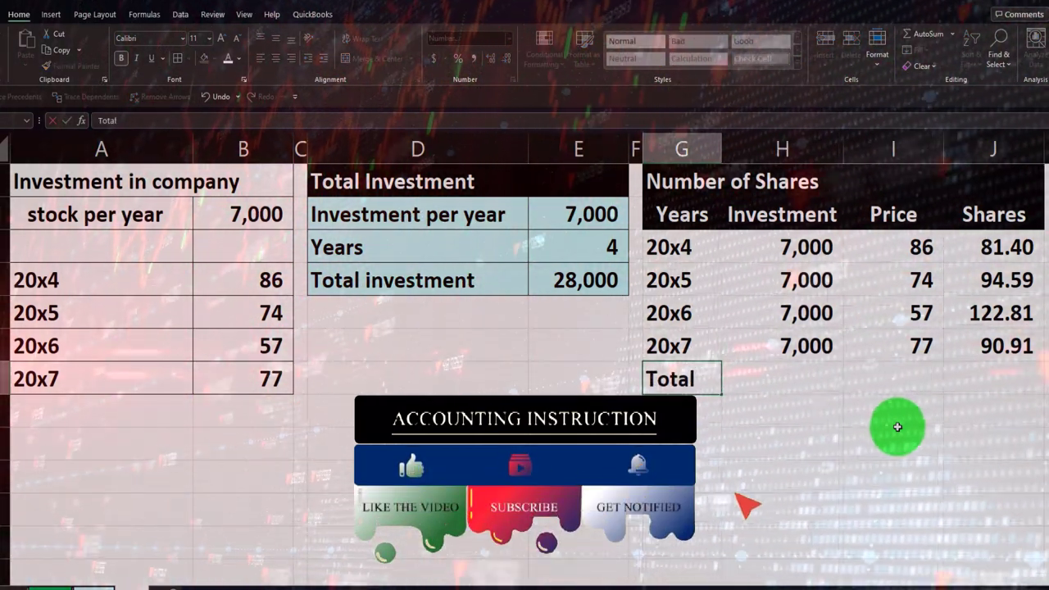
{"action": "type", "text": " number of shar"}
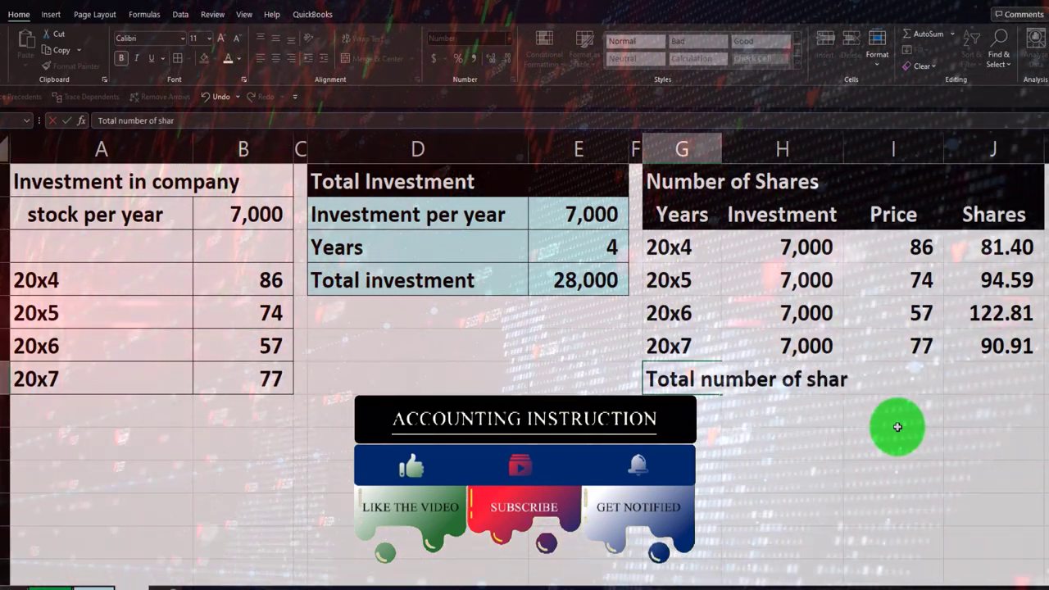
{"action": "type", "text": "es"}
{"action": "key", "text": "Tab"}
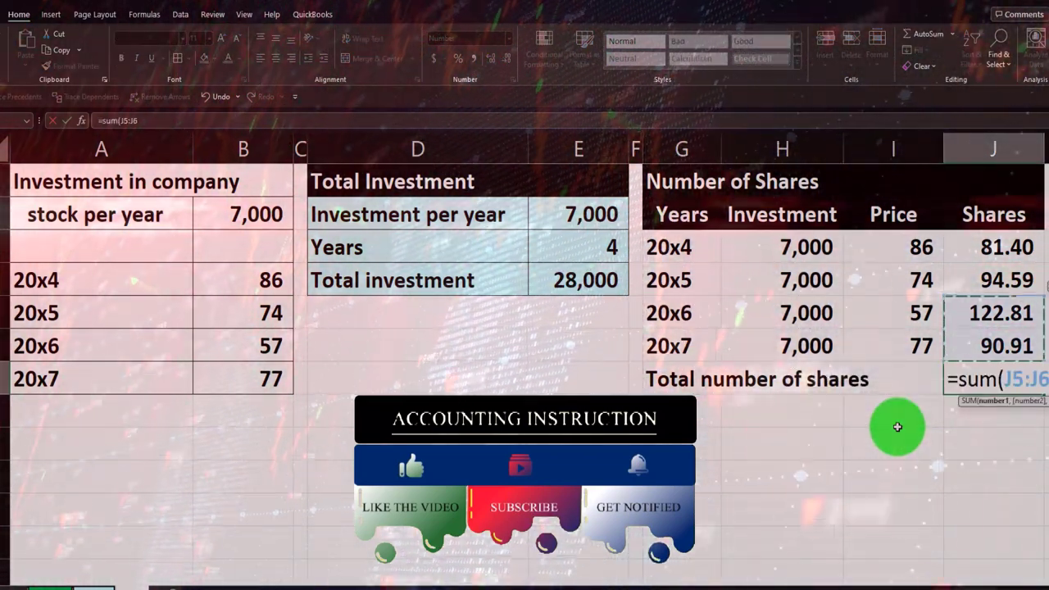
{"action": "key", "text": "Return"}
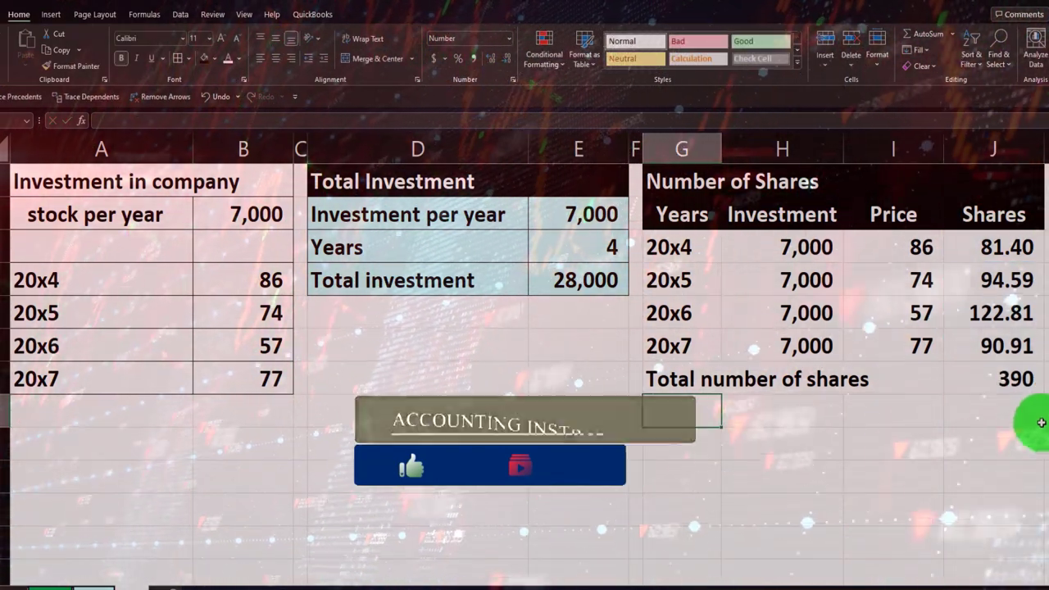
Show the total number of shares in J7 with two decimal places
{"action": "left_click", "coordinate": [1006, 379]}
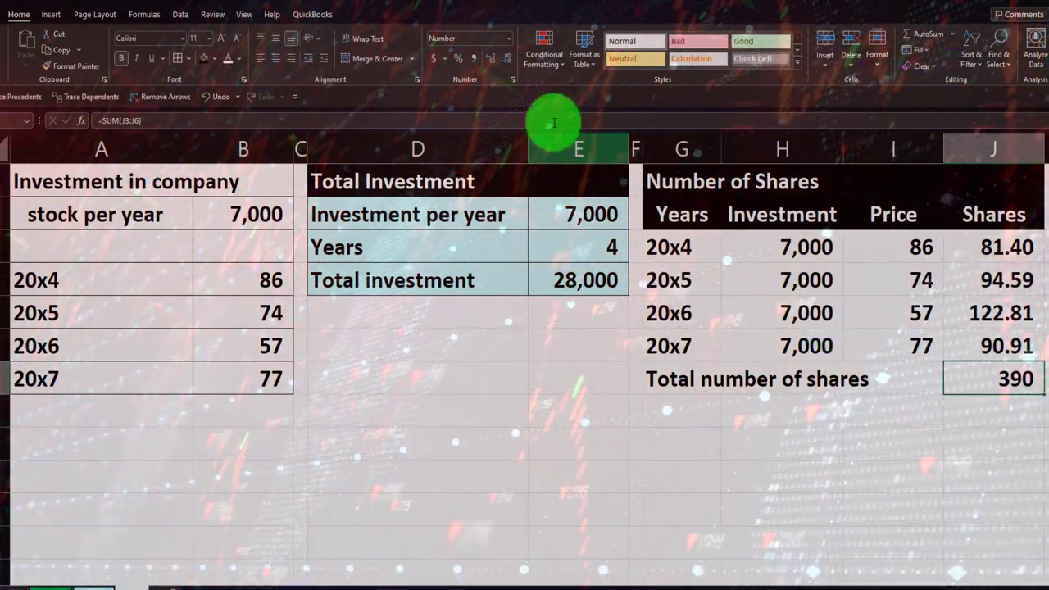
{"action": "left_click", "coordinate": [492, 60]}
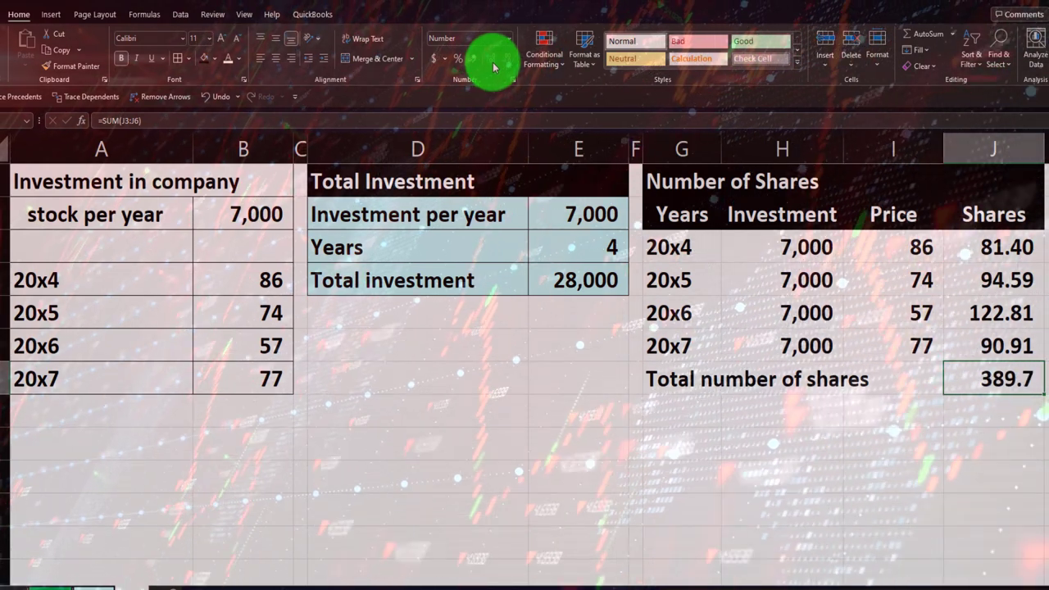
{"action": "left_click", "coordinate": [492, 61]}
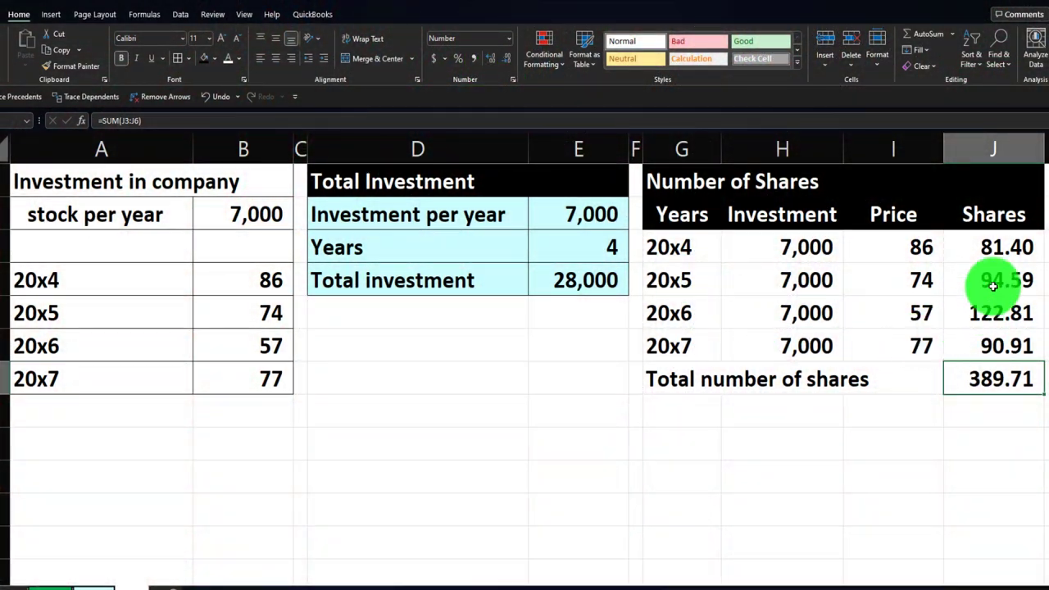
Examine how the even yearly investment and the changing price determine the shares bought in each year's row
{"action": "left_click", "coordinate": [992, 255]}
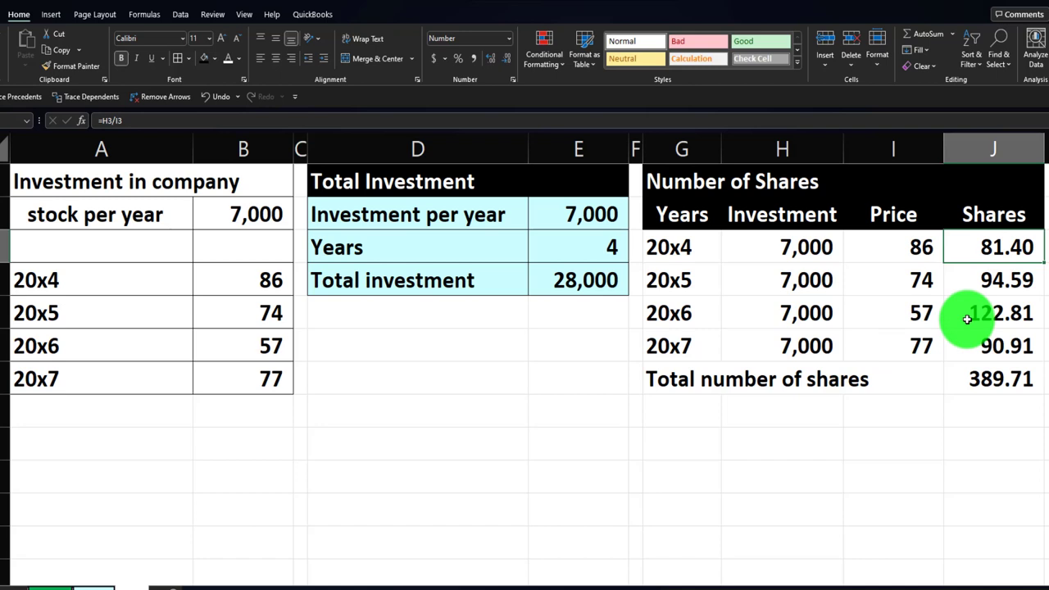
{"action": "key", "text": "Left"}
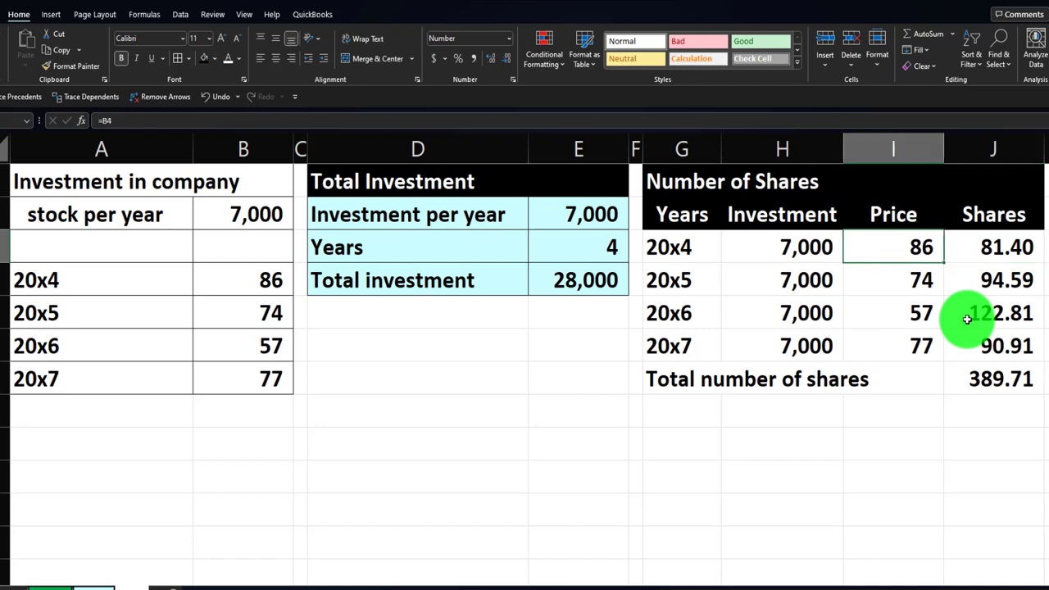
{"action": "key", "text": "Down"}
{"action": "key", "text": "Down"}
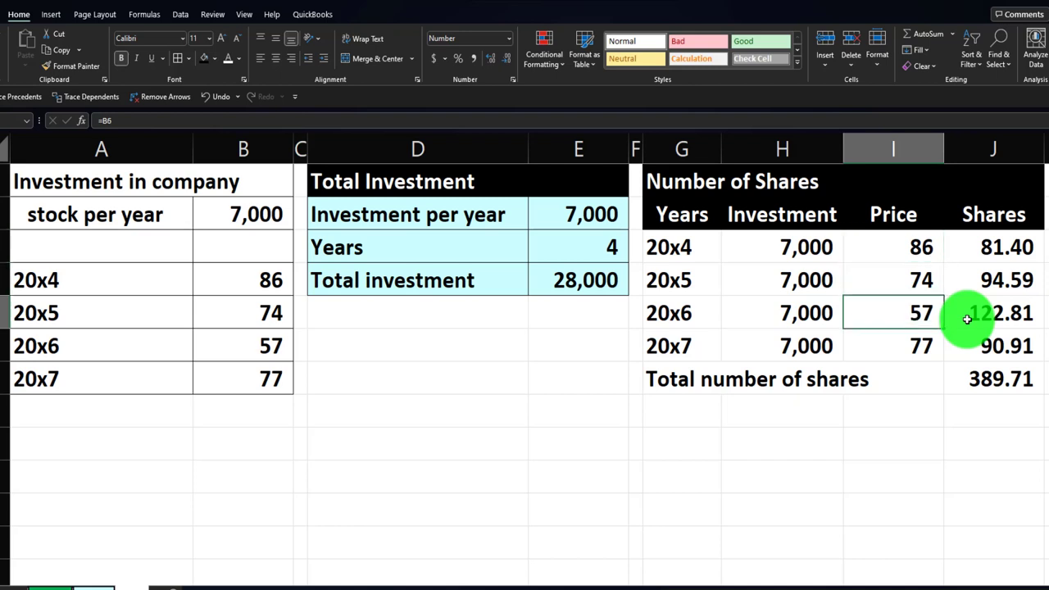
{"action": "key", "text": "Left"}
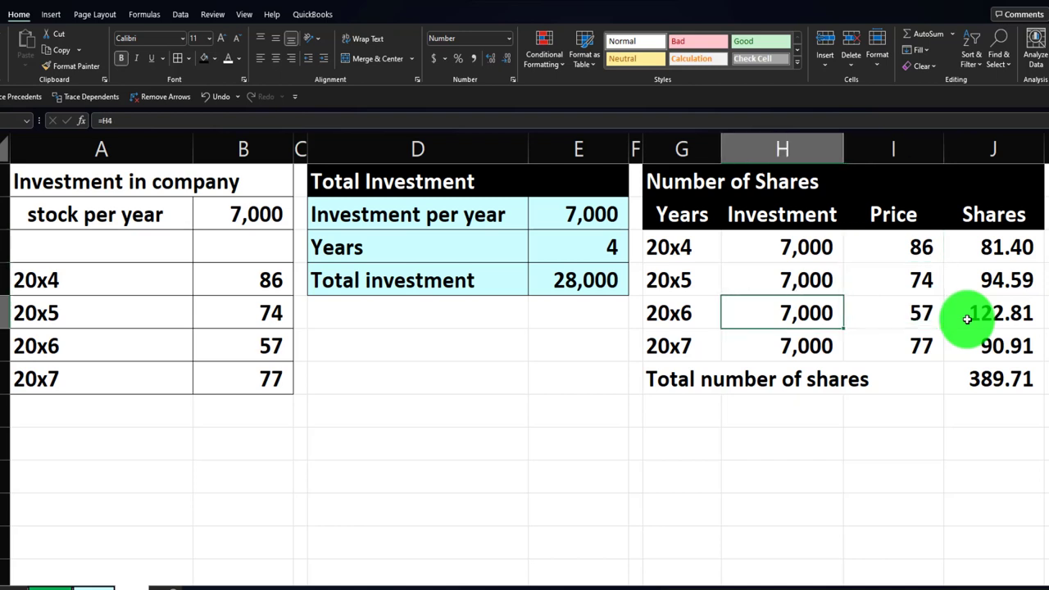
{"action": "key", "text": "Right"}
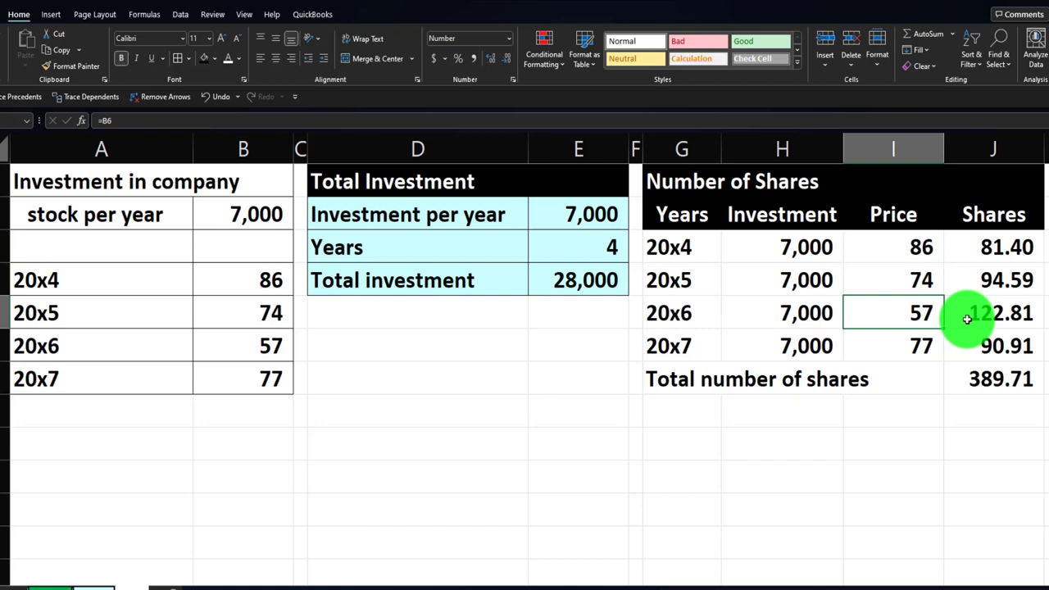
{"action": "key", "text": "Left"}
{"action": "key", "text": "Up"}
{"action": "key", "text": "Up"}
{"action": "key", "text": "Down"}
{"action": "key", "text": "Down"}
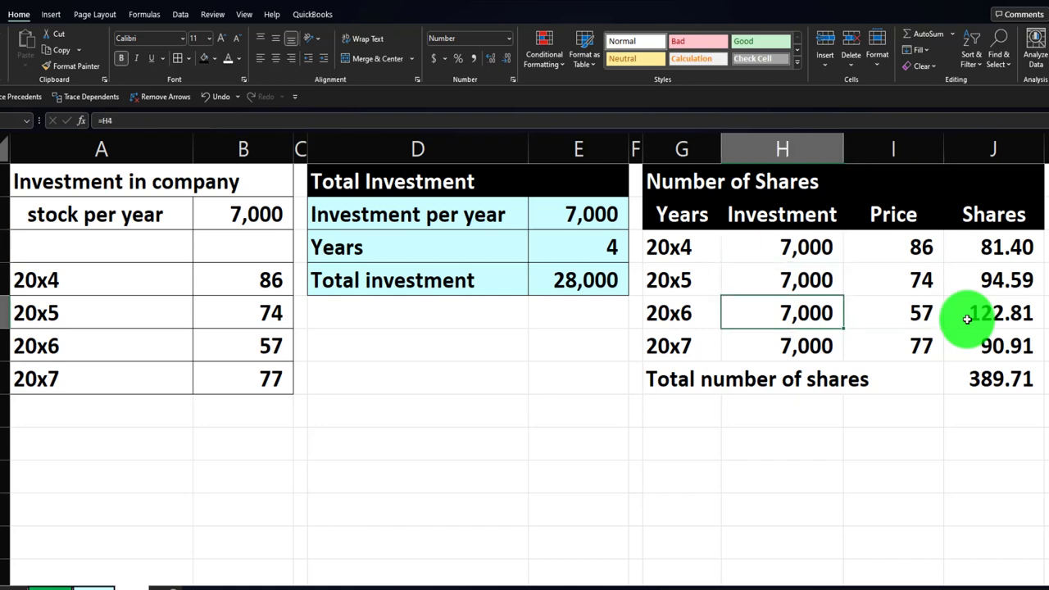
{"action": "key", "text": "Right"}
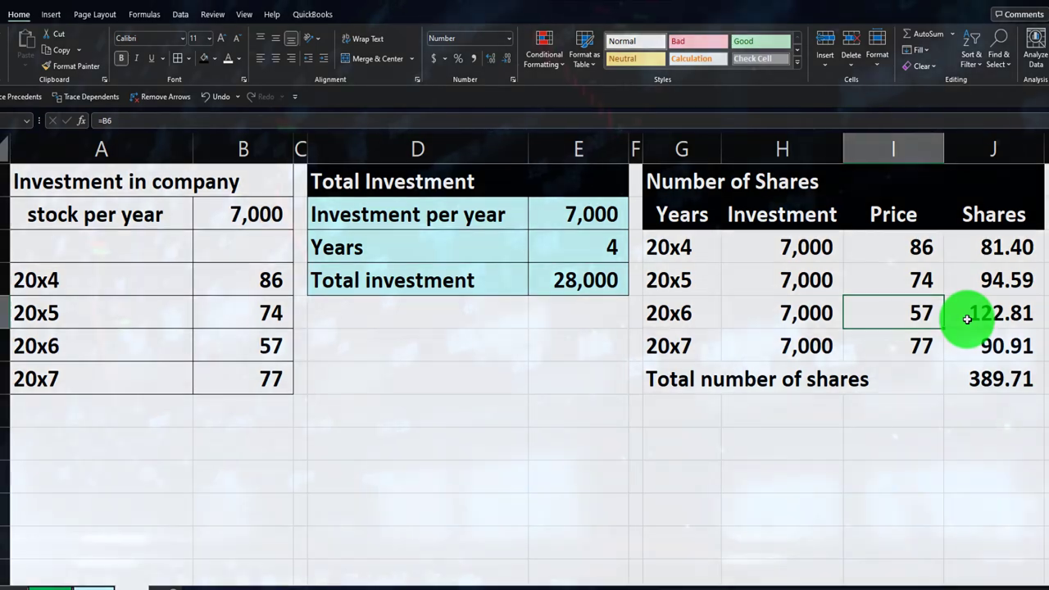
{"action": "key", "text": "Down"}
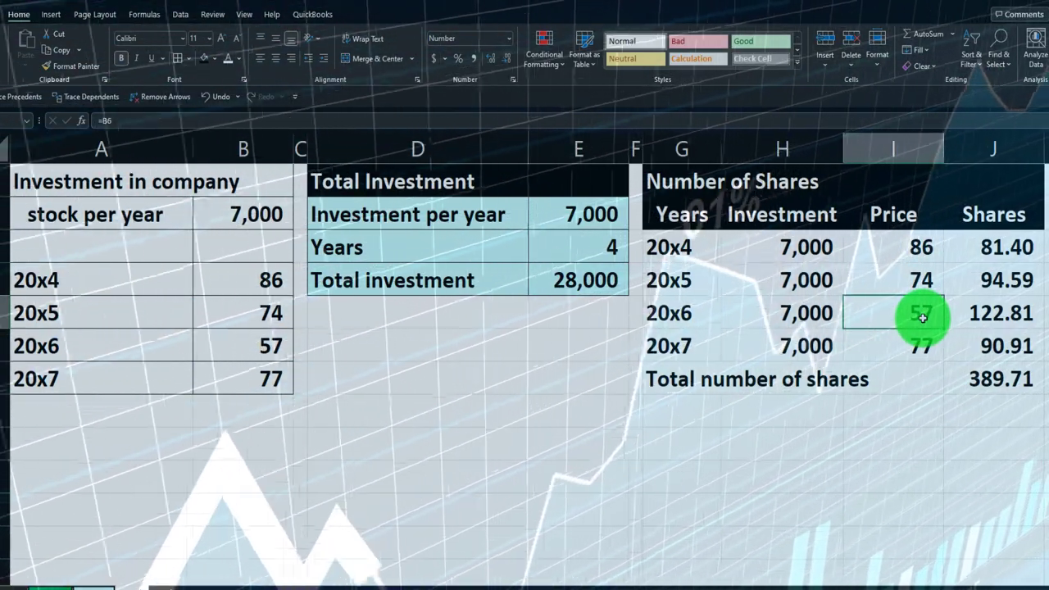
Format the shares table body G3:J7 with borders and the recently used light blue fill
{"action": "left_click_drag", "start_coordinate": [686, 254], "coordinate": [946, 380]}
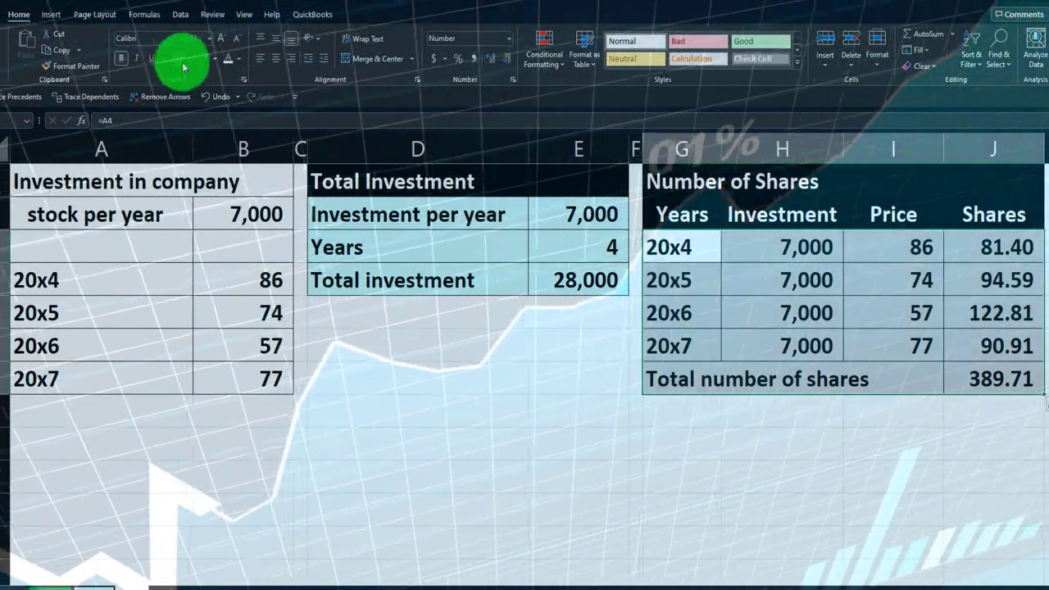
{"action": "left_click", "coordinate": [215, 60]}
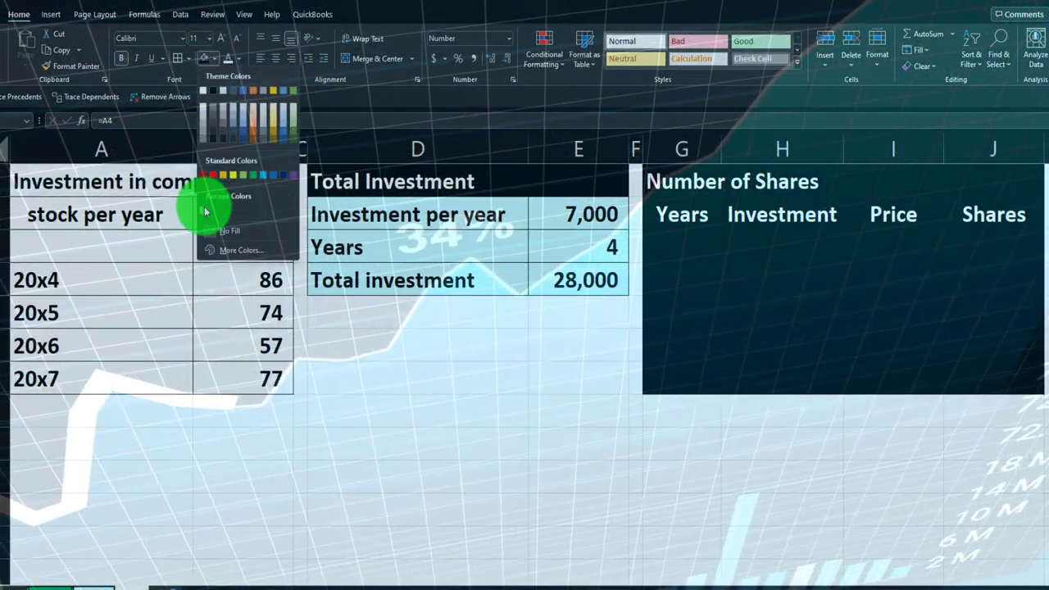
{"action": "left_click", "coordinate": [205, 211]}
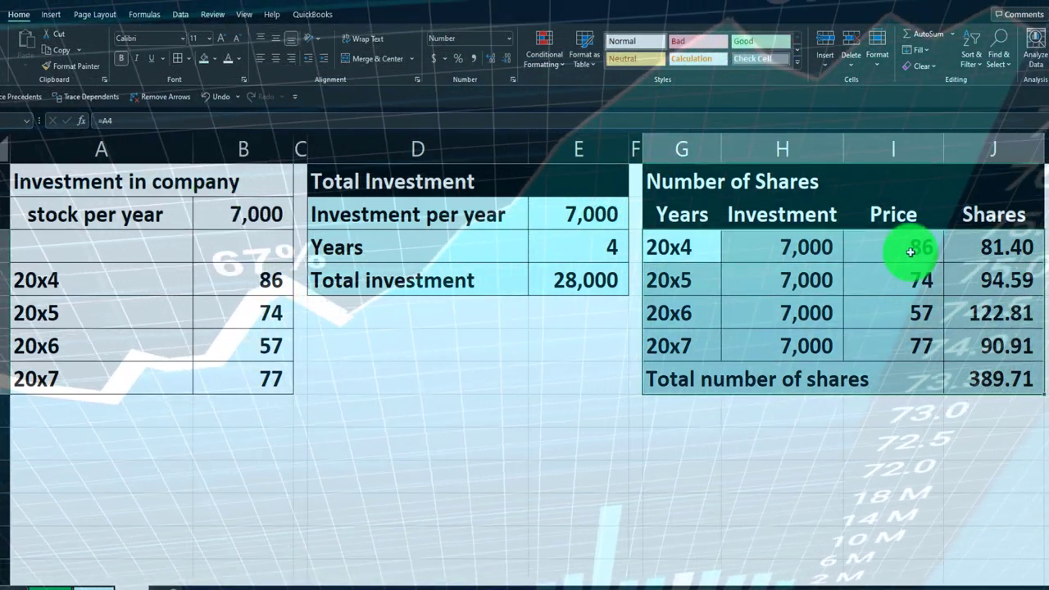
Turn column K into a narrow spacer by copying the formatting of column F onto it
{"action": "key", "text": "Right"}
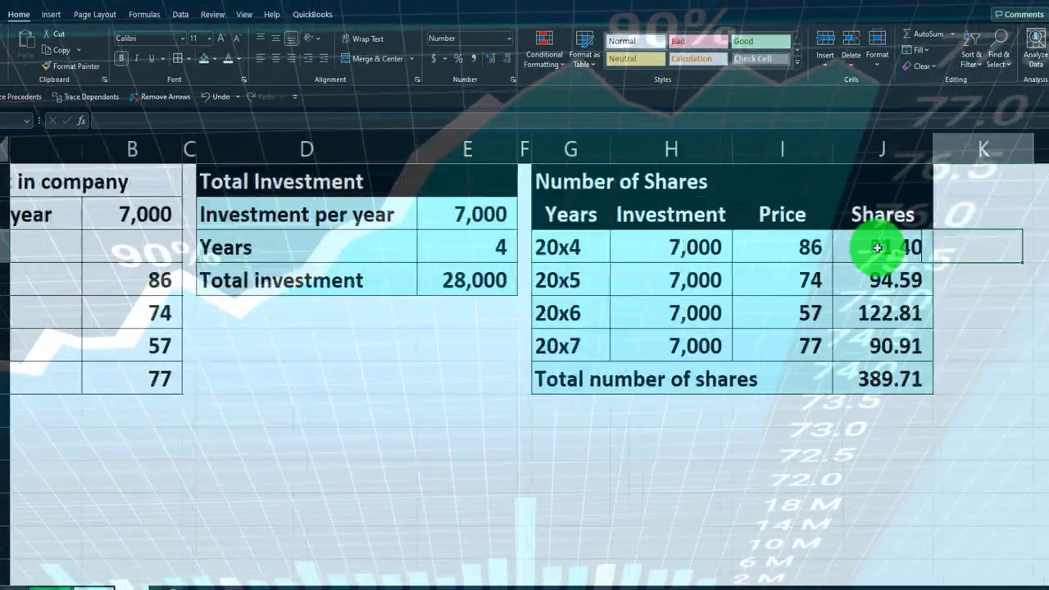
{"action": "key", "text": "Right"}
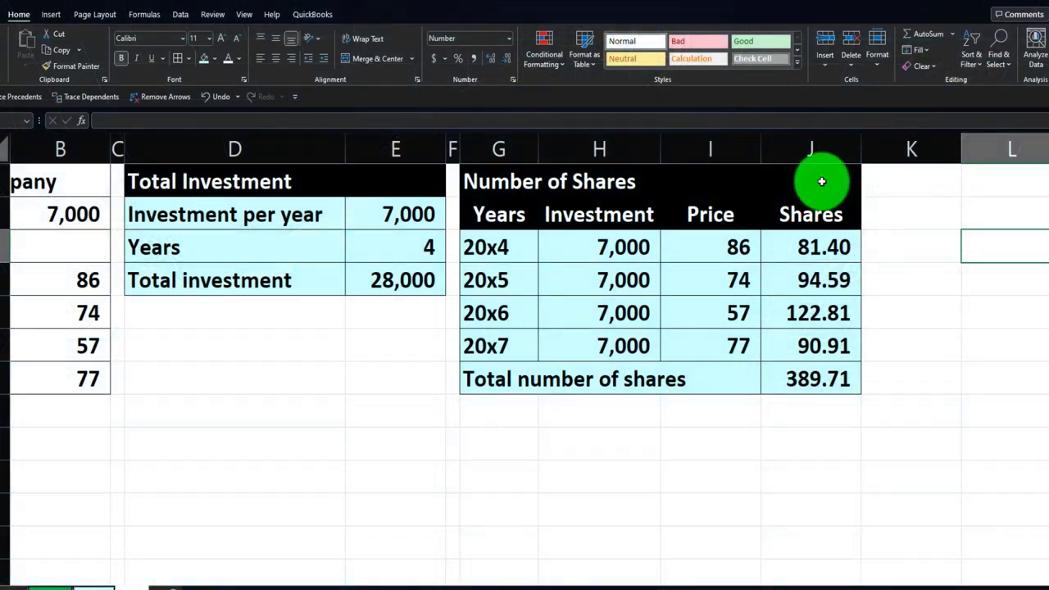
{"action": "left_click", "coordinate": [453, 145]}
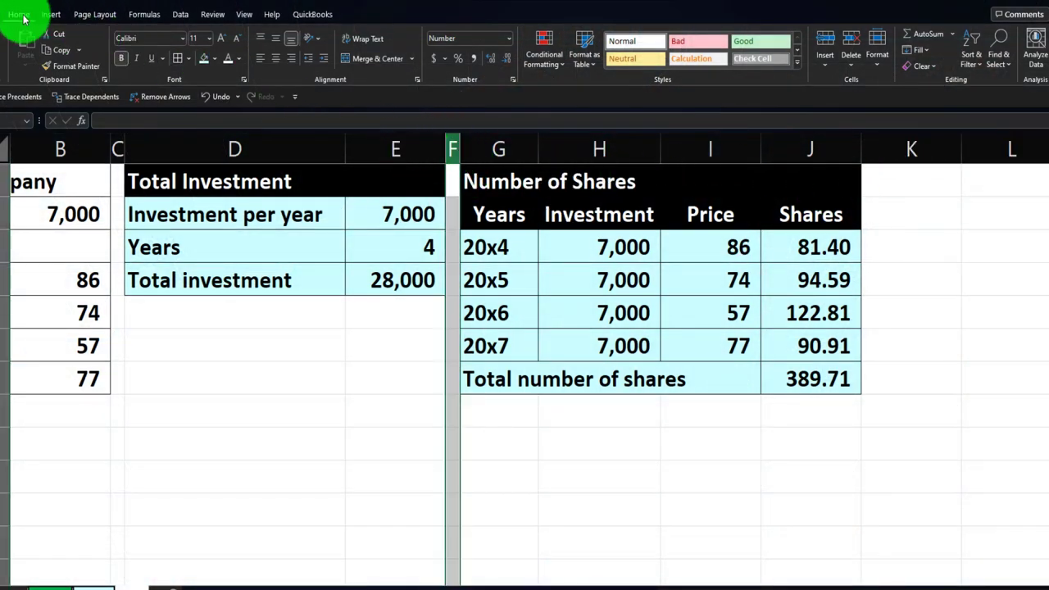
{"action": "left_click", "coordinate": [53, 72]}
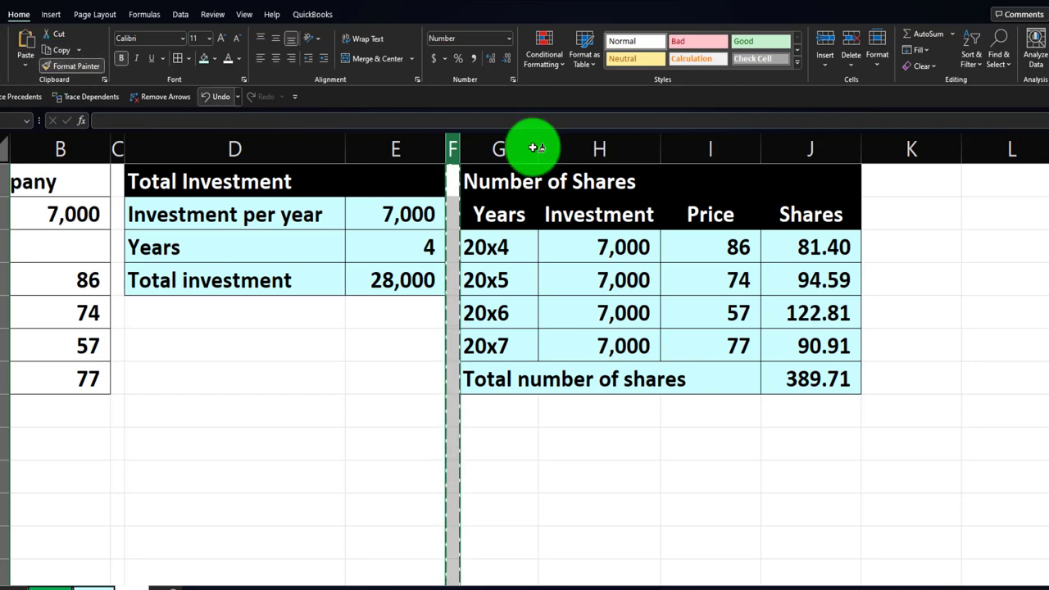
{"action": "left_click", "coordinate": [890, 155]}
Enter the heading "Average Cost Per Share" in L1 and widen column L to about the length of the heading
{"action": "left_click", "coordinate": [933, 183]}
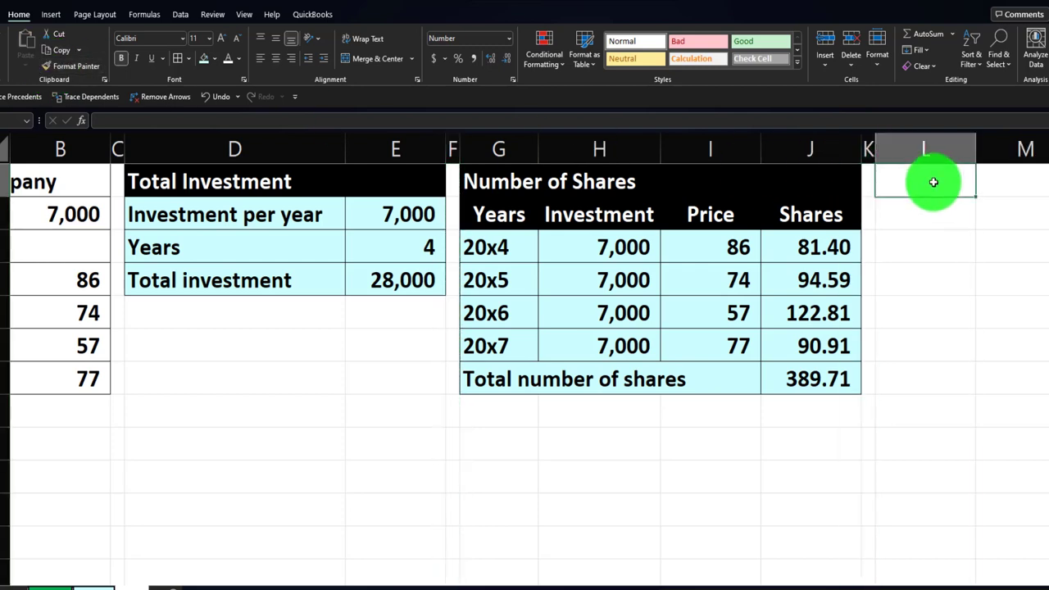
{"action": "type", "text": "Average Cost Per S"}
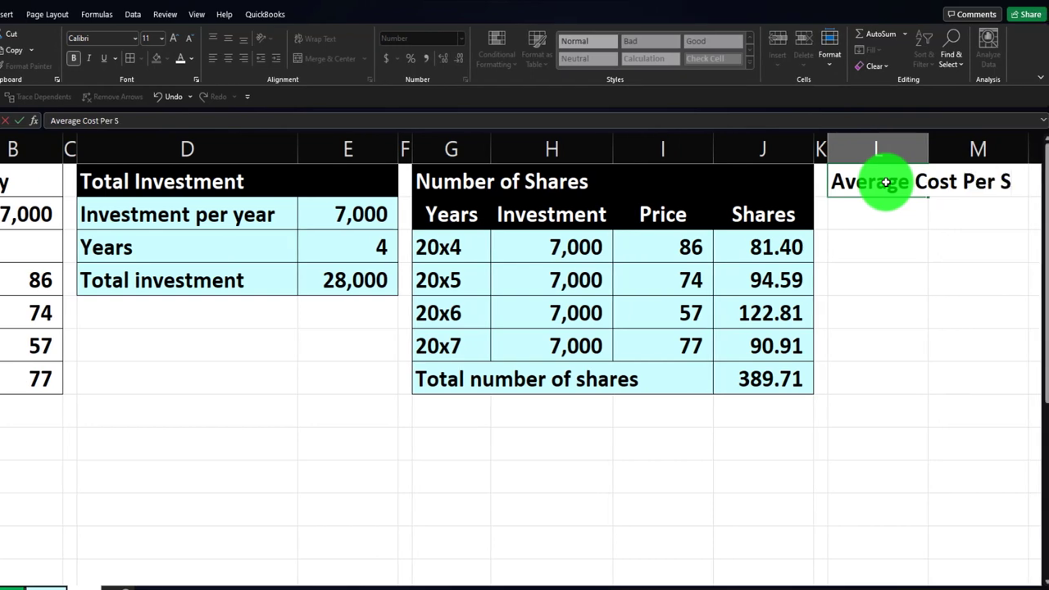
{"action": "type", "text": "hare"}
{"action": "key", "text": "Return"}
{"action": "key", "text": "Right"}
{"action": "key", "text": "Right"}
{"action": "key", "text": "Right"}
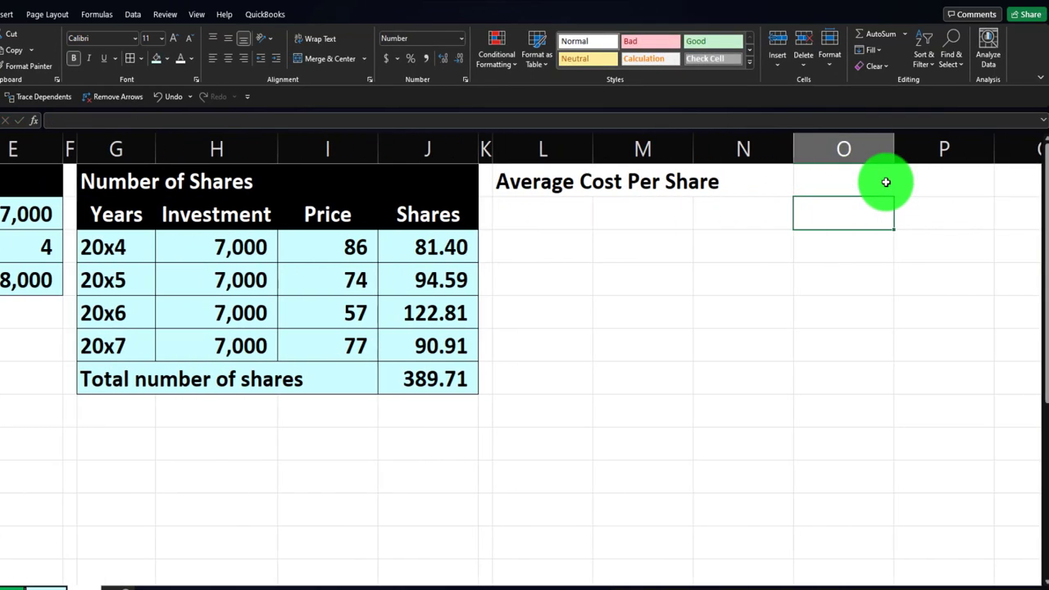
{"action": "left_click_drag", "start_coordinate": [593, 148], "coordinate": [704, 149]}
Link the first row label in L2 to the total investment label with =D4
{"action": "left_click", "coordinate": [601, 212]}
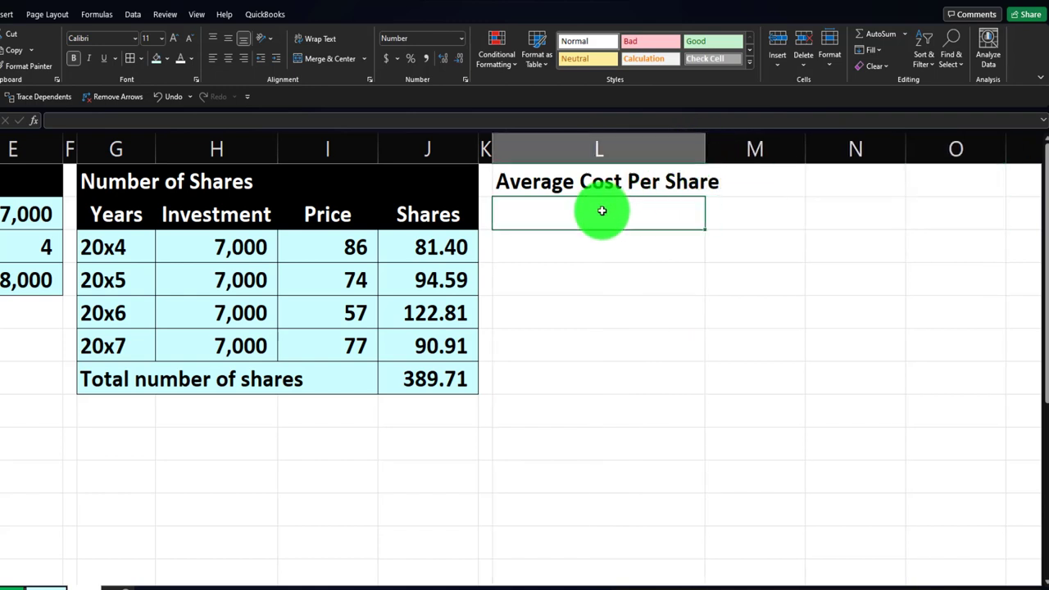
{"action": "type", "text": "="}
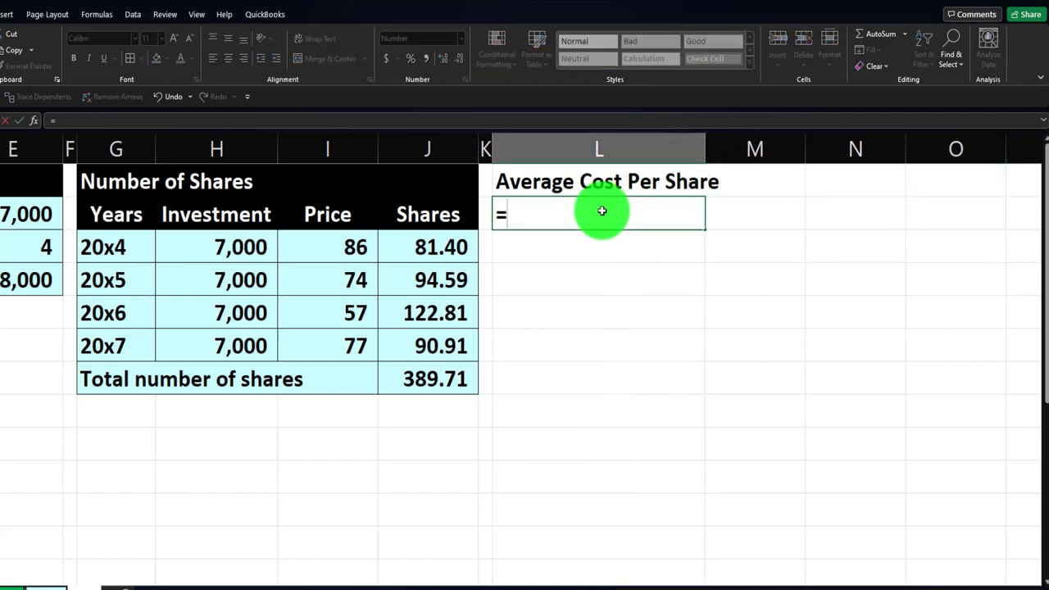
{"action": "key", "text": "Left"}
{"action": "key", "text": "Left"}
{"action": "key", "text": "Left"}
{"action": "key", "text": "Left"}
{"action": "key", "text": "Left"}
{"action": "key", "text": "Left"}
{"action": "key", "text": "Left"}
{"action": "key", "text": "Left"}
{"action": "key", "text": "Down"}
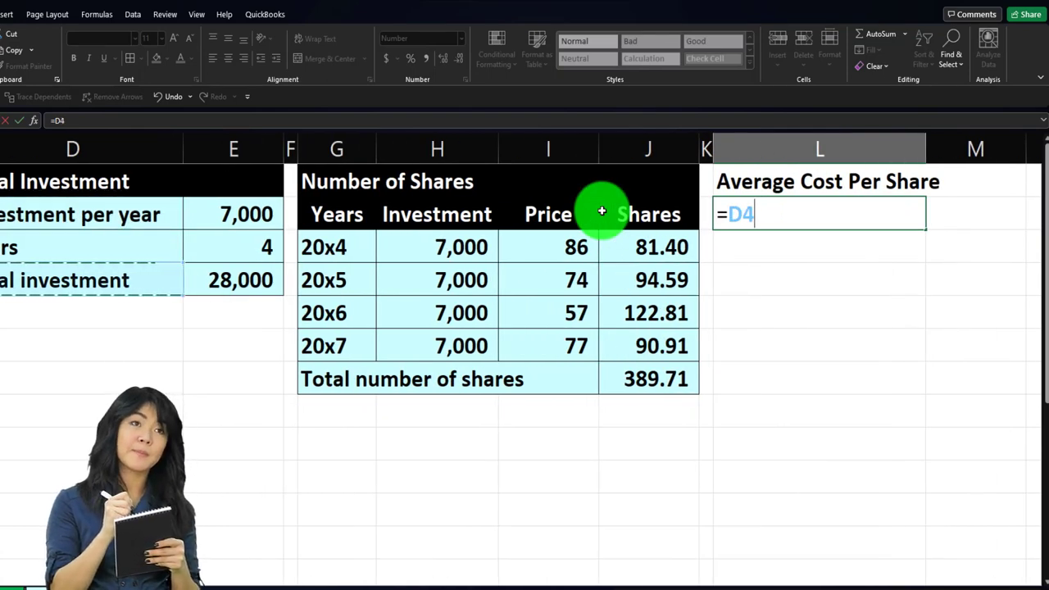
{"action": "key", "text": "Tab"}
Link M2 to the total investment amount in E4
{"action": "type", "text": "="}
{"action": "key", "text": "Left"}
{"action": "key", "text": "Left"}
{"action": "key", "text": "Left"}
{"action": "key", "text": "Left"}
{"action": "key", "text": "Left"}
{"action": "key", "text": "Left"}
{"action": "key", "text": "Left"}
{"action": "key", "text": "Left"}
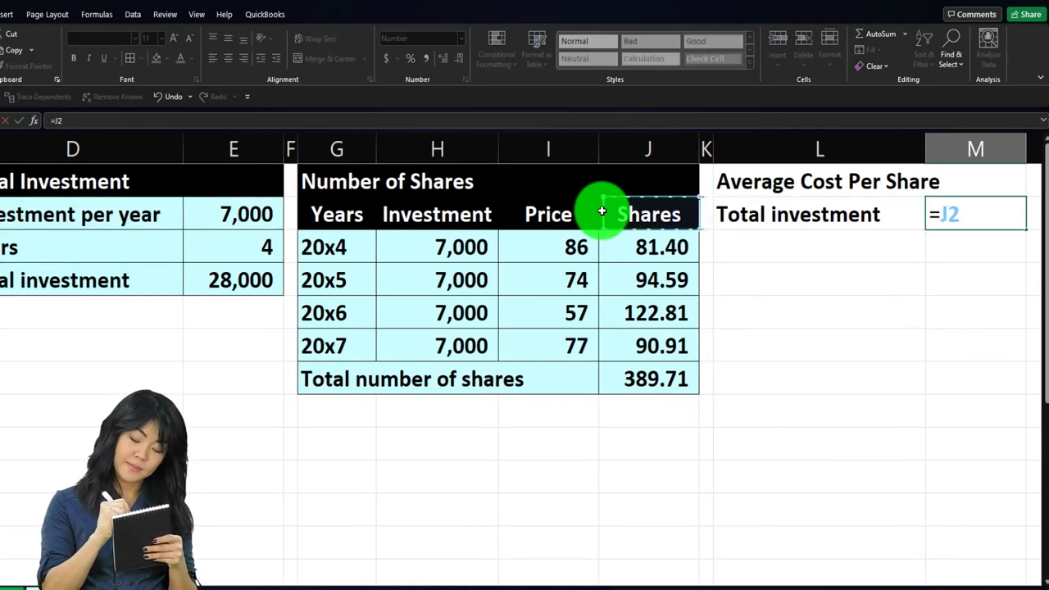
{"action": "key", "text": "Down"}
{"action": "key", "text": "Return"}
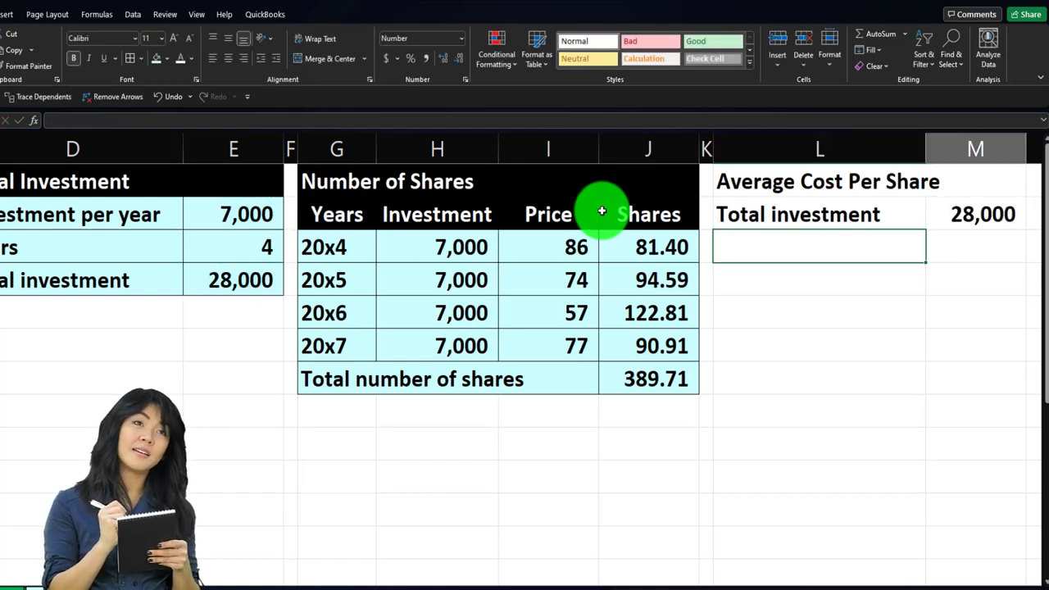
Format the Average Cost Per Share heading across L1:M1 with a black fill and white text
{"action": "key", "text": "Right"}
{"action": "key", "text": "Right"}
{"action": "left_click_drag", "start_coordinate": [661, 178], "coordinate": [735, 180]}
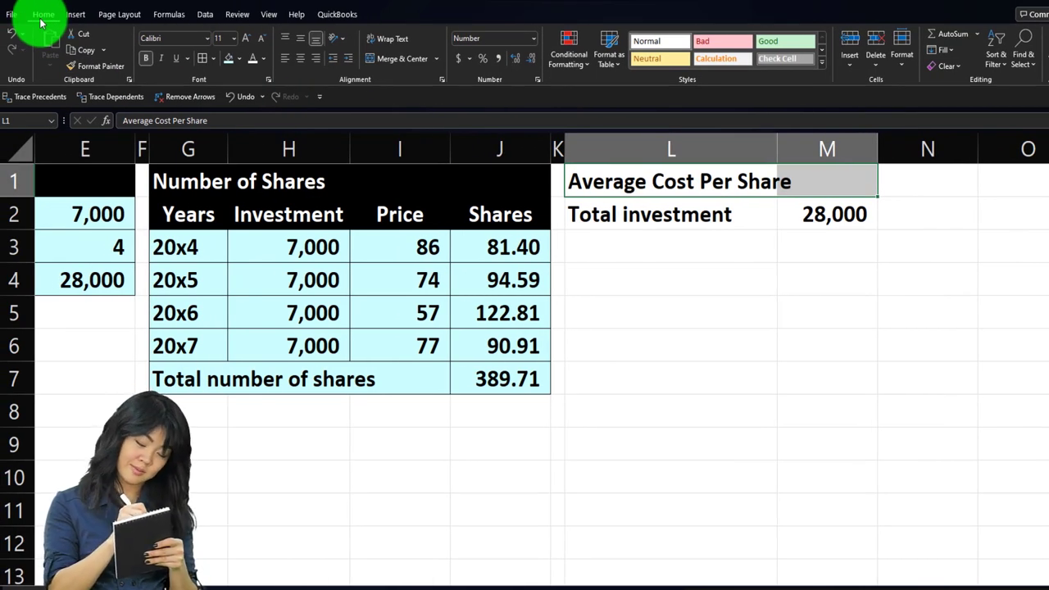
{"action": "left_click", "coordinate": [239, 60]}
{"action": "left_click", "coordinate": [236, 87]}
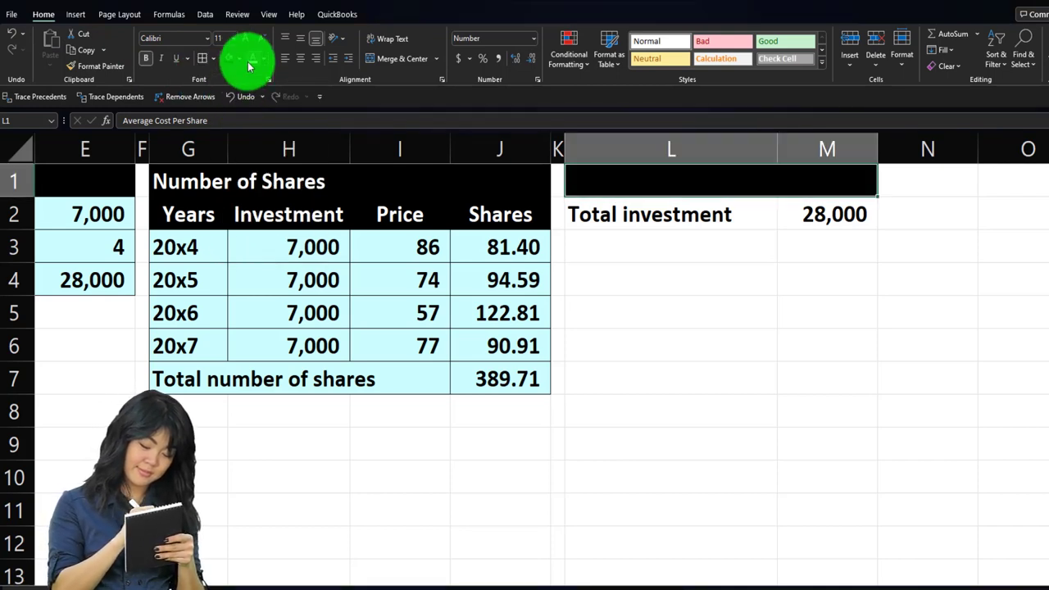
Link L3 to the total number of shares label with =G7
{"action": "left_click", "coordinate": [704, 242]}
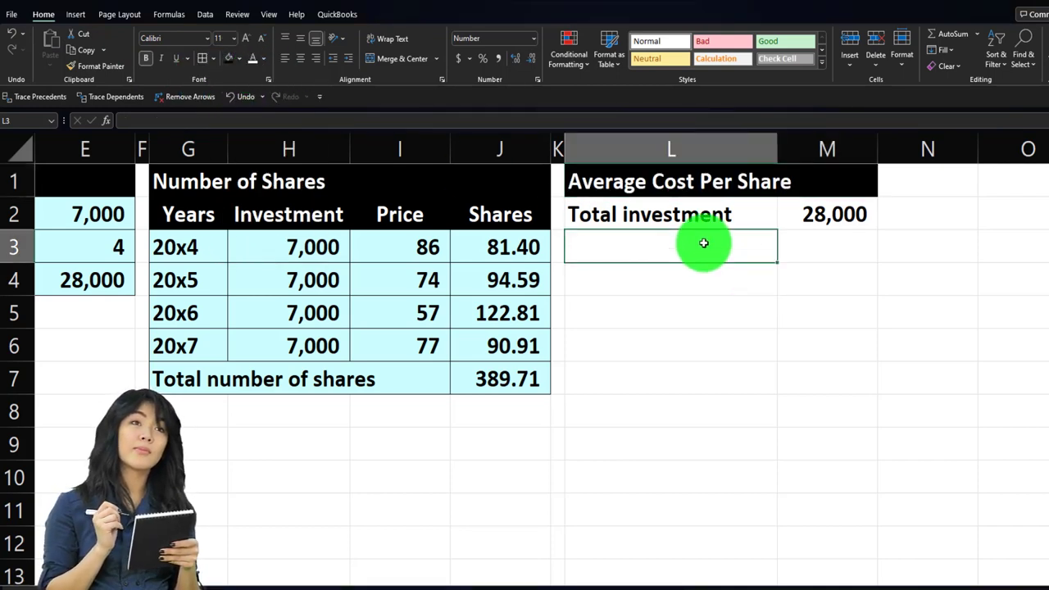
{"action": "type", "text": "="}
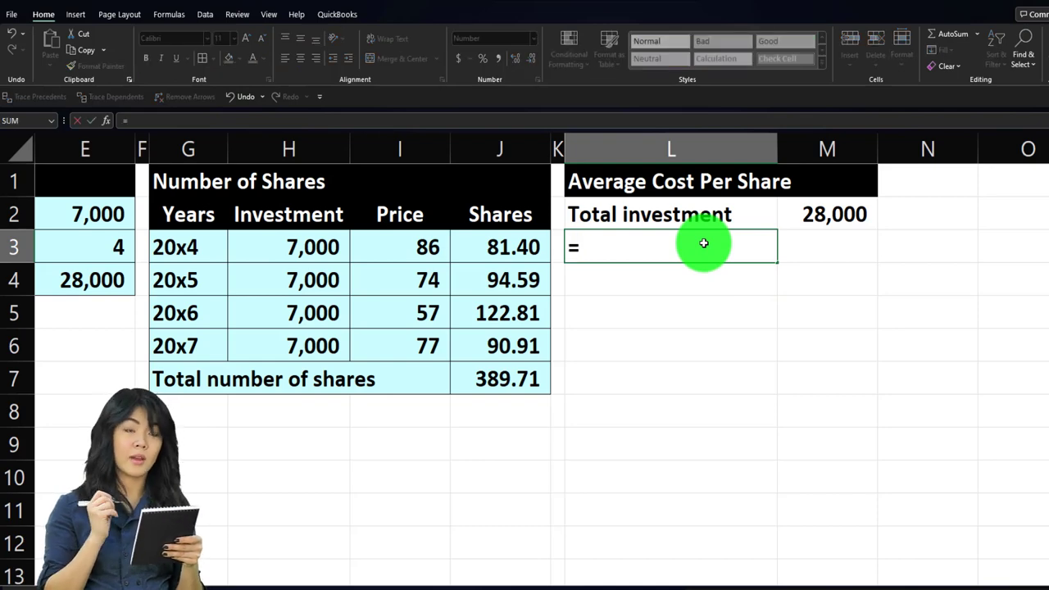
{"action": "key", "text": "Down"}
{"action": "key", "text": "Down"}
{"action": "key", "text": "Down"}
{"action": "key", "text": "Down"}
{"action": "key", "text": "Left"}
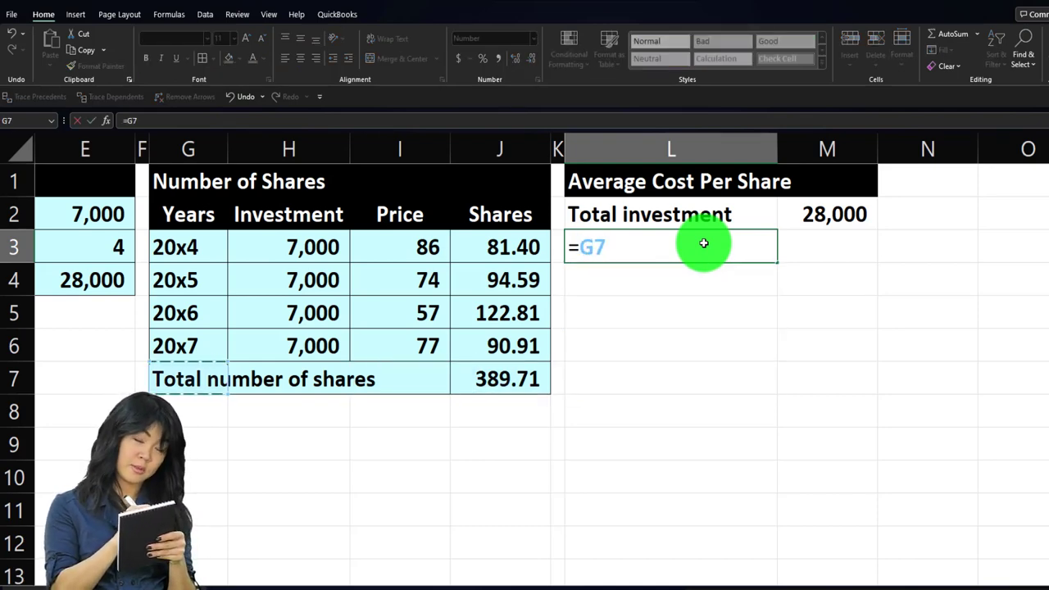
{"action": "key", "text": "Tab"}
Link M3 to the total number of shares amount with =J7
{"action": "type", "text": "="}
{"action": "key", "text": "Down"}
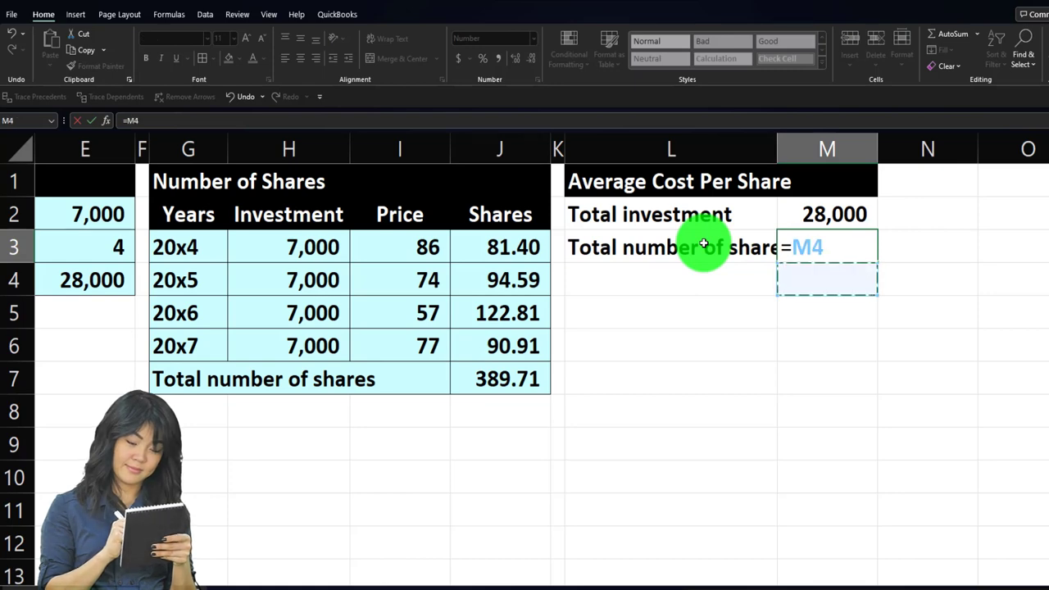
{"action": "key", "text": "Down"}
{"action": "key", "text": "Down"}
{"action": "key", "text": "Left"}
{"action": "key", "text": "Left"}
{"action": "key", "text": "Left"}
{"action": "key", "text": "Down"}
{"action": "key", "text": "Return"}
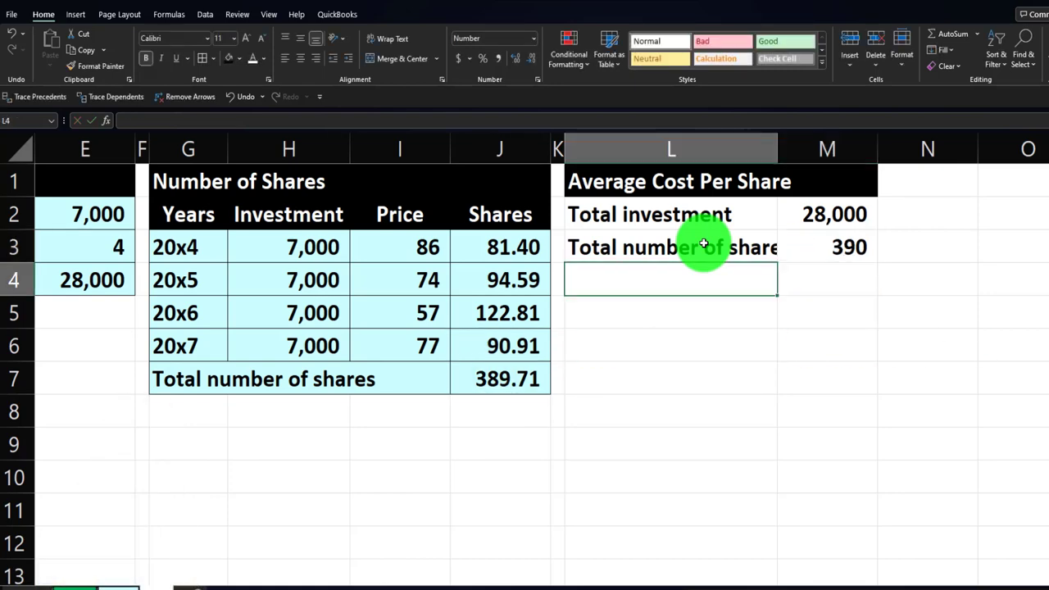
Widen column L to fit the total number of shares label and underline the amount in M3
{"action": "left_click_drag", "start_coordinate": [780, 154], "coordinate": [792, 153]}
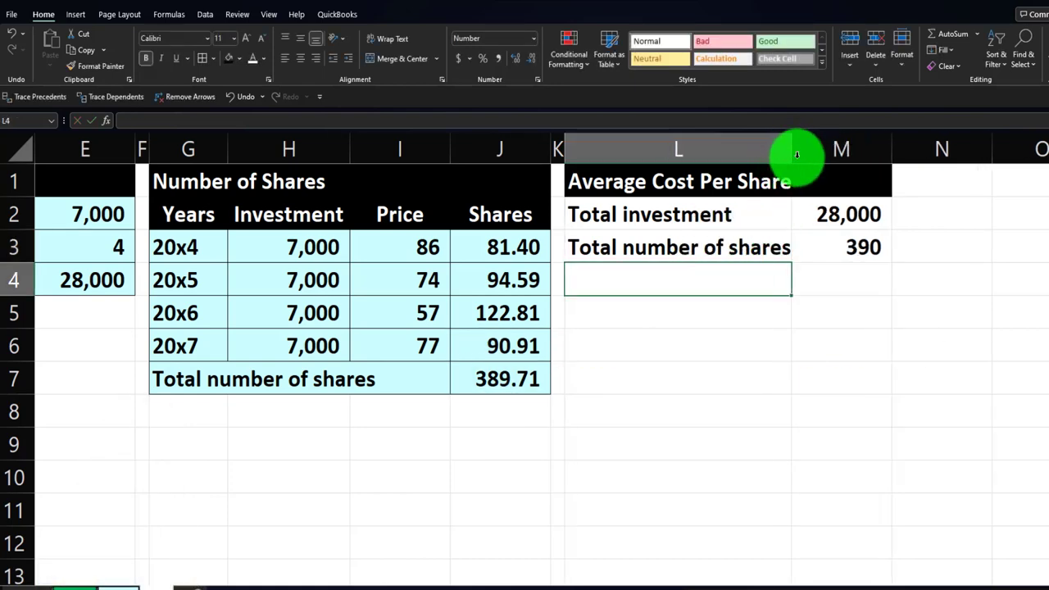
{"action": "left_click", "coordinate": [794, 241]}
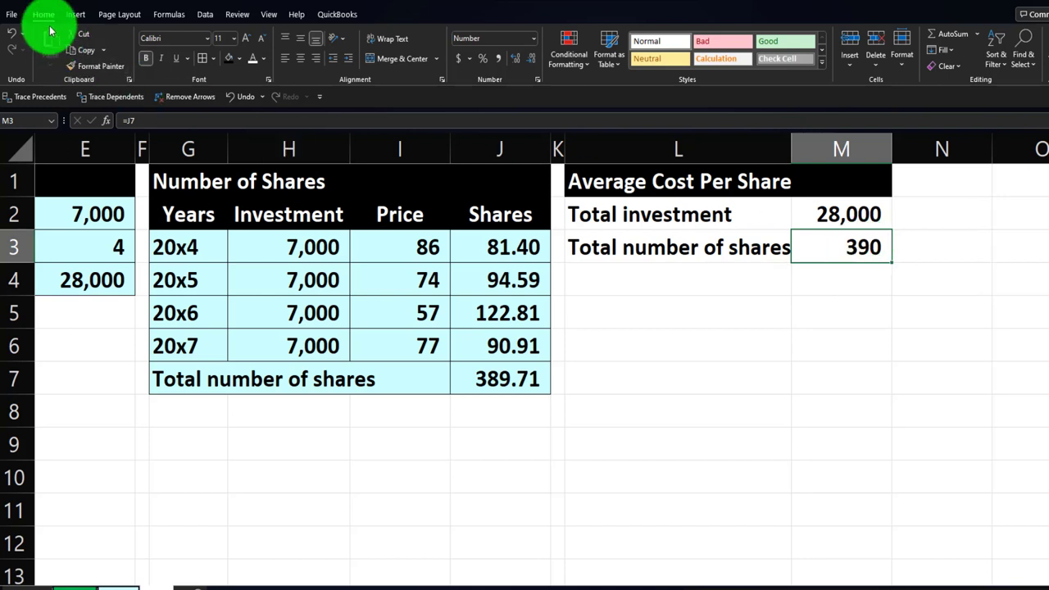
{"action": "left_click", "coordinate": [181, 62]}
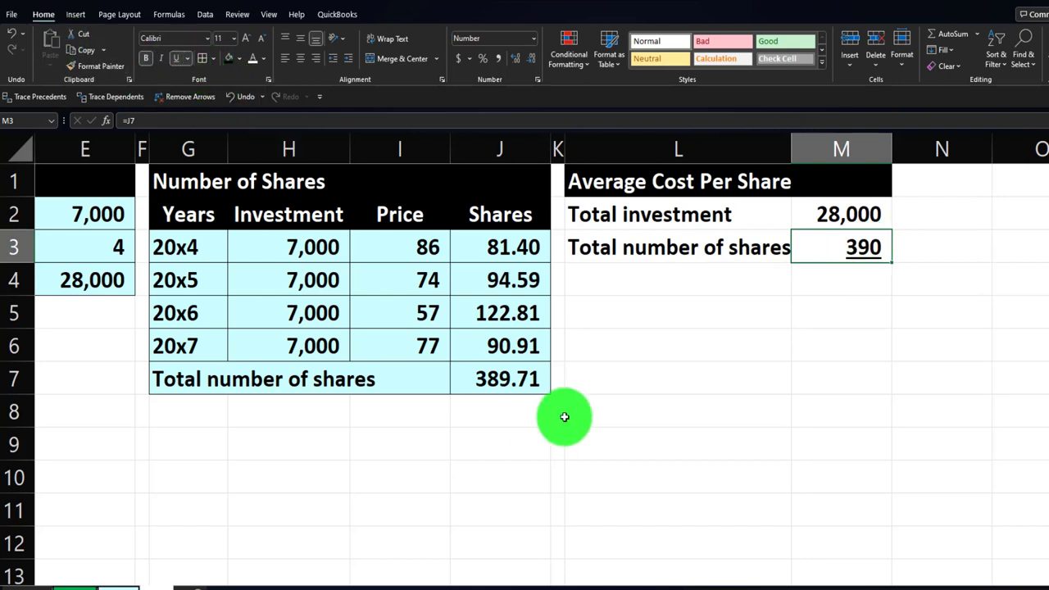
Enter the row label "Average cost per share" in L4
{"action": "key", "text": "Down"}
{"action": "key", "text": "Left"}
{"action": "type", "text": "A"}
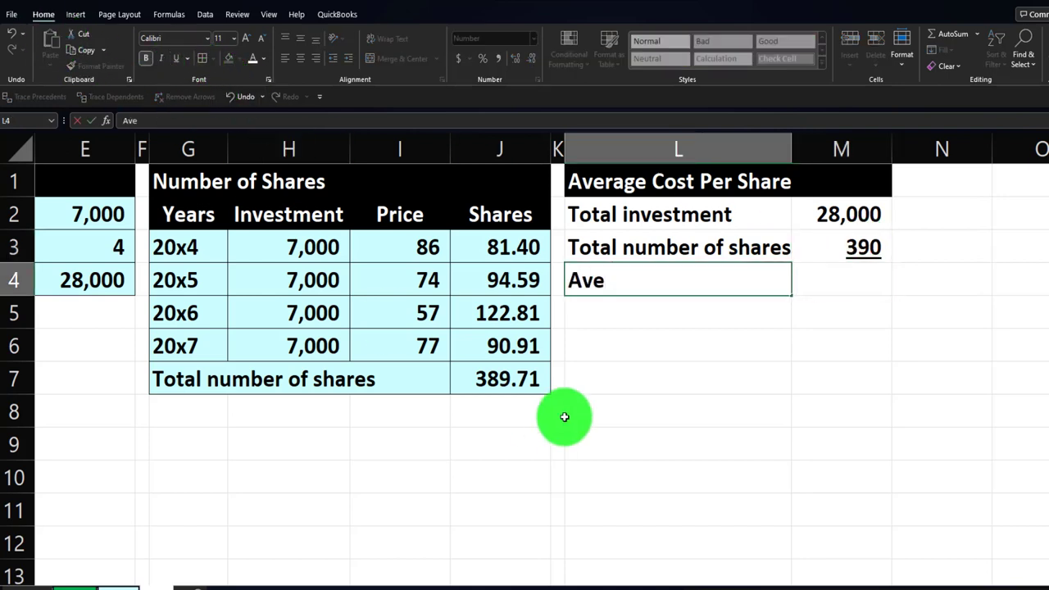
{"action": "type", "text": "verage cost per share"}
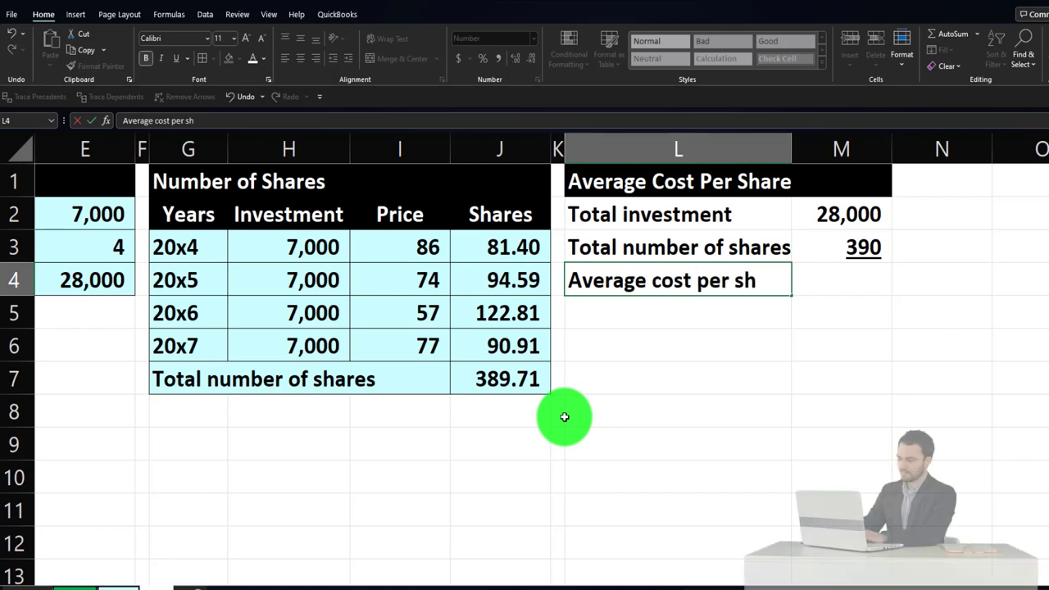
{"action": "key", "text": "Tab"}
Calculate the average cost per share in M4 by dividing the total investment in M2 by the total number of shares in M3
{"action": "type", "text": "="}
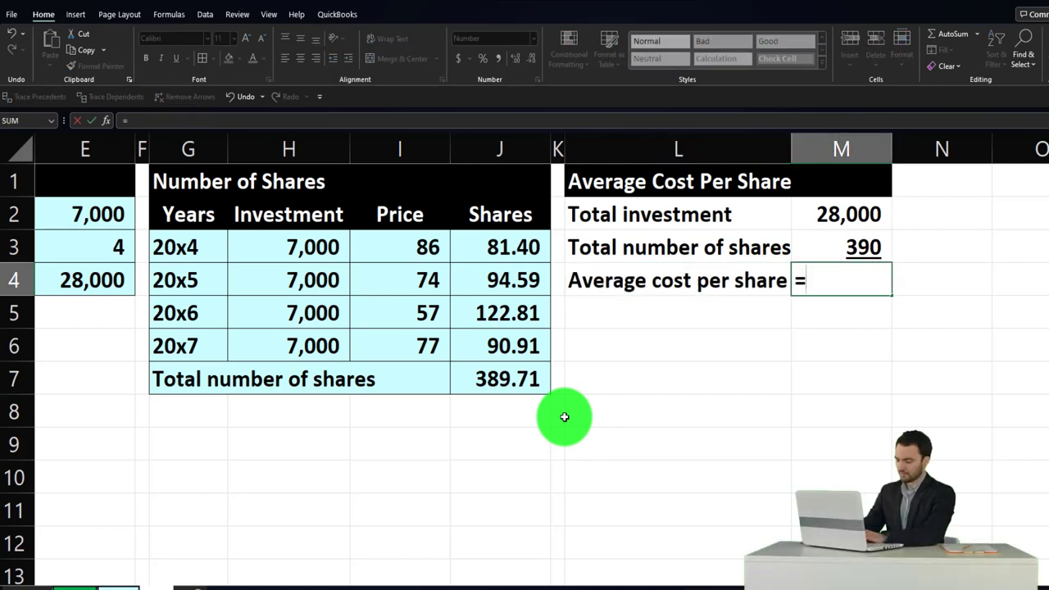
{"action": "key", "text": "Up"}
{"action": "key", "text": "Up"}
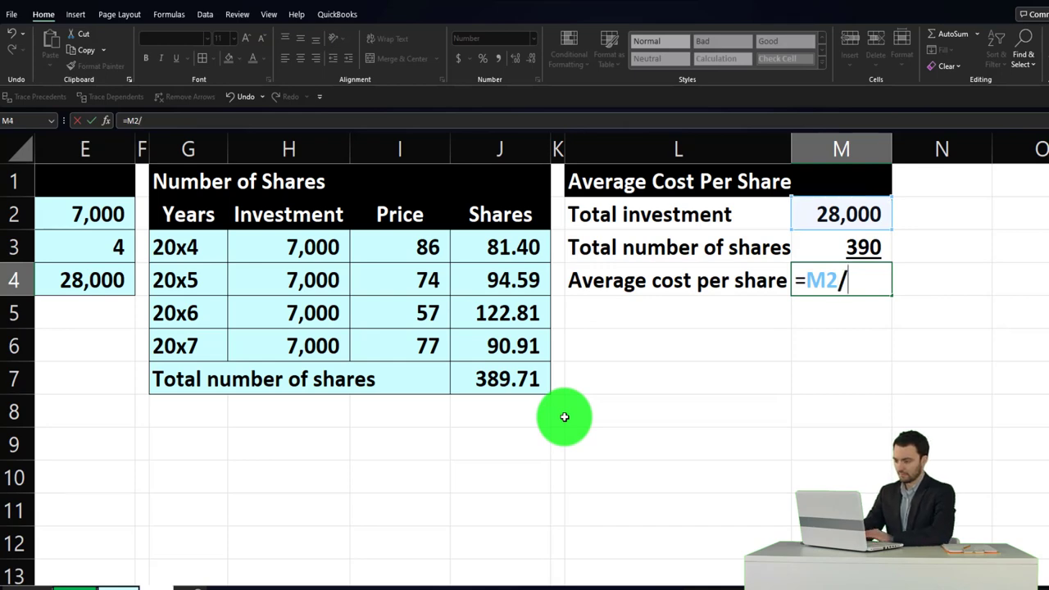
{"action": "key", "text": "Return"}
Show the number of shares and average cost per share in M3:M4 with two decimal places
{"action": "key", "text": "Up"}
{"action": "key", "text": "Up"}
{"action": "key", "text": "Right"}
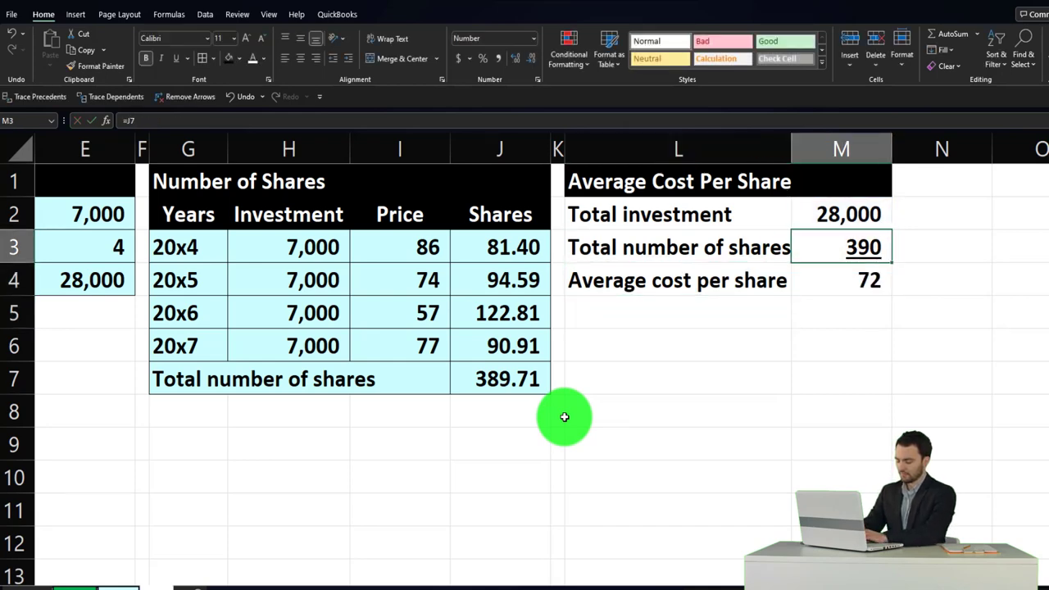
{"action": "left_click_drag", "start_coordinate": [820, 236], "coordinate": [825, 270]}
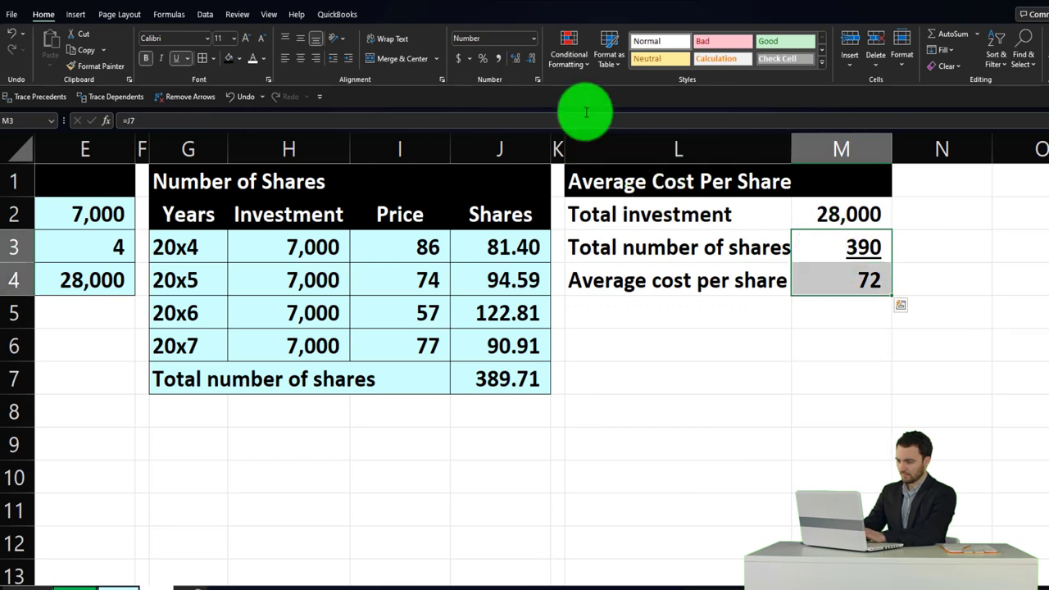
{"action": "left_click", "coordinate": [515, 64]}
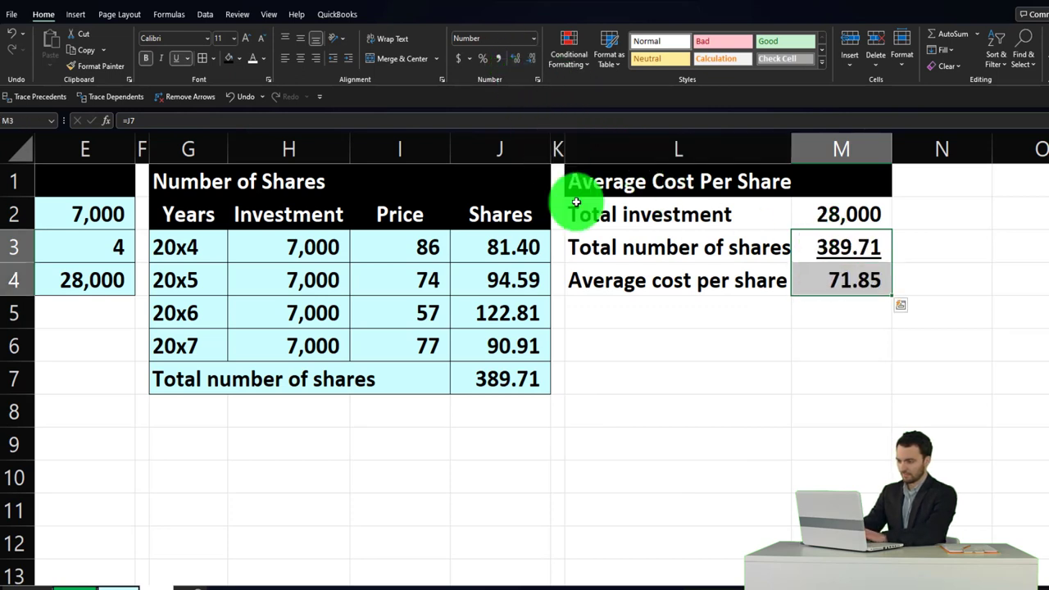
{"action": "left_click", "coordinate": [665, 392]}
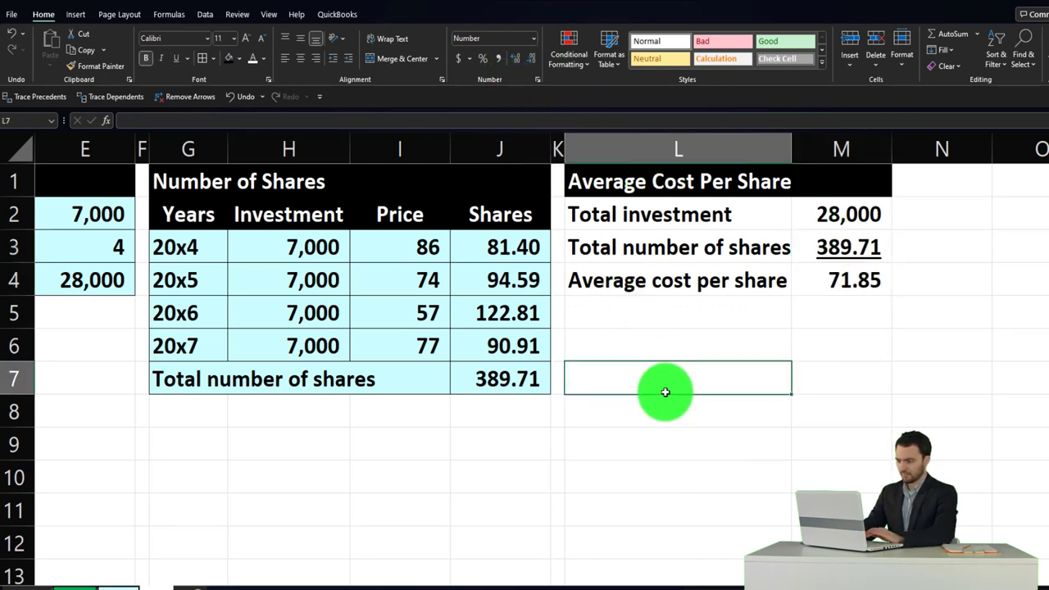
{"action": "left_click", "coordinate": [419, 257]}
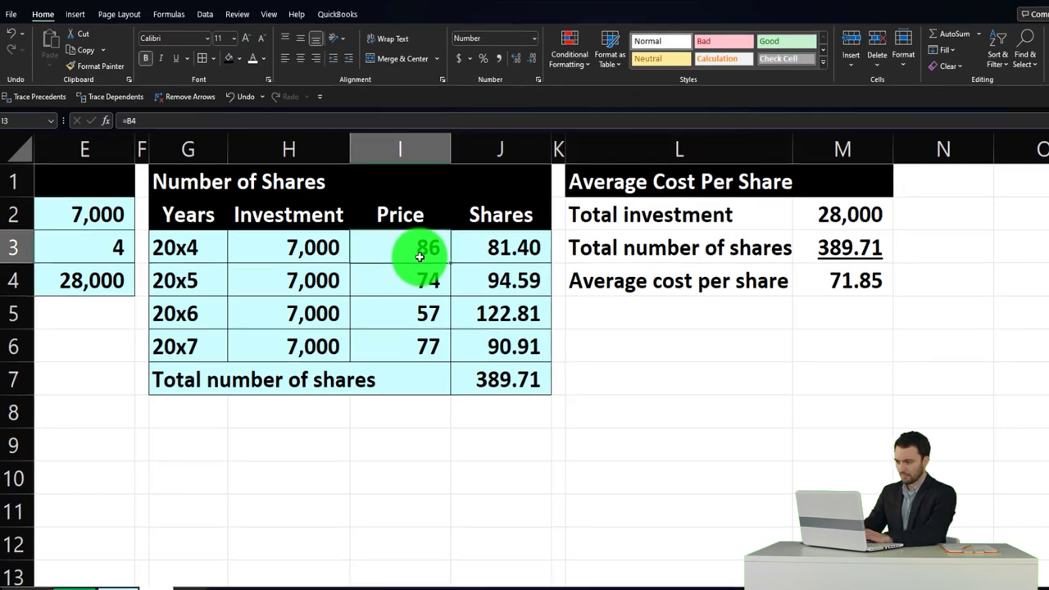
{"action": "key", "text": "Right"}
{"action": "key", "text": "Right"}
{"action": "key", "text": "Right"}
{"action": "key", "text": "Right"}
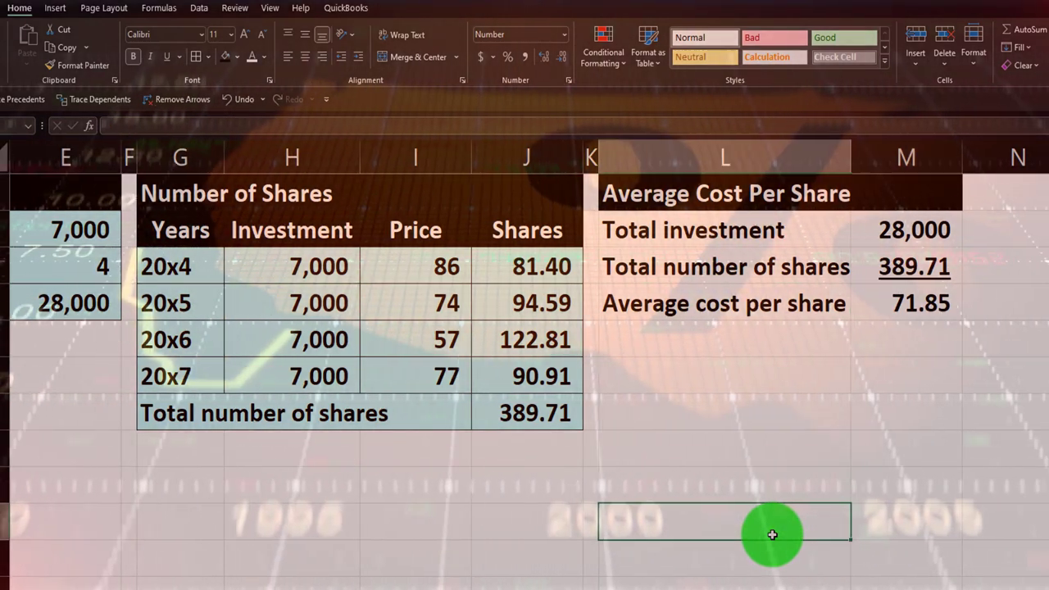
Apply borders and the recently used light blue fill to the average cost per share rows in L2:M4
{"action": "left_click_drag", "start_coordinate": [708, 234], "coordinate": [864, 300]}
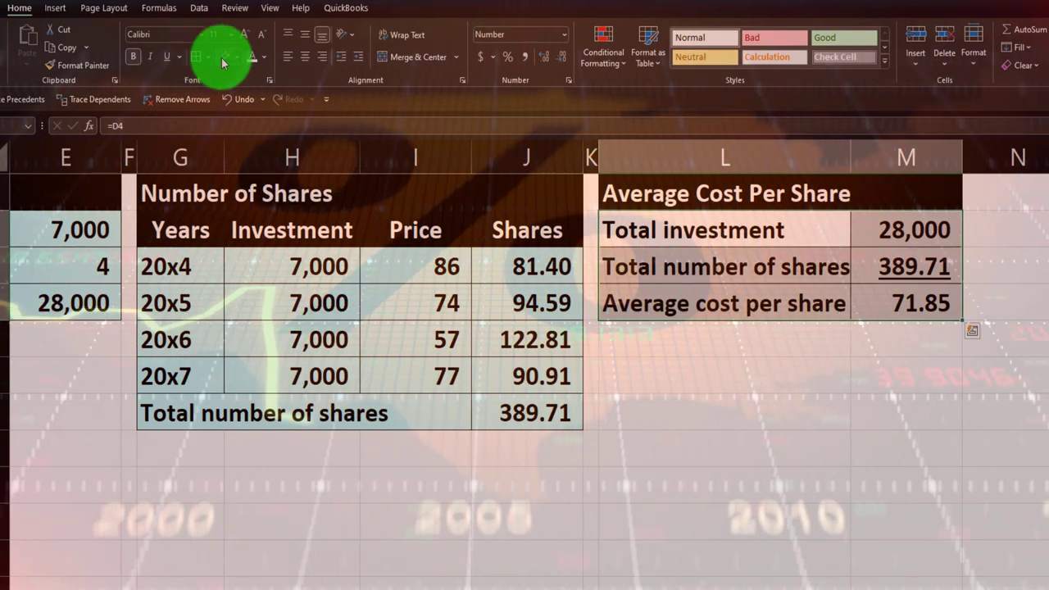
{"action": "left_click", "coordinate": [237, 56]}
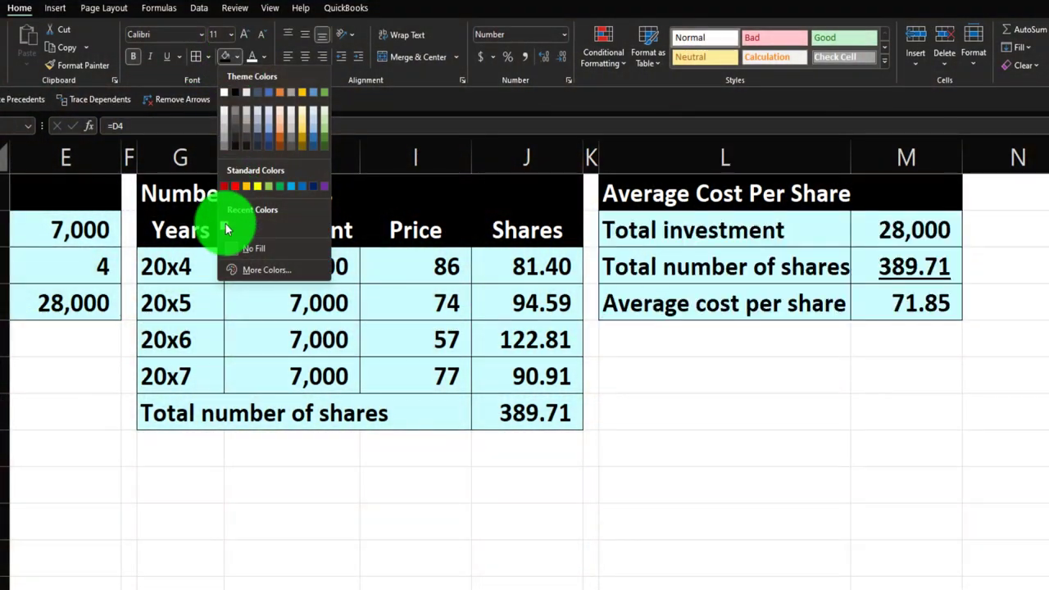
{"action": "left_click", "coordinate": [224, 226]}
{"action": "left_click", "coordinate": [662, 470]}
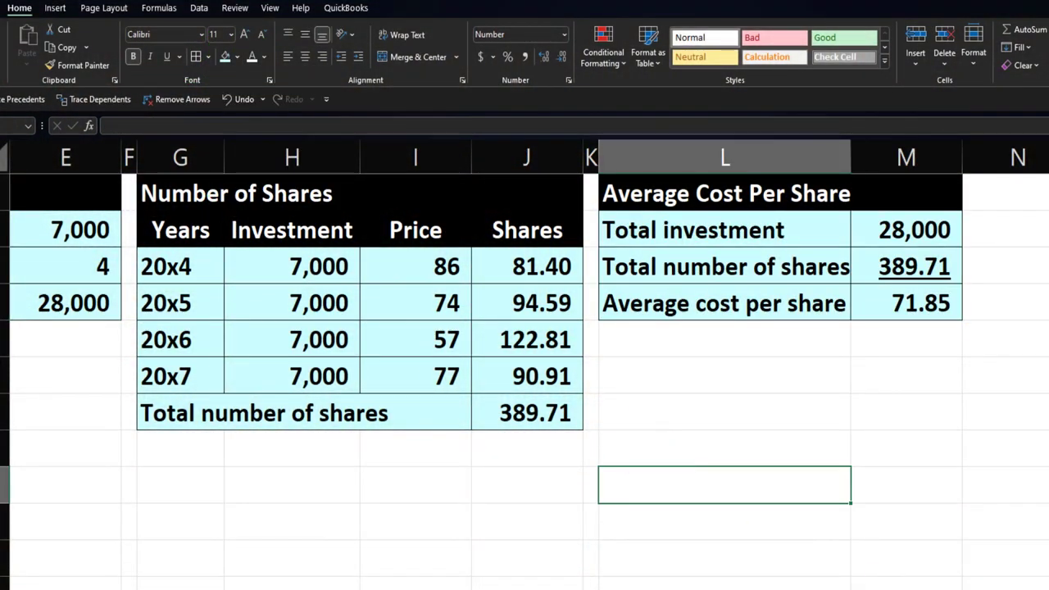
Run a spelling check on the worksheet and close its prompt
{"action": "scroll", "coordinate": [529, 548], "scroll_direction": "left", "scroll_amount": 5}
{"action": "left_click", "coordinate": [496, 492]}
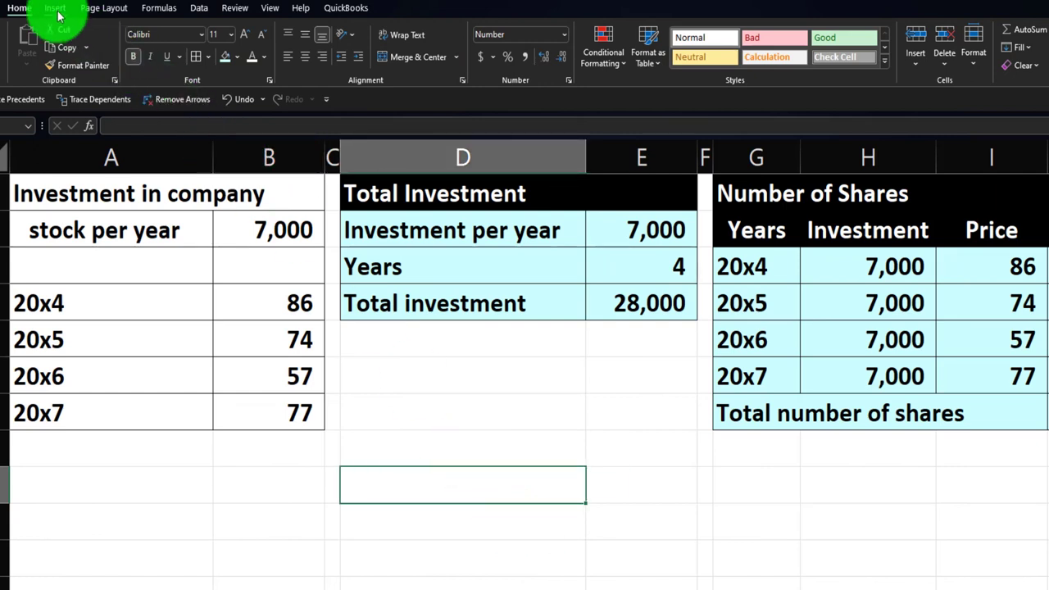
{"action": "left_click", "coordinate": [234, 8]}
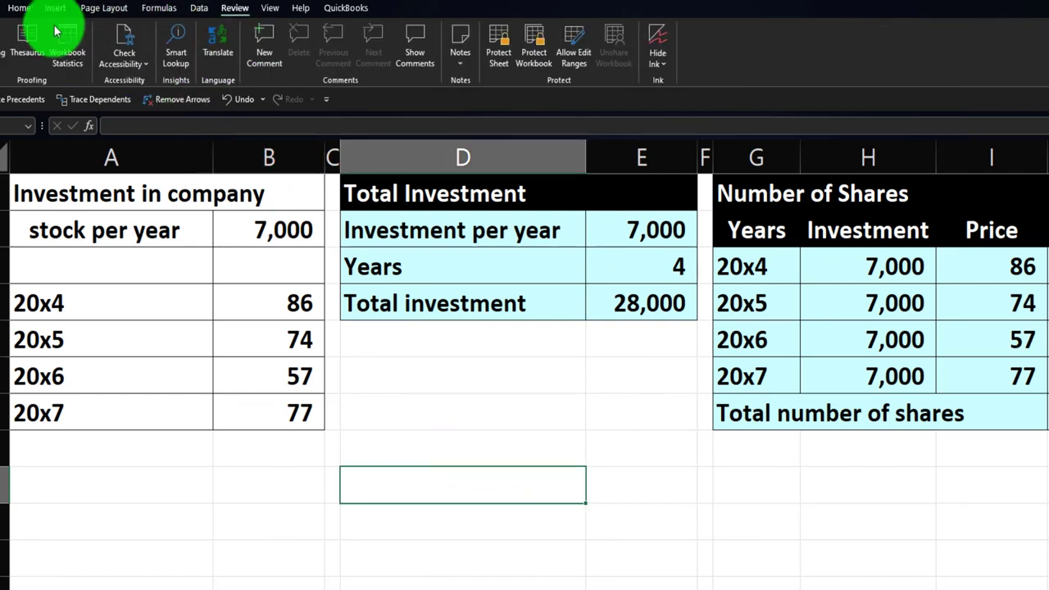
{"action": "left_click", "coordinate": [6, 45]}
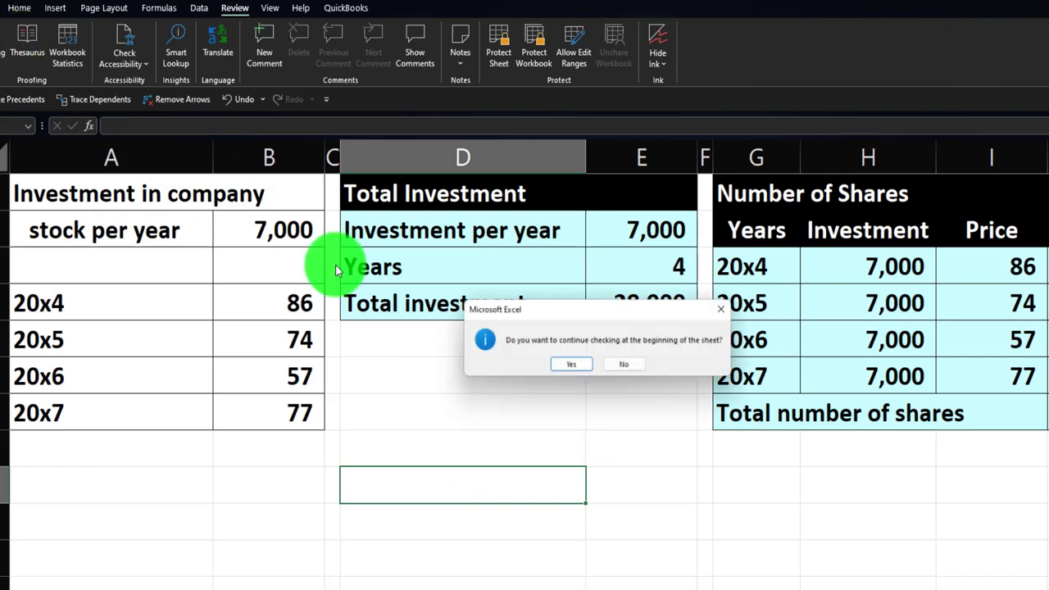
{"action": "left_click", "coordinate": [598, 371]}
{"action": "left_click", "coordinate": [608, 369]}
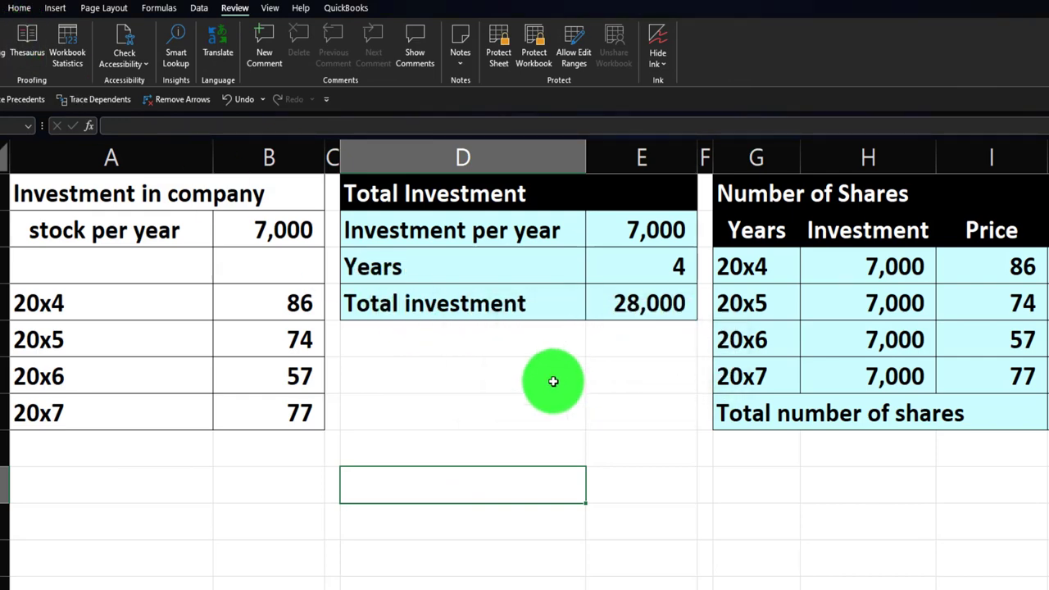
Underline the 20x7 shares amount in J6, just above the total number of shares
{"action": "left_click", "coordinate": [955, 344]}
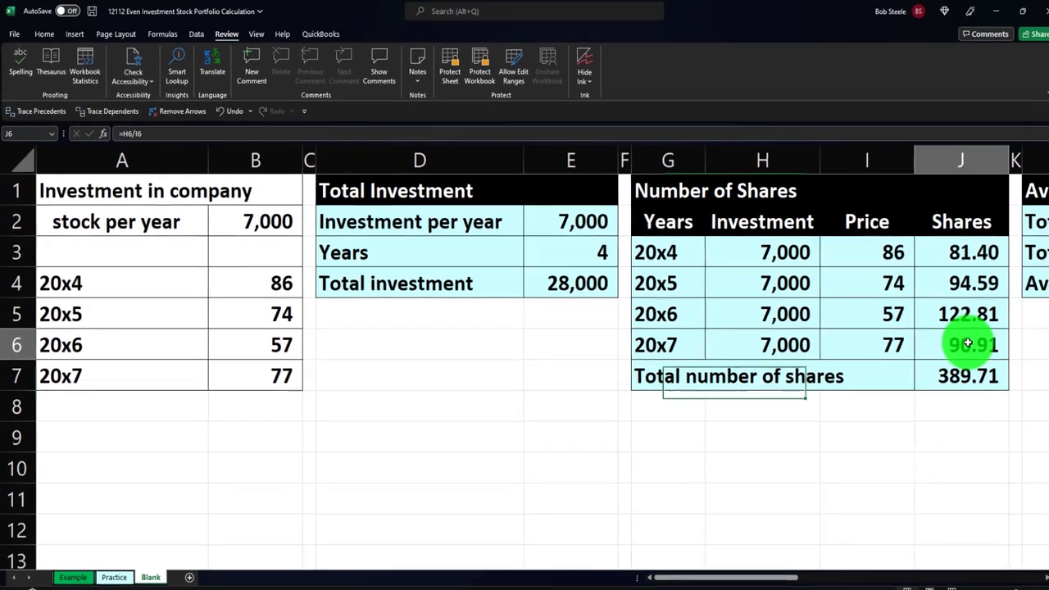
{"action": "left_click", "coordinate": [23, 12]}
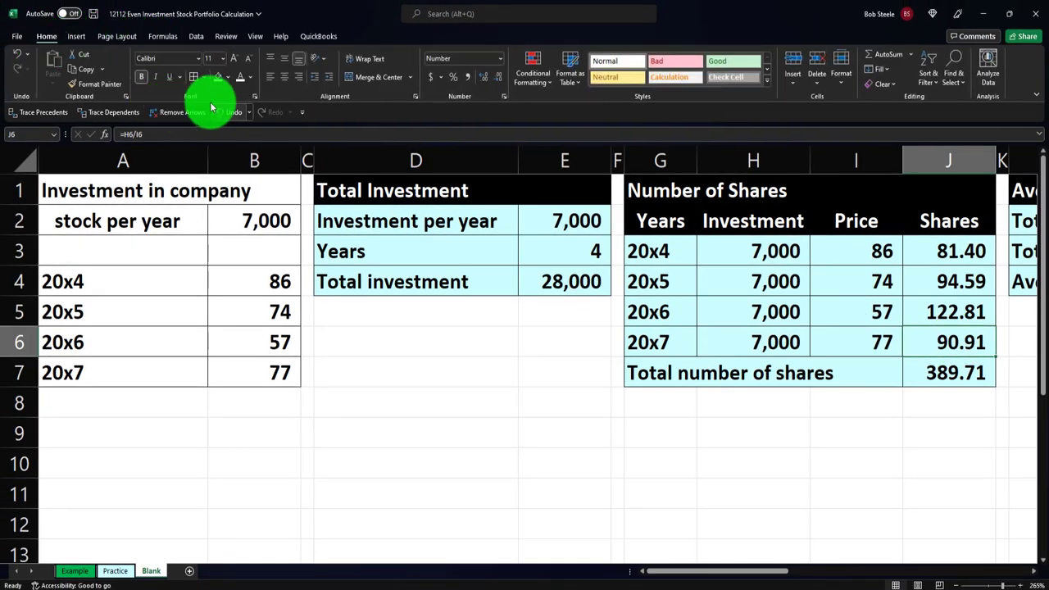
{"action": "left_click", "coordinate": [389, 313]}
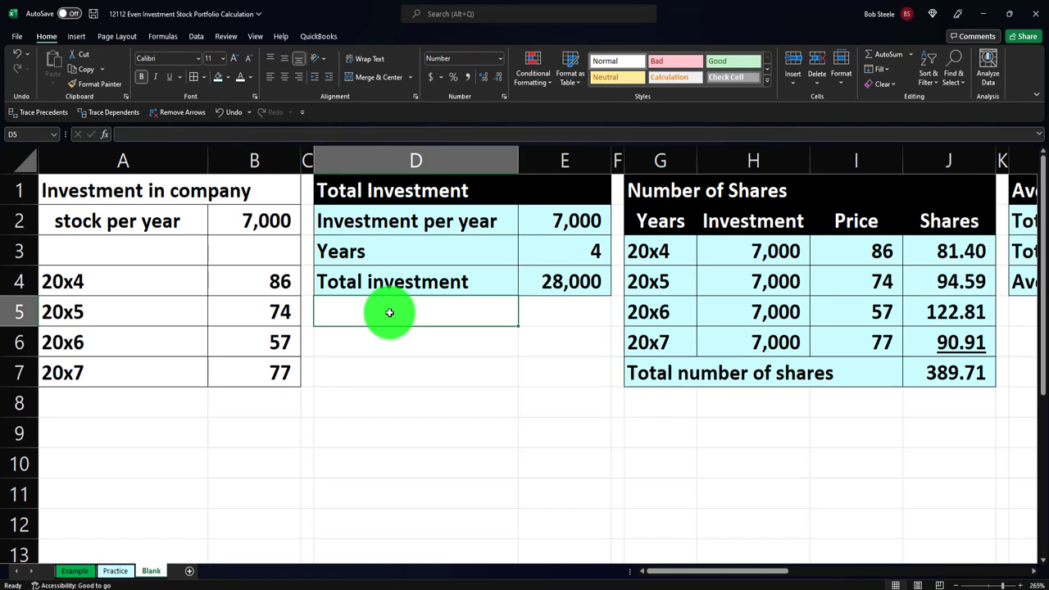
Review the yearly investment amount and the stock prices by year in column B
{"action": "key", "text": "Left"}
{"action": "key", "text": "Left"}
{"action": "key", "text": "Up"}
{"action": "key", "text": "Up"}
{"action": "key", "text": "Up"}
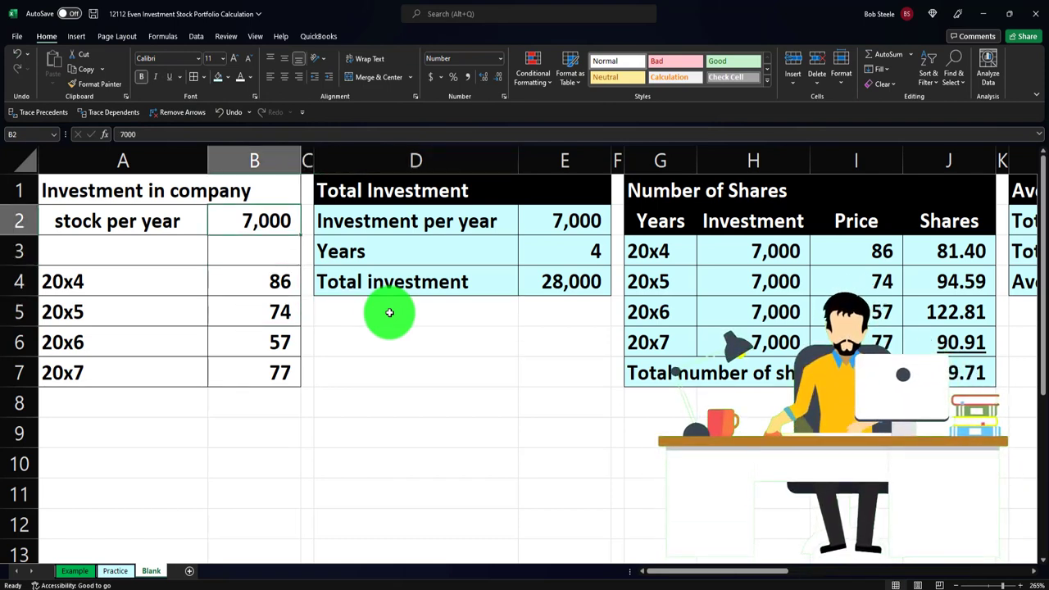
{"action": "key", "text": "Down"}
{"action": "key", "text": "Down"}
{"action": "key", "text": "Down"}
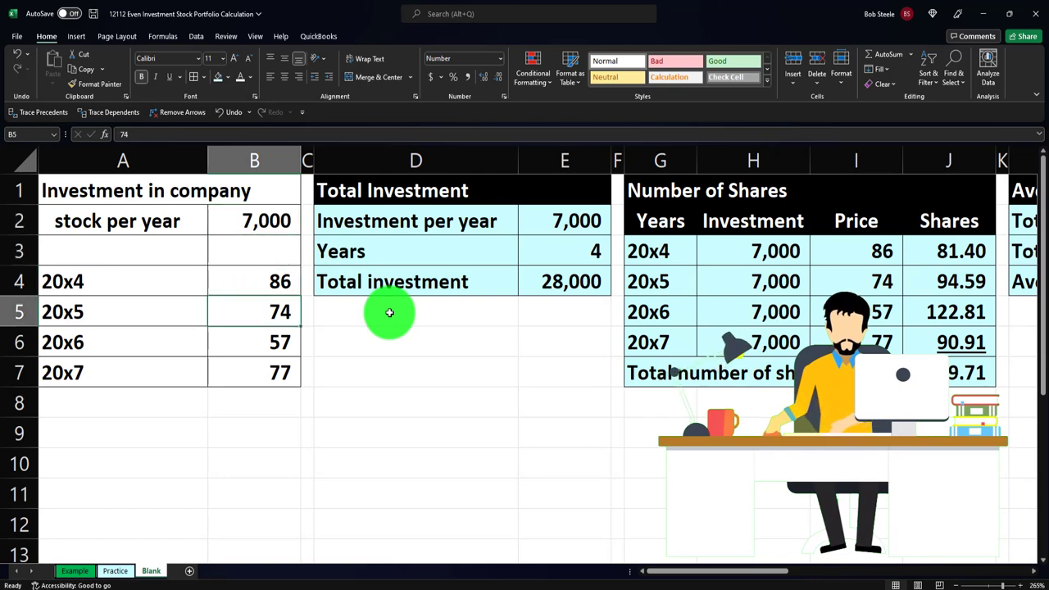